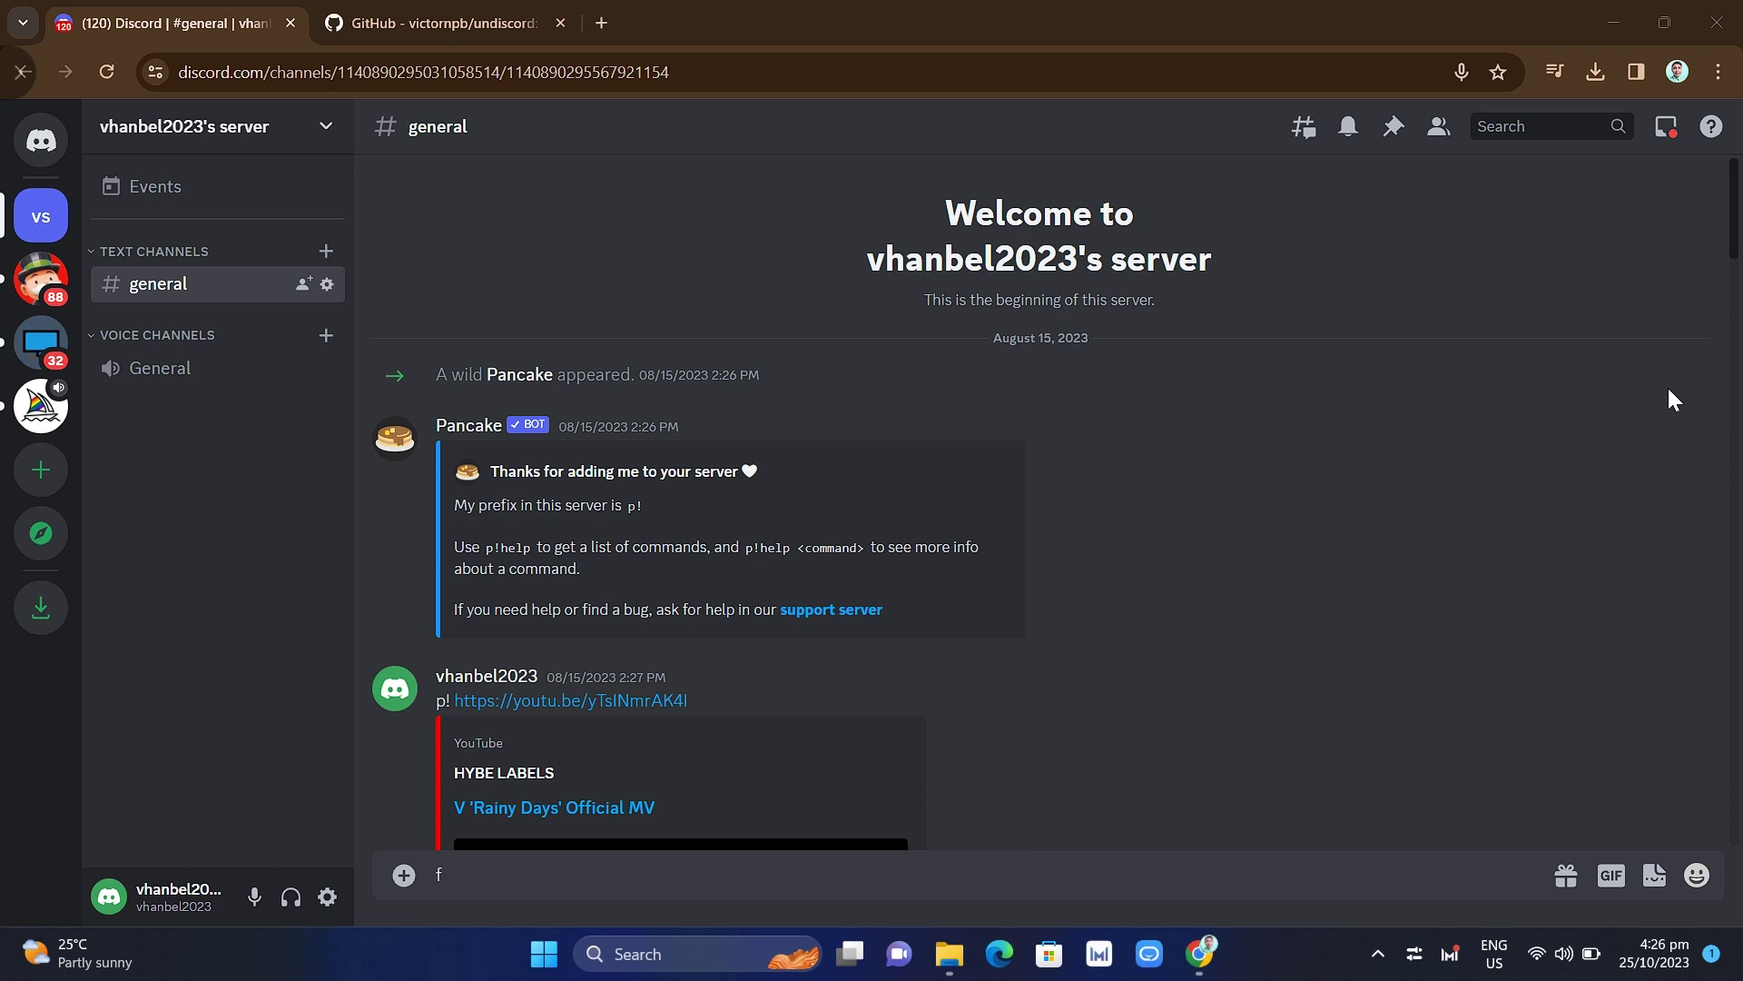
Look through the Monopoly GO, Midjourney and Malitur Studio servers
{"action": "scroll", "coordinate": [1667, 385], "scroll_direction": "down", "scroll_amount": 2}
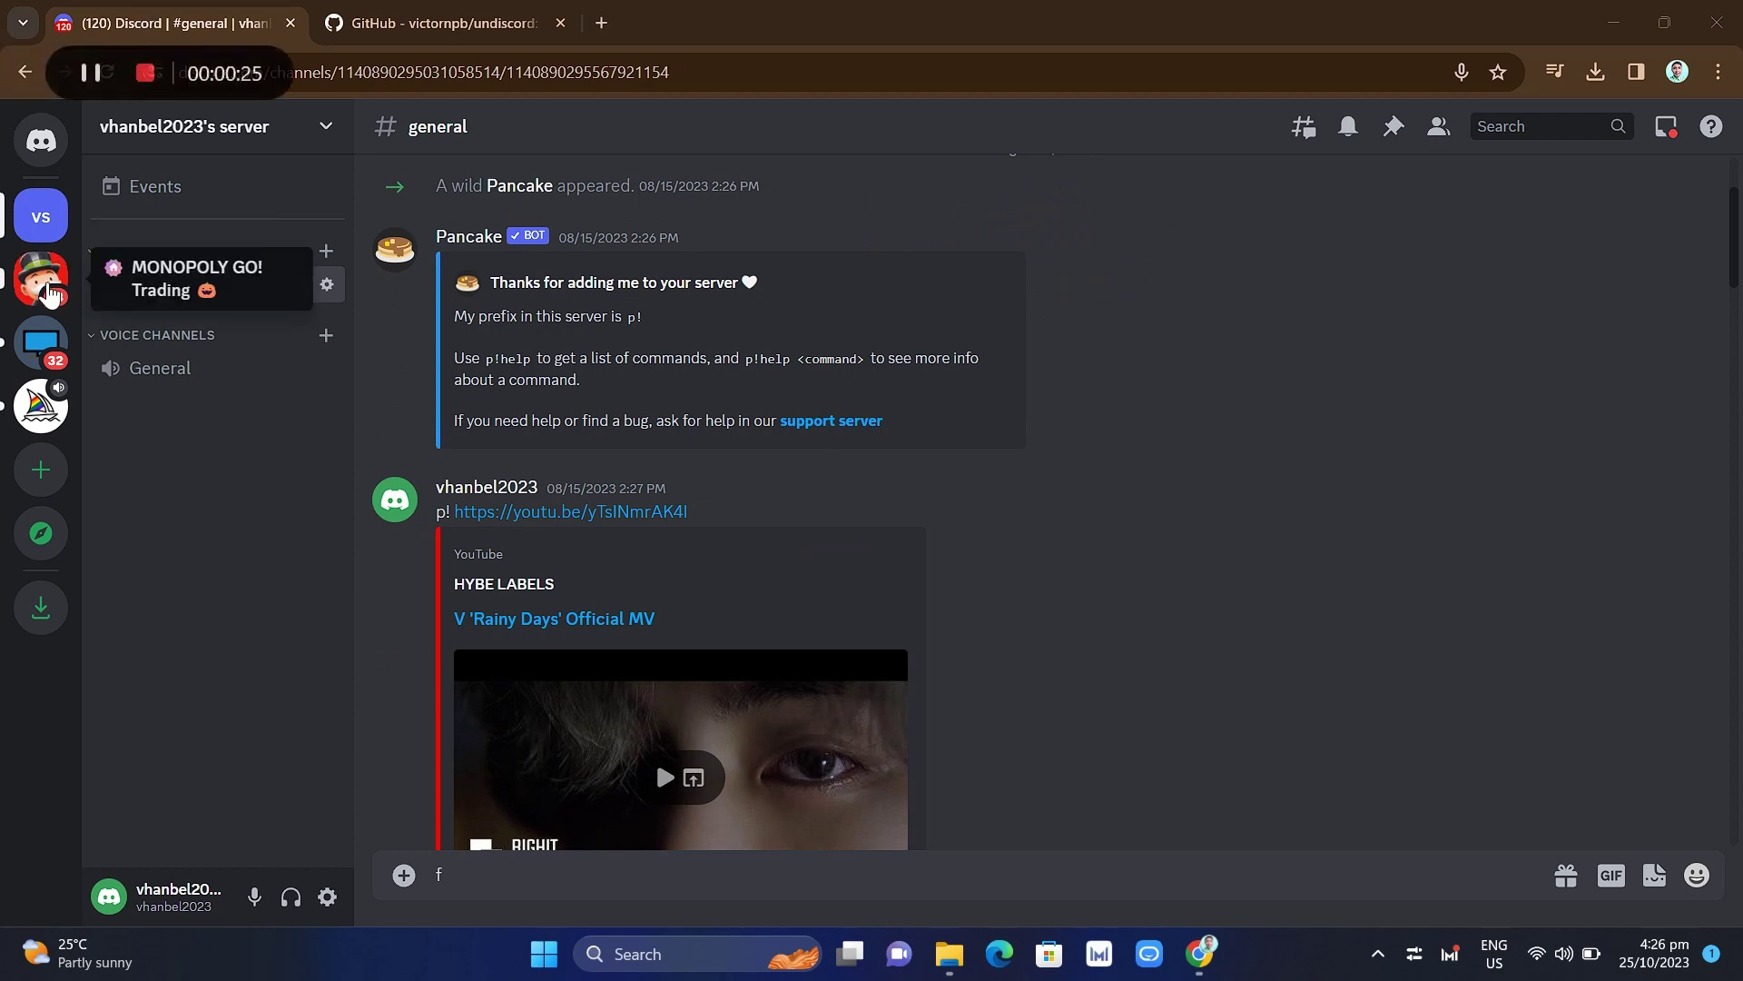
{"action": "left_click", "coordinate": [49, 295]}
{"action": "left_click", "coordinate": [41, 406]}
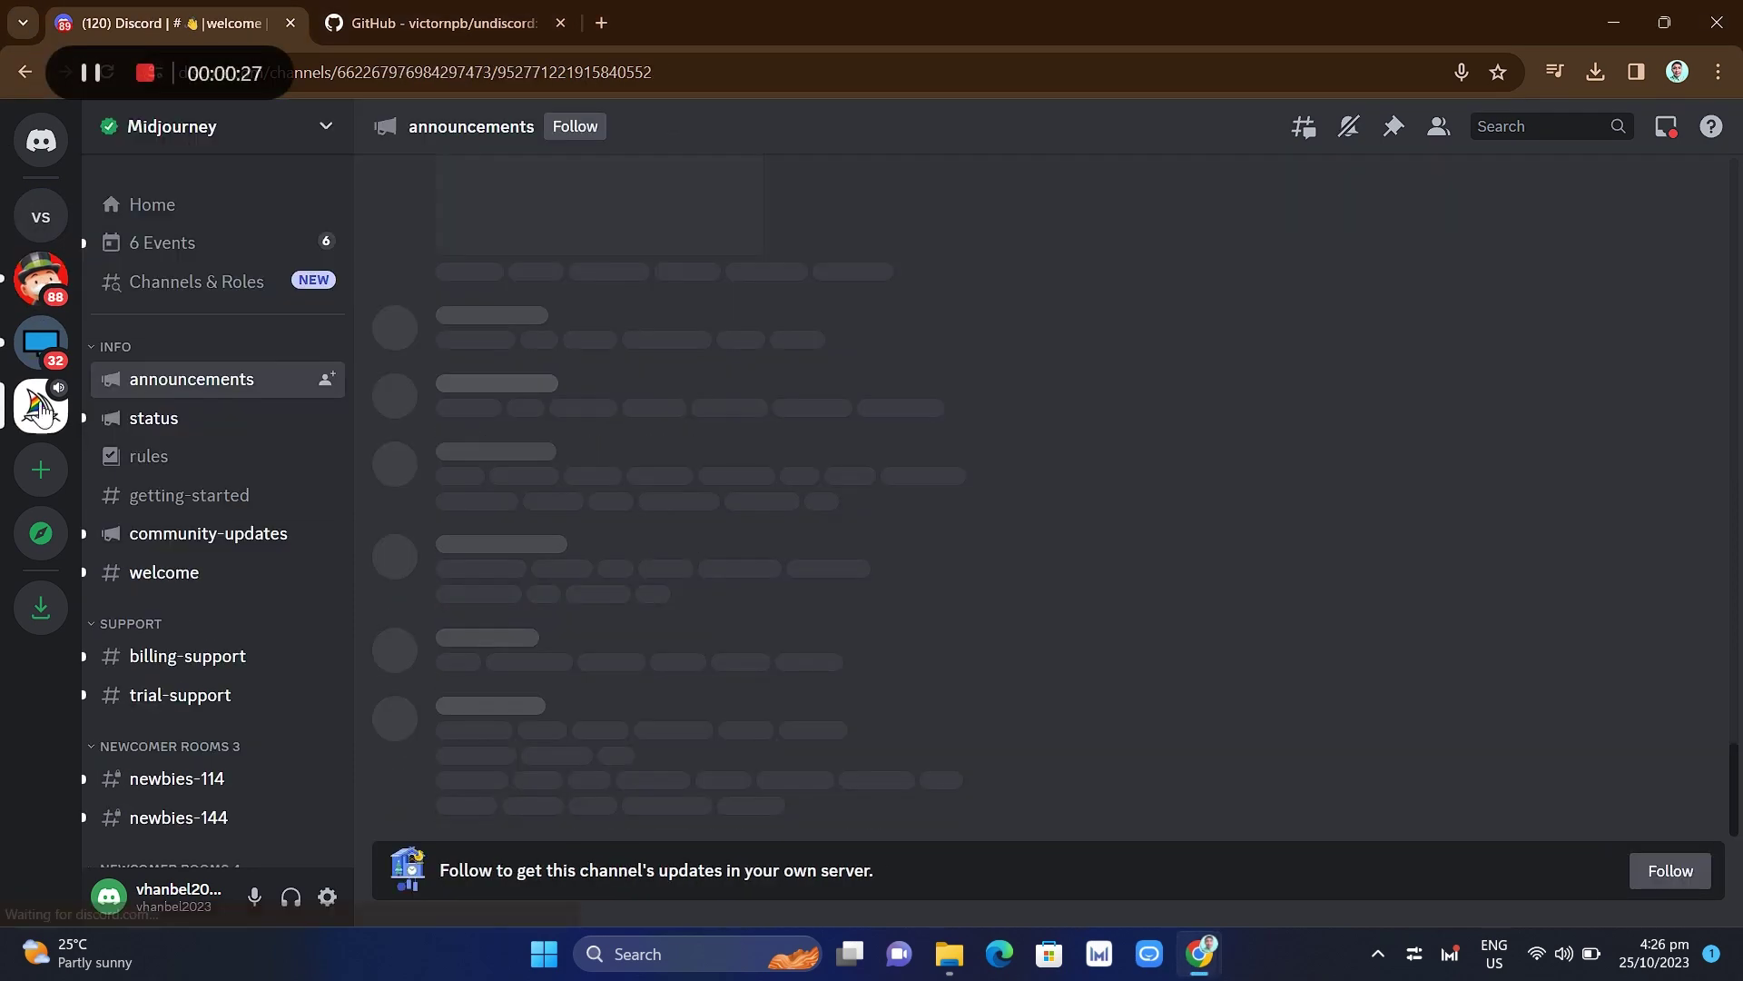
{"action": "left_click", "coordinate": [41, 342]}
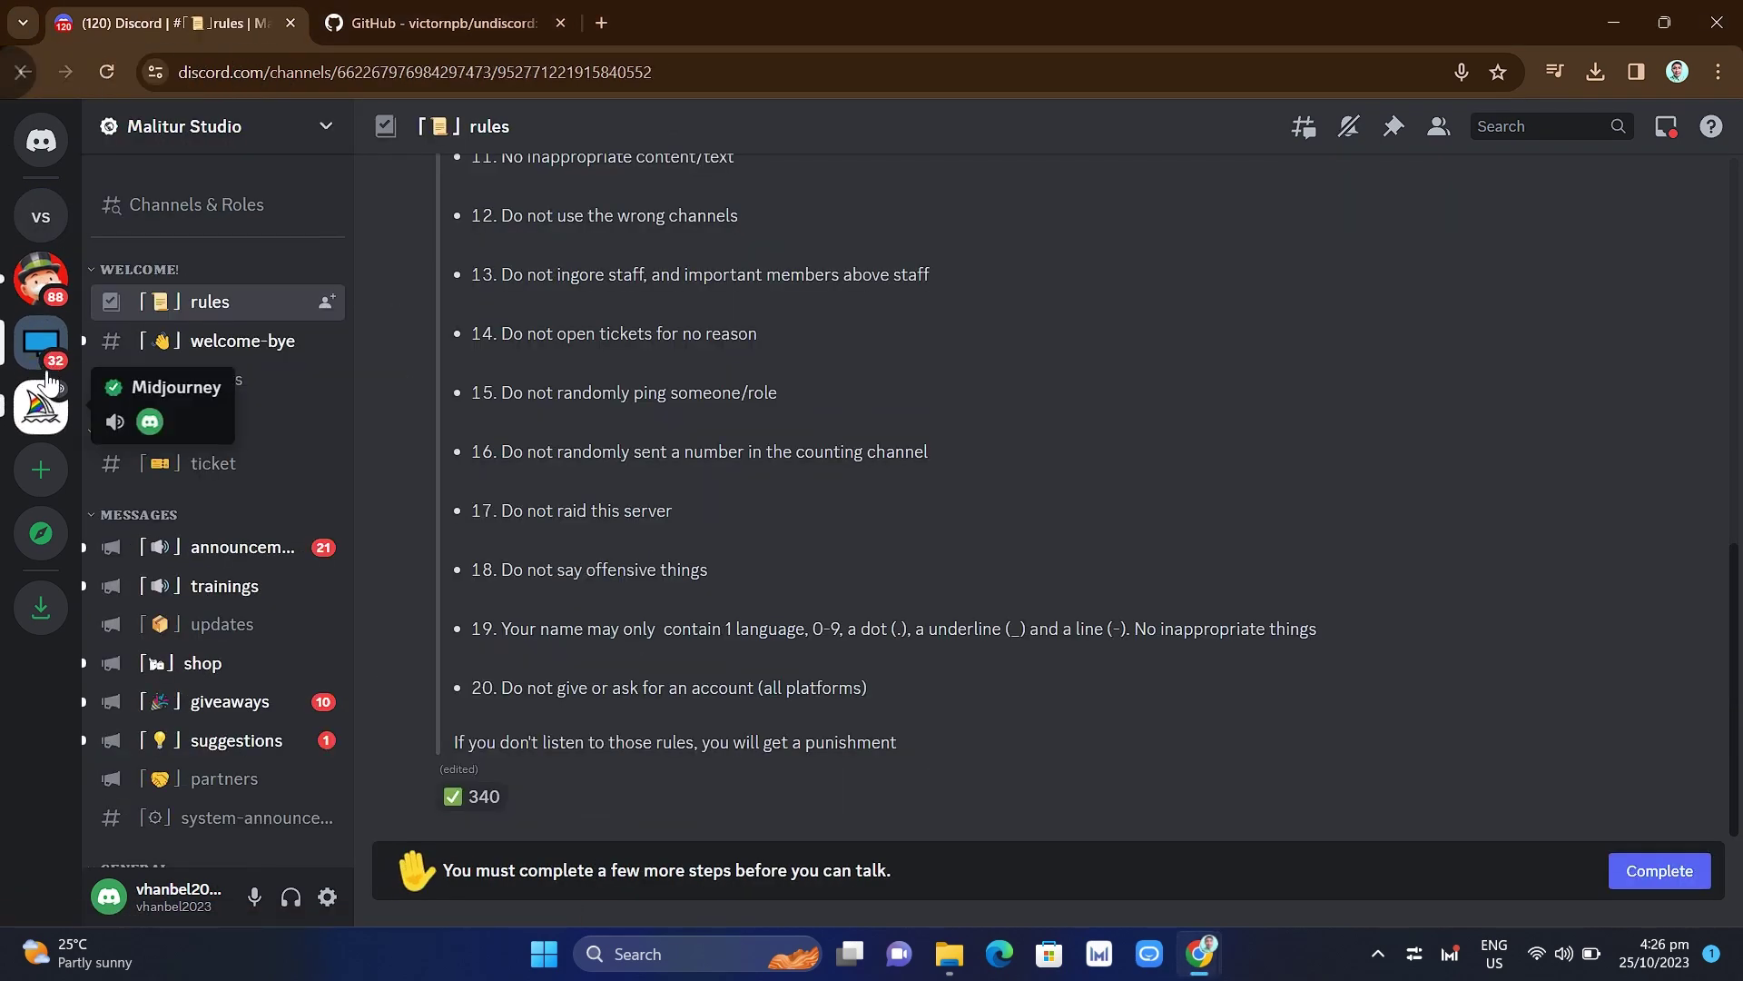
{"action": "left_click", "coordinate": [49, 385]}
Return to your own server's #general and send the pending message 'f'
{"action": "left_click", "coordinate": [52, 227]}
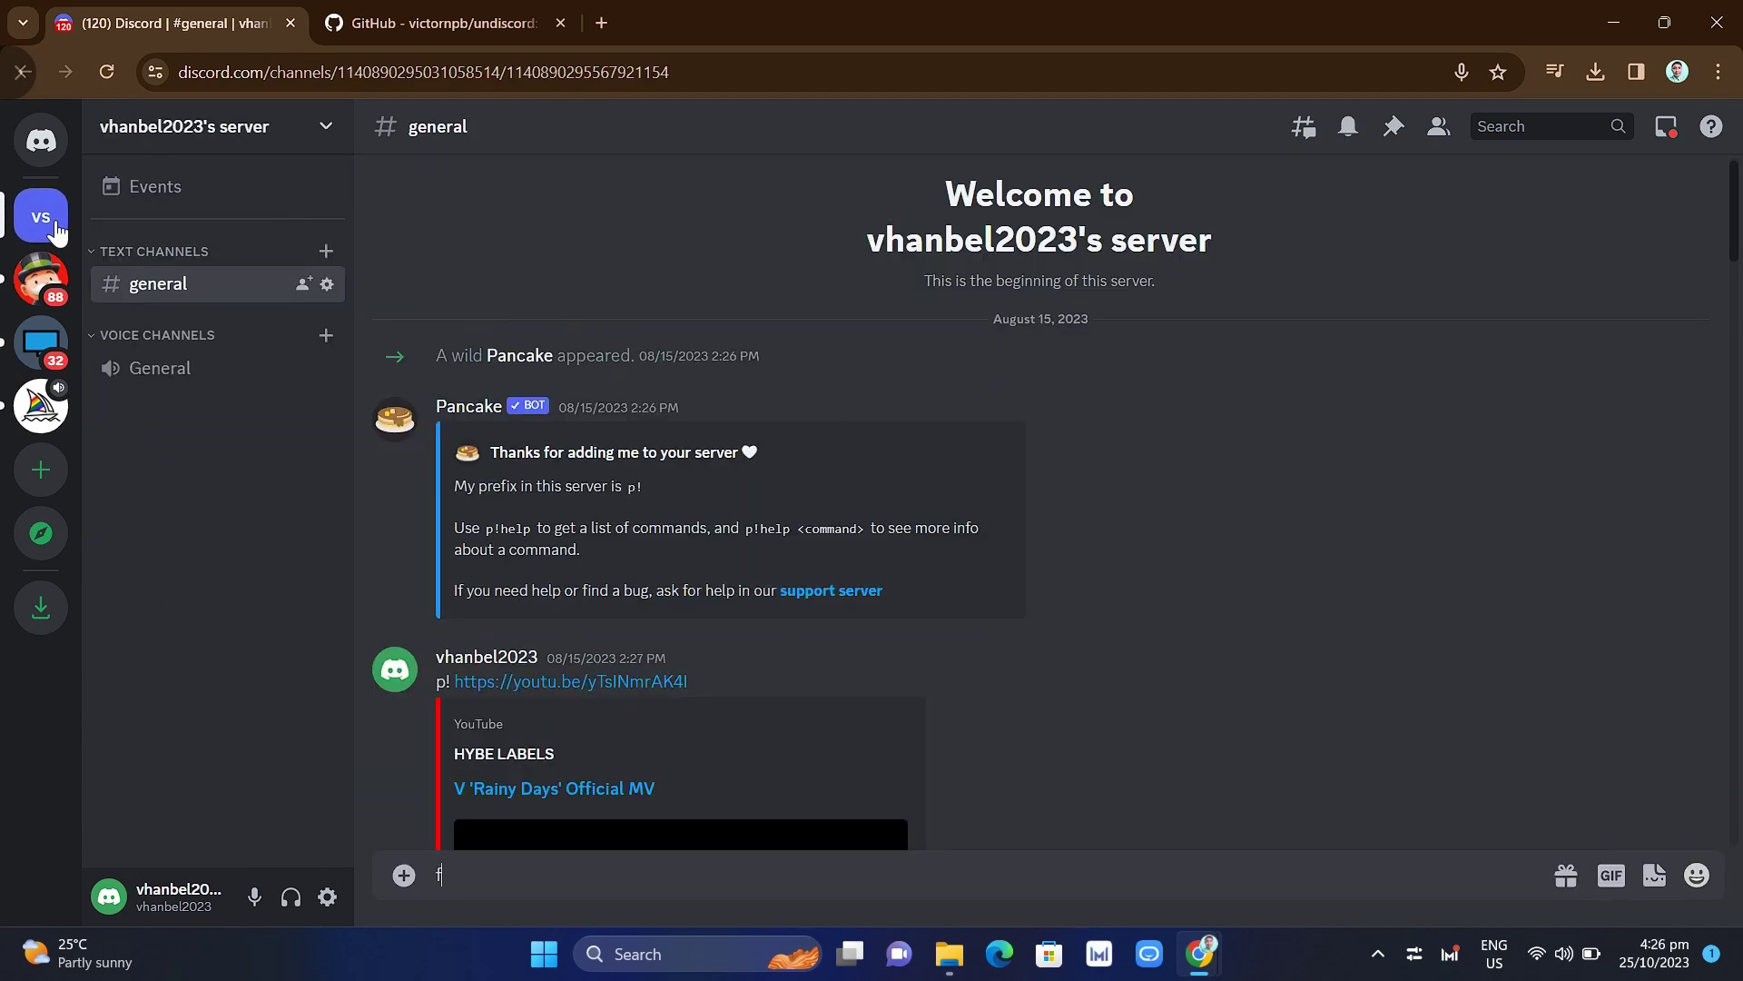
{"action": "scroll", "coordinate": [1177, 548], "scroll_direction": "down", "scroll_amount": 5}
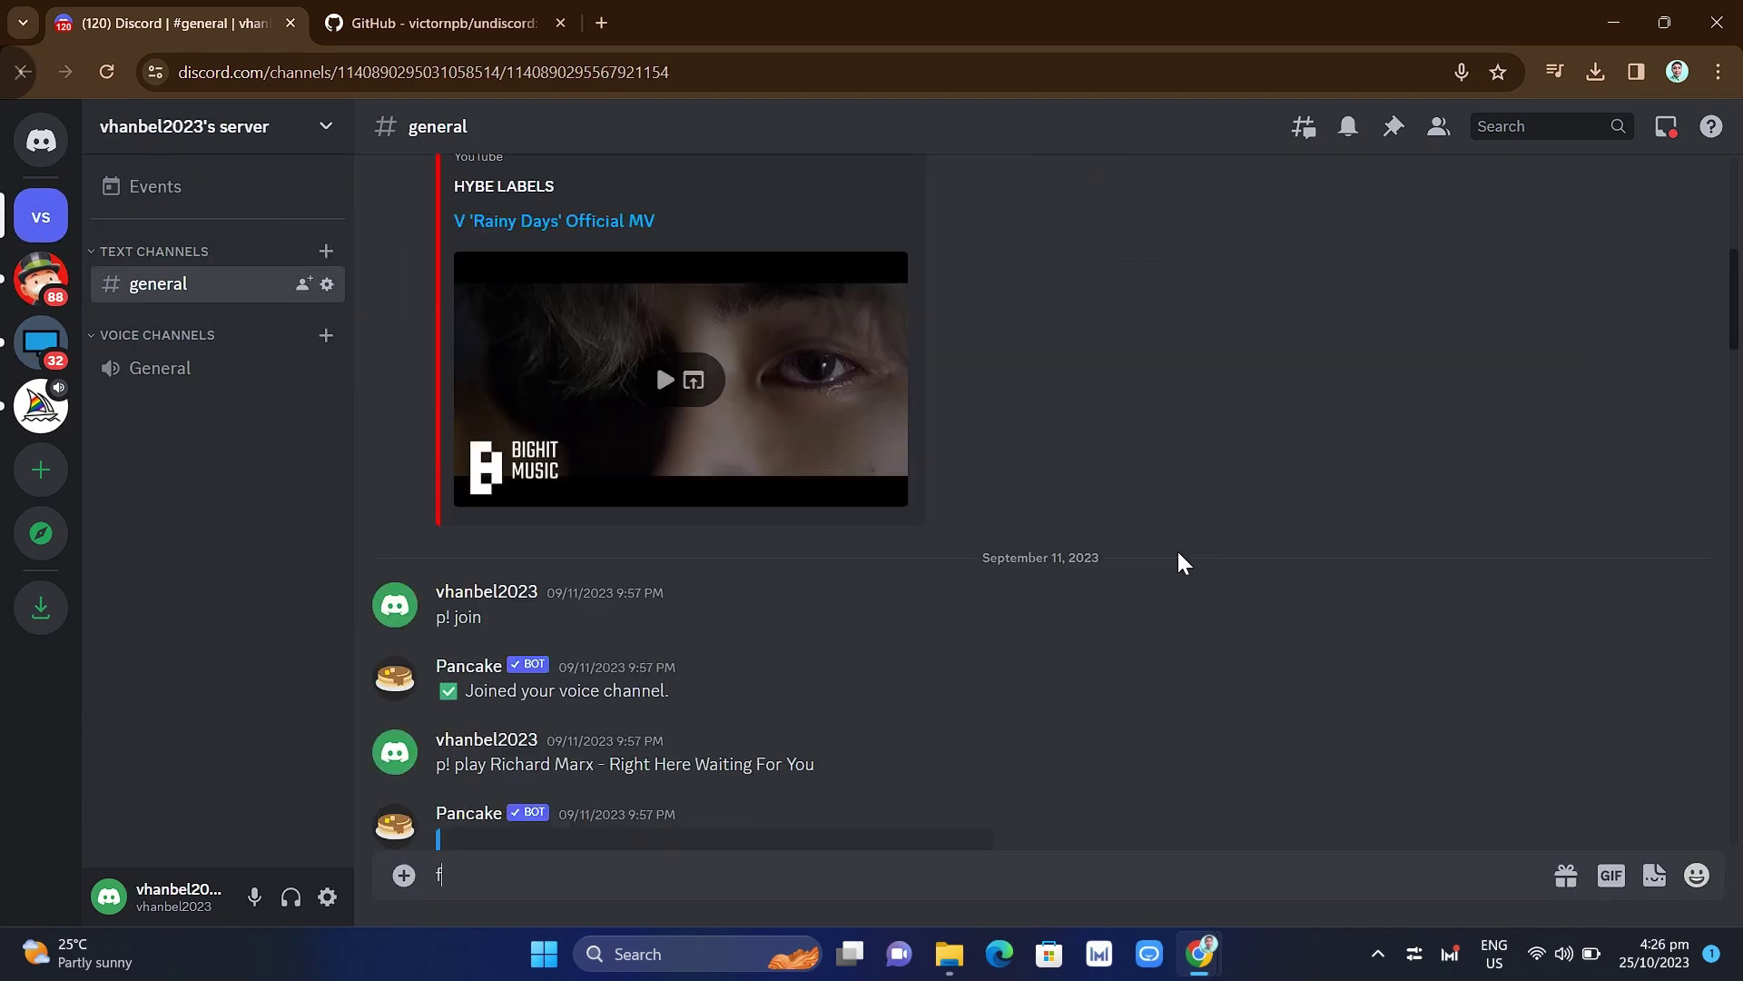
{"action": "scroll", "coordinate": [1177, 549], "scroll_direction": "up", "scroll_amount": 5}
{"action": "scroll", "coordinate": [1177, 548], "scroll_direction": "down", "scroll_amount": 8}
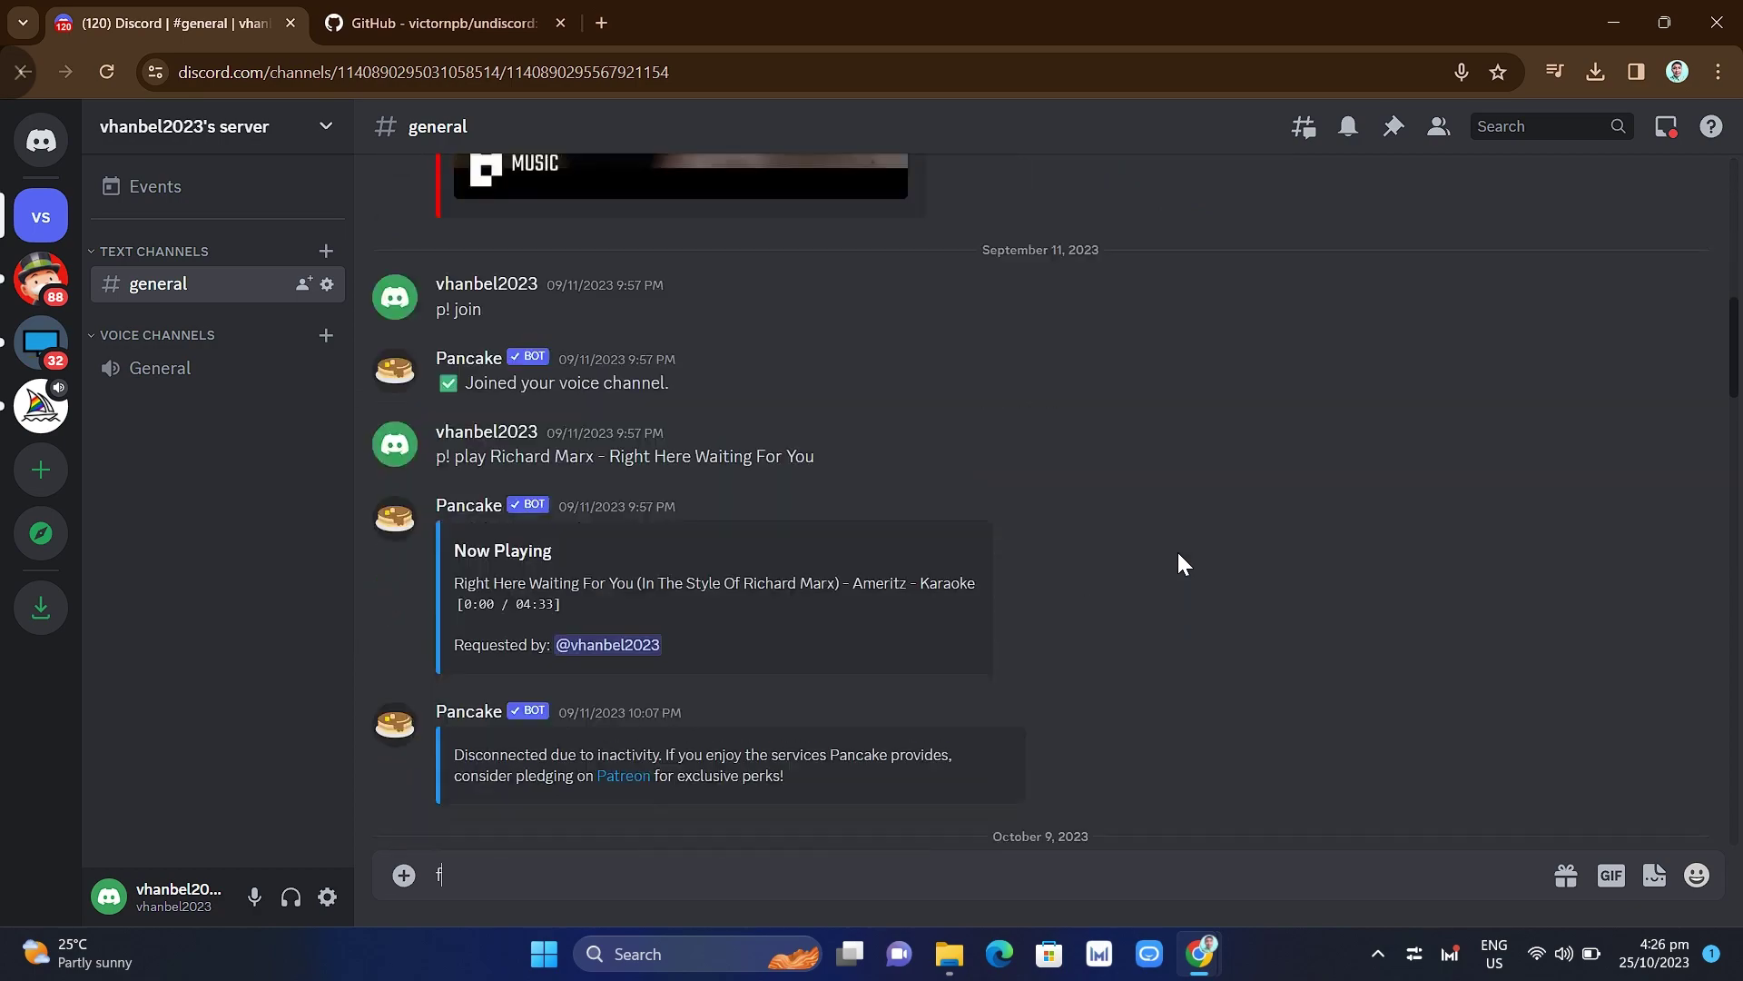
{"action": "scroll", "coordinate": [1179, 555], "scroll_direction": "down", "scroll_amount": 5}
{"action": "scroll", "coordinate": [1179, 555], "scroll_direction": "up", "scroll_amount": 10}
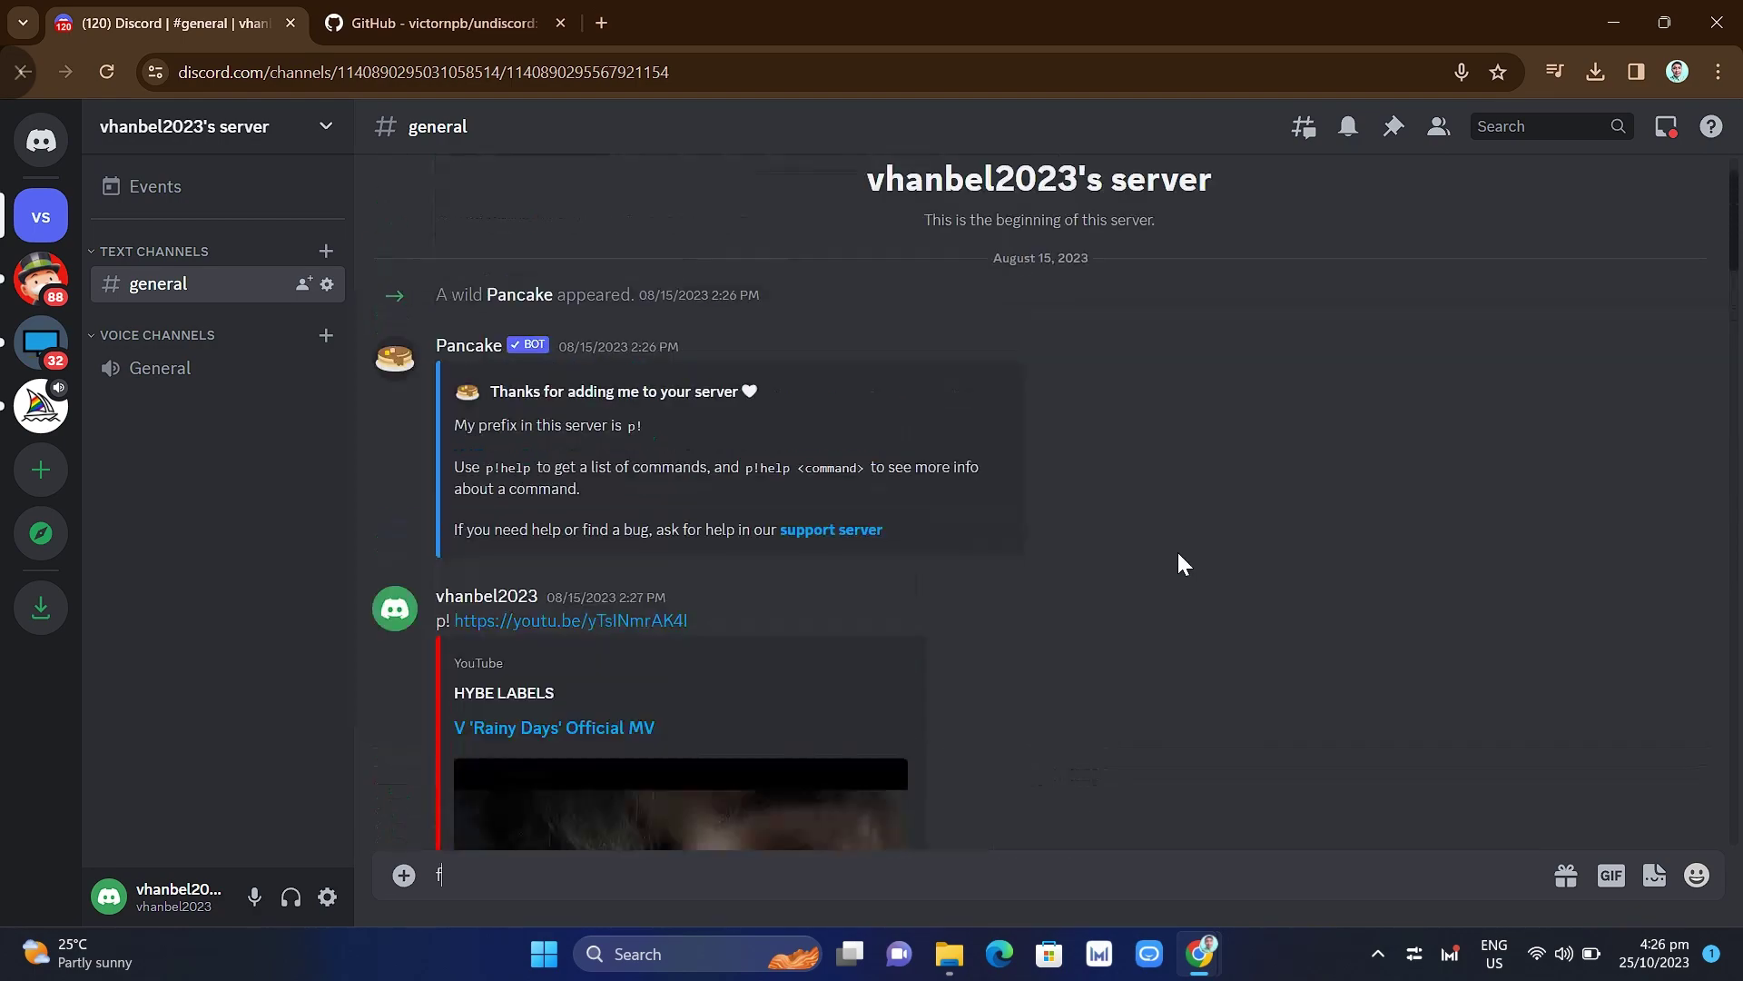
{"action": "scroll", "coordinate": [1178, 555], "scroll_direction": "up", "scroll_amount": 2}
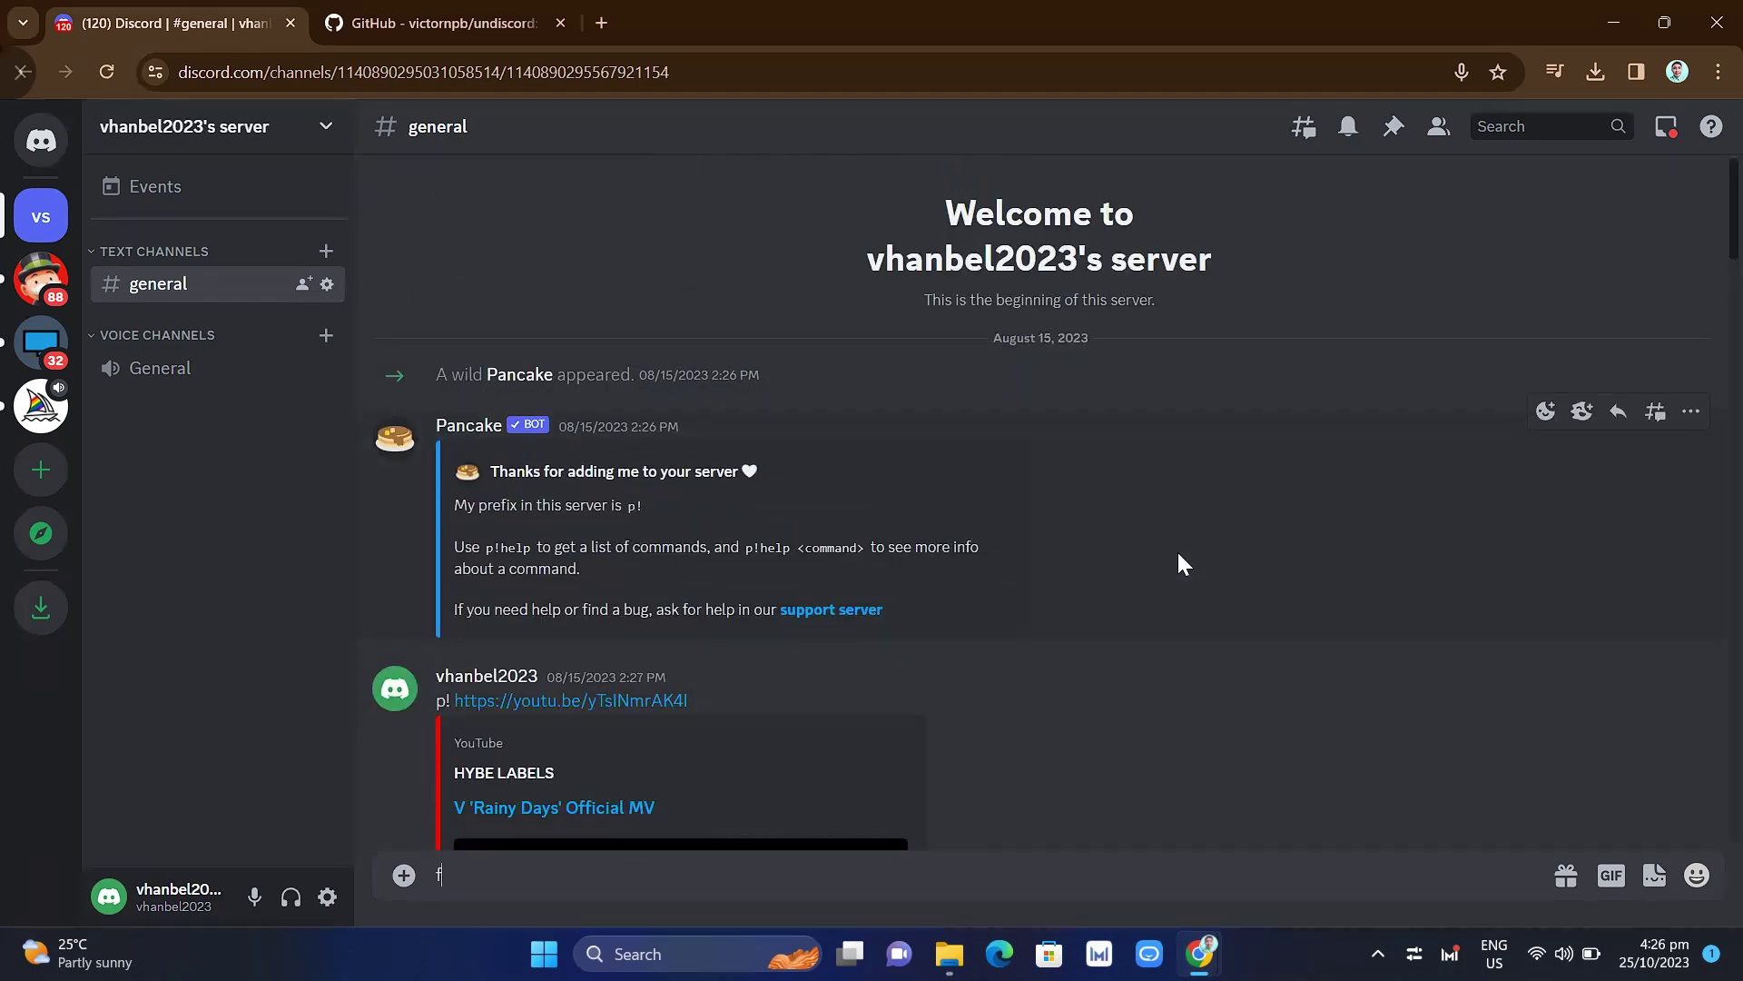
{"action": "key", "text": "Return"}
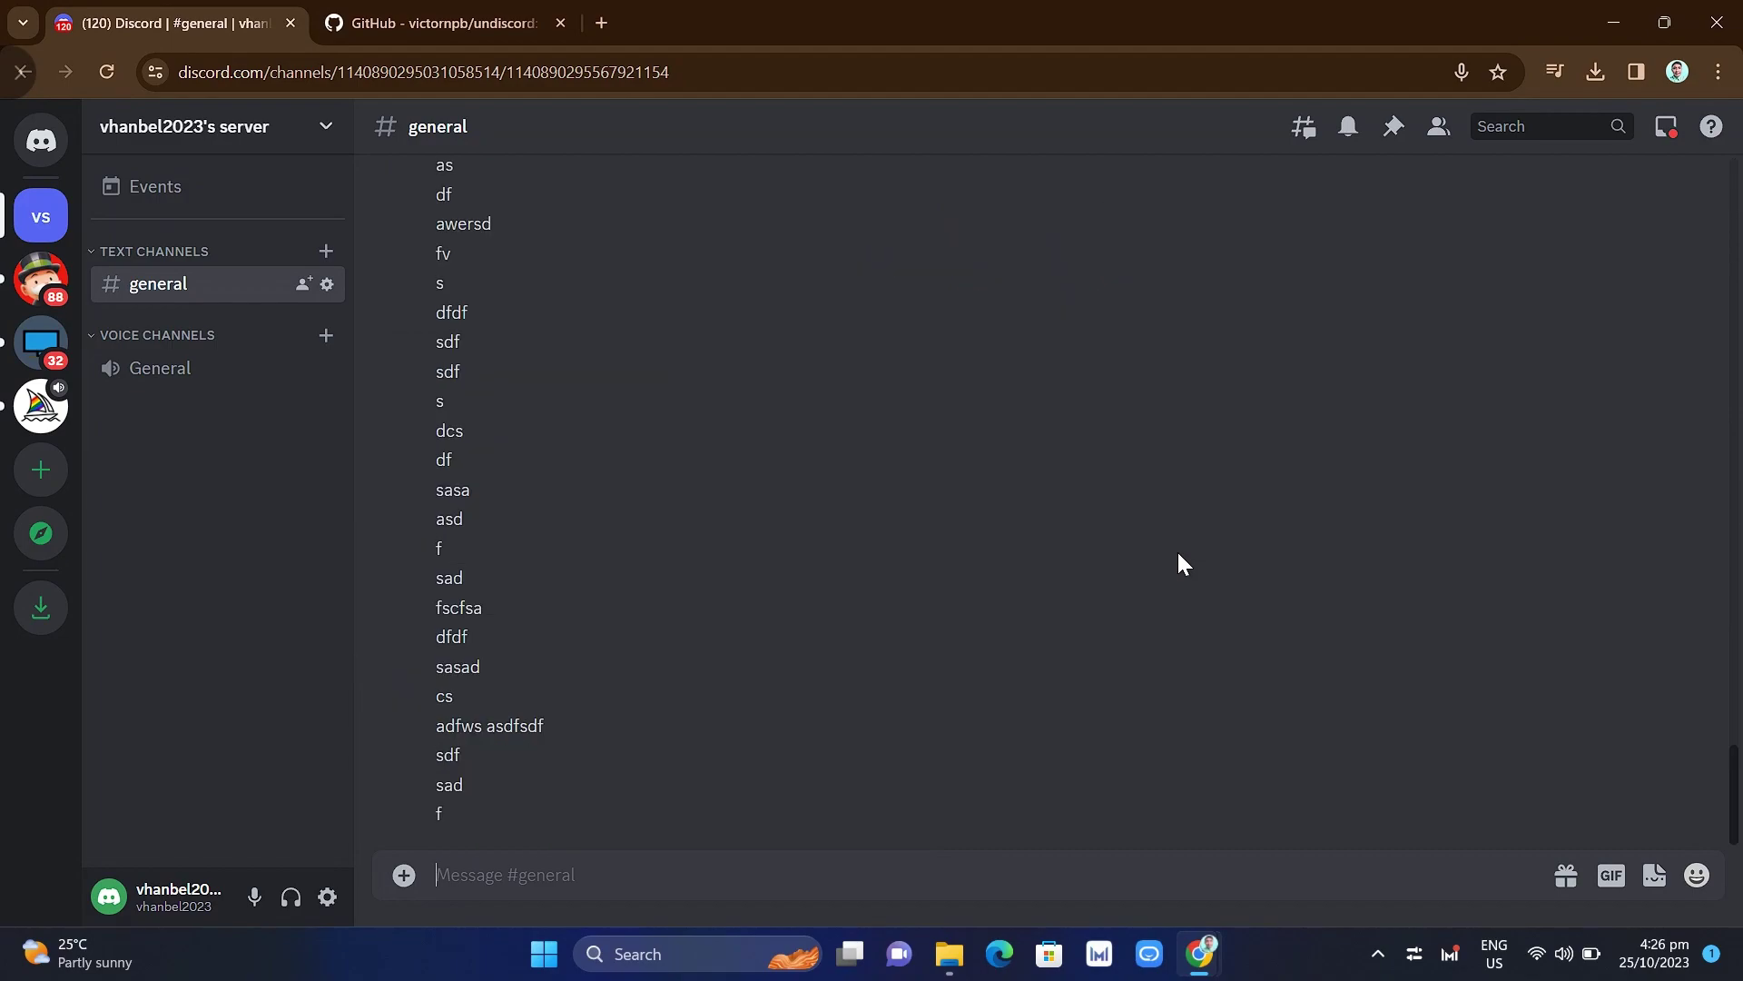
{"action": "scroll", "coordinate": [1176, 549], "scroll_direction": "up", "scroll_amount": 15}
{"action": "scroll", "coordinate": [1177, 548], "scroll_direction": "up", "scroll_amount": 20}
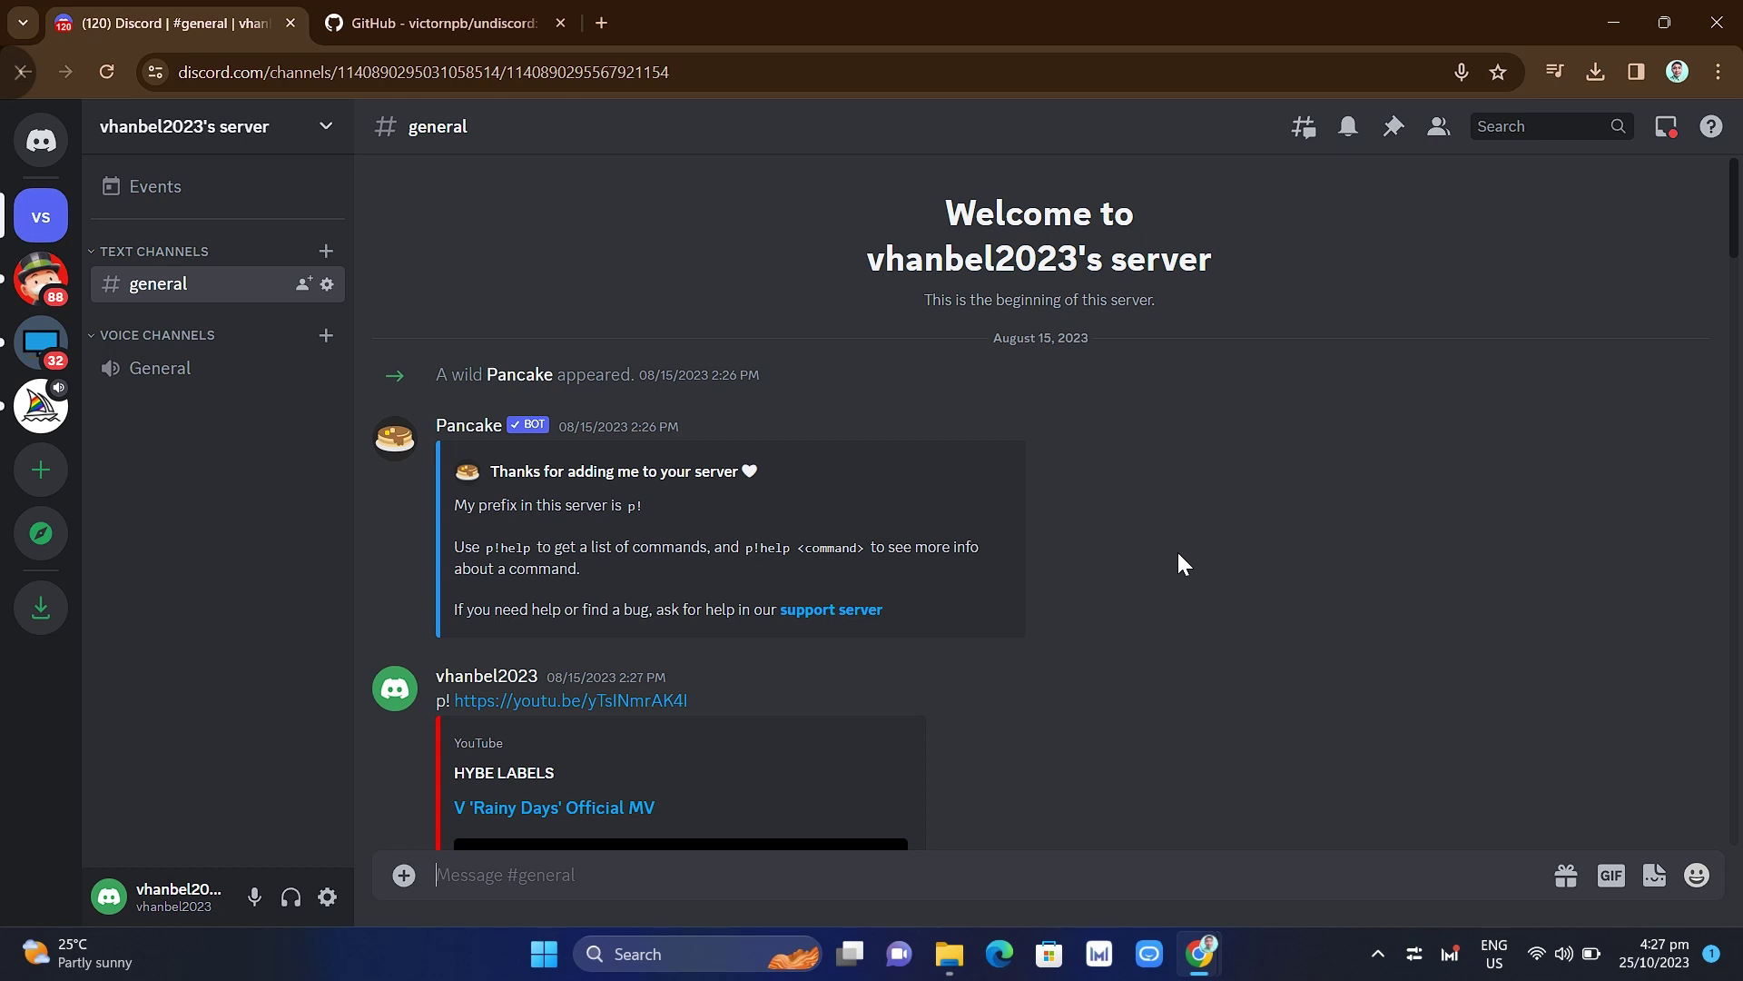
Scroll through the #general message history
{"action": "scroll", "coordinate": [1177, 549], "scroll_direction": "down", "scroll_amount": 10}
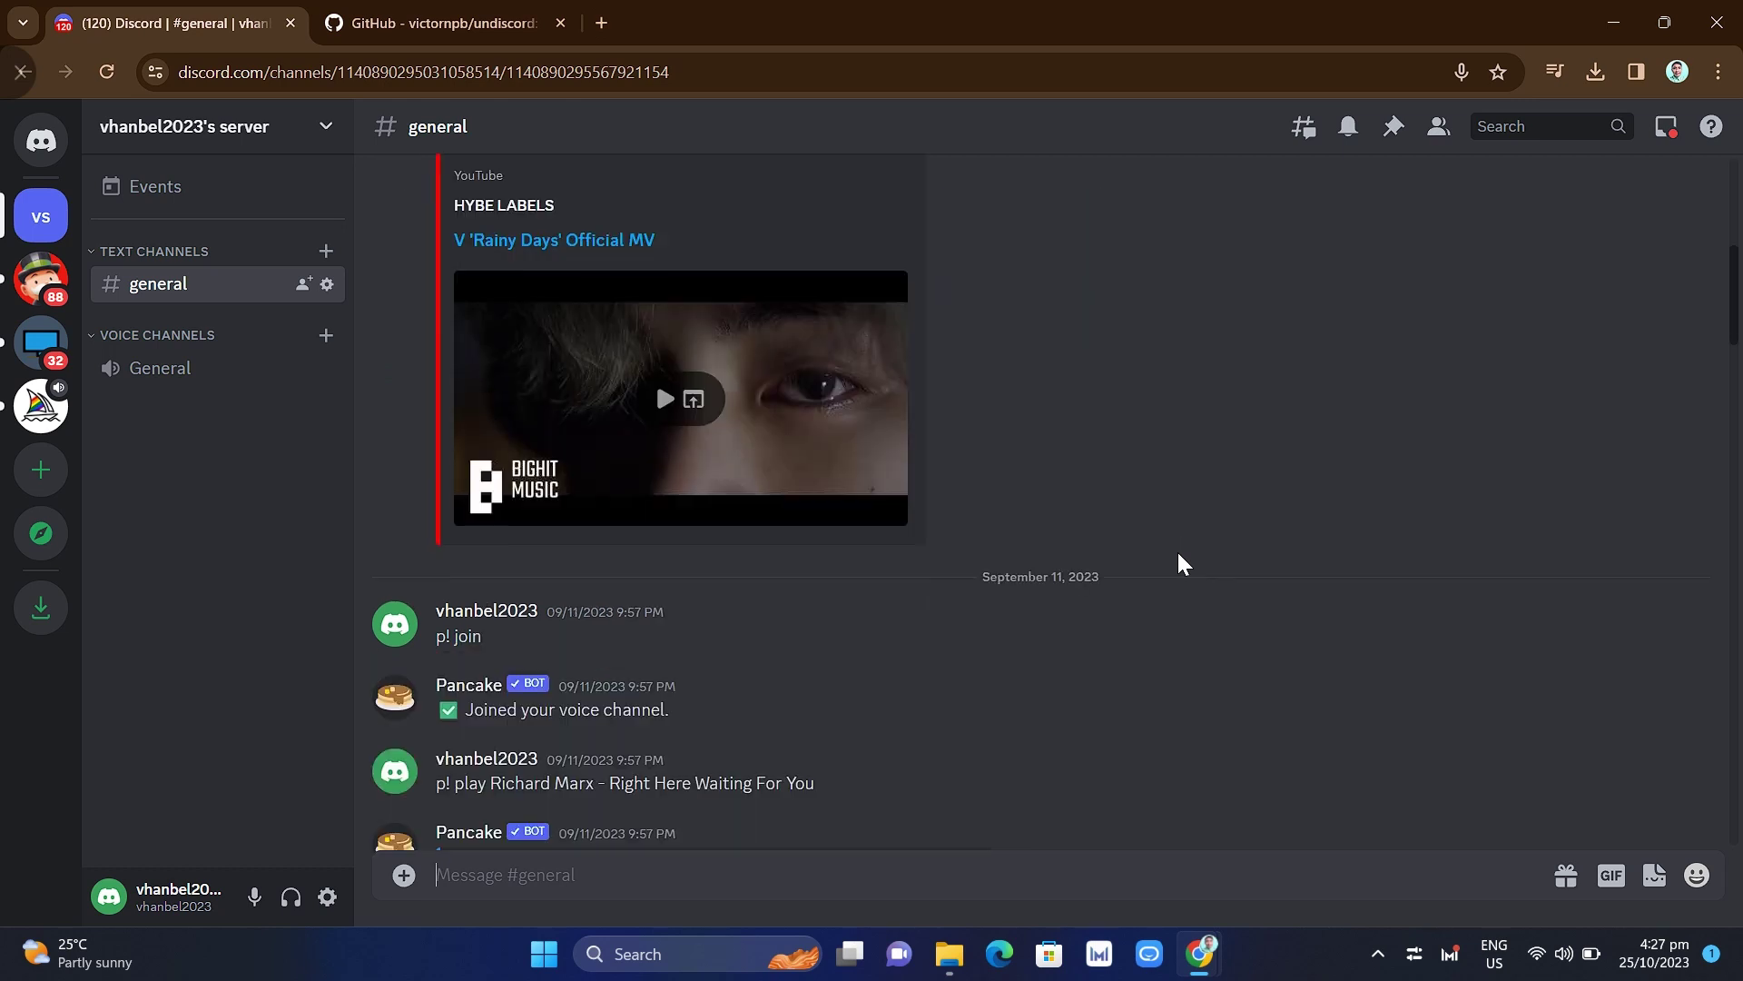
{"action": "scroll", "coordinate": [1177, 549], "scroll_direction": "up", "scroll_amount": 10}
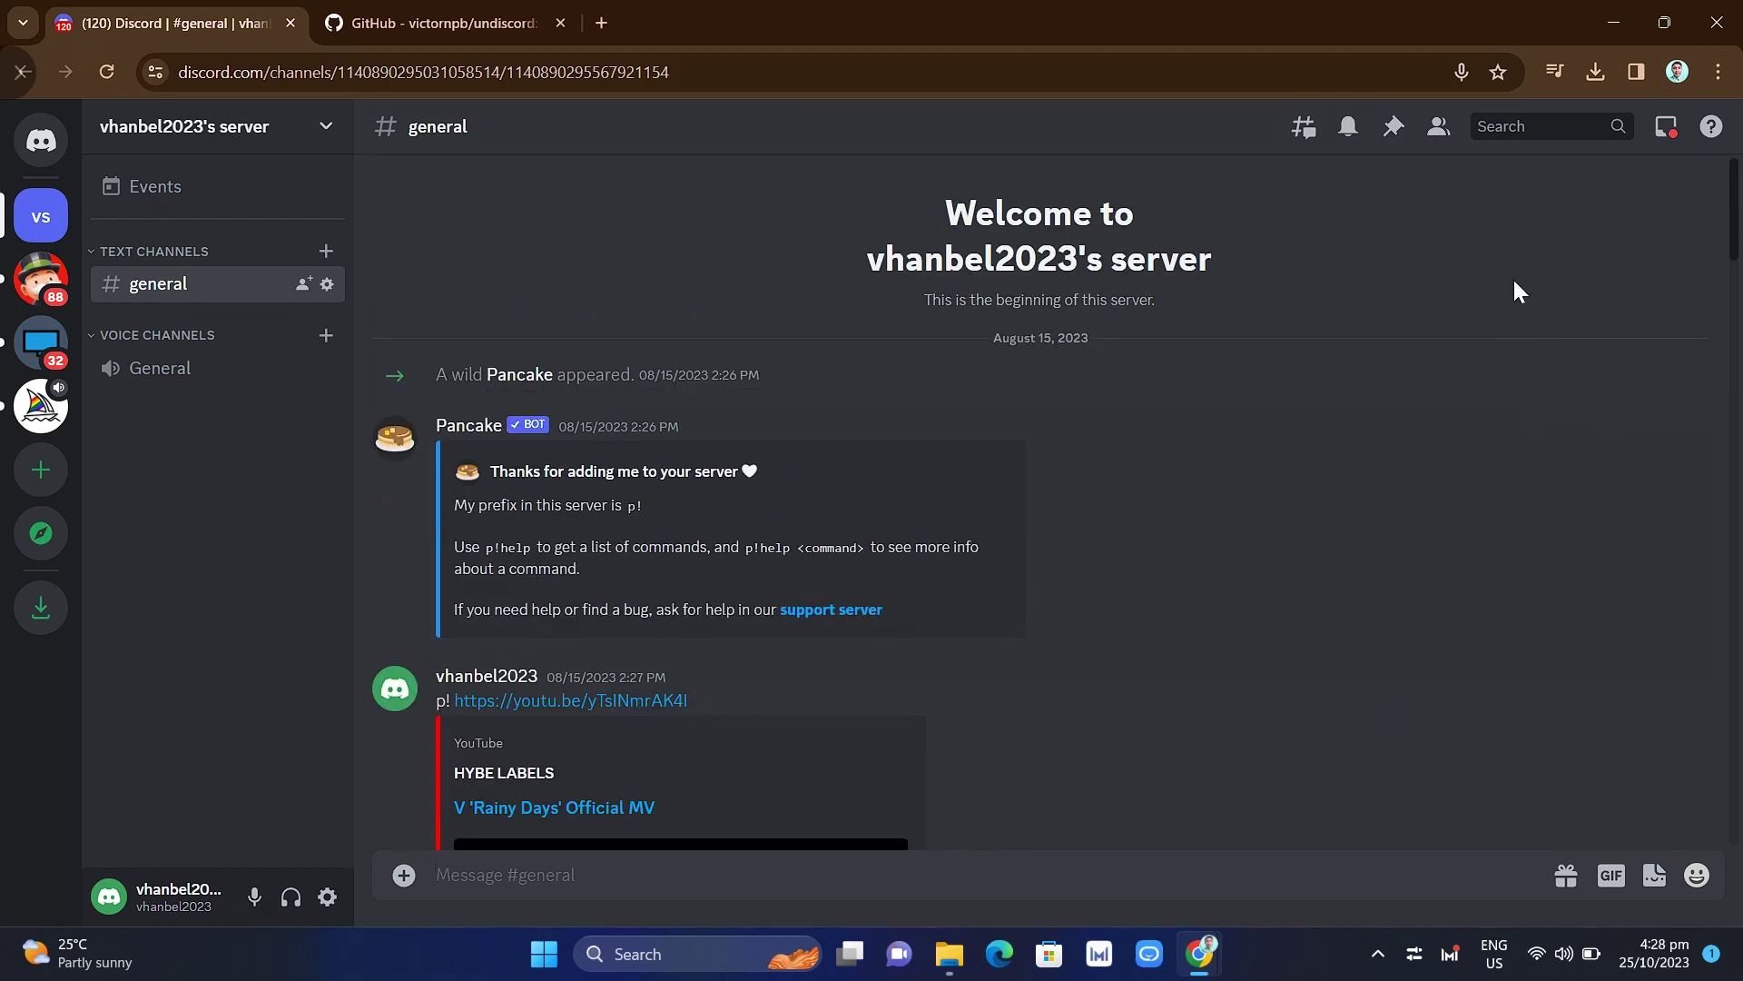
Bring the undiscord GitHub page forward, close Discord, and scroll to the README's install section
{"action": "left_click", "coordinate": [398, 11]}
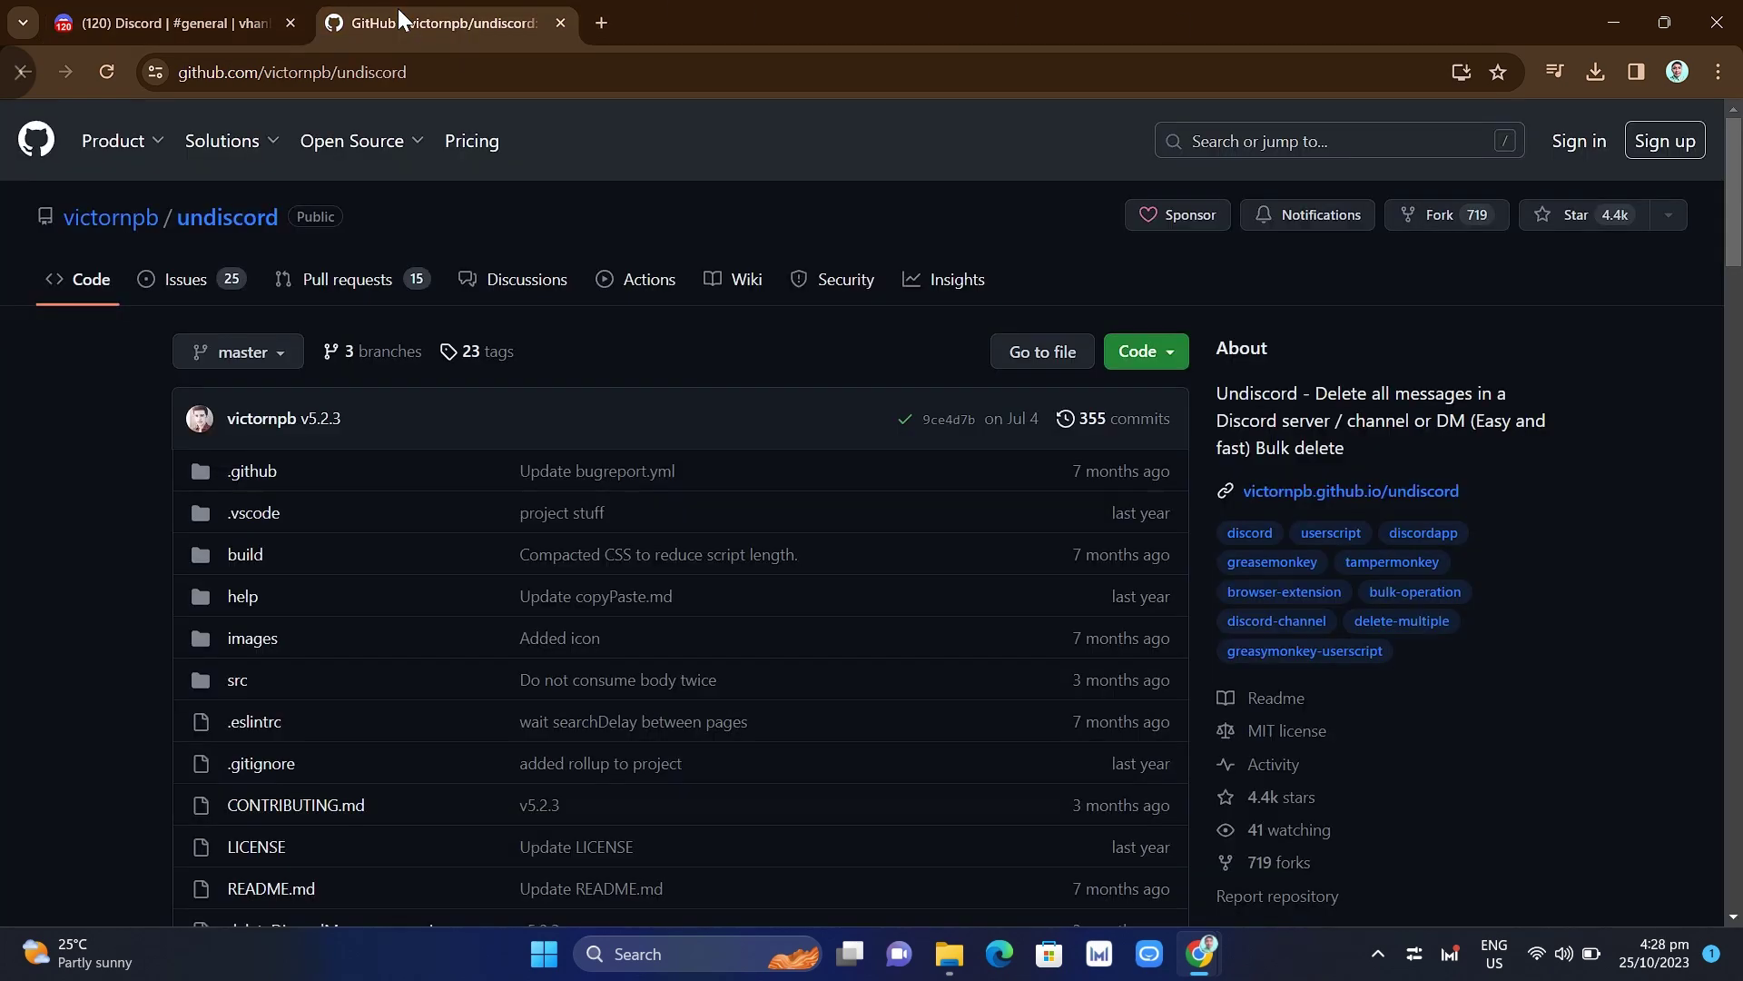
{"action": "left_click", "coordinate": [290, 24]}
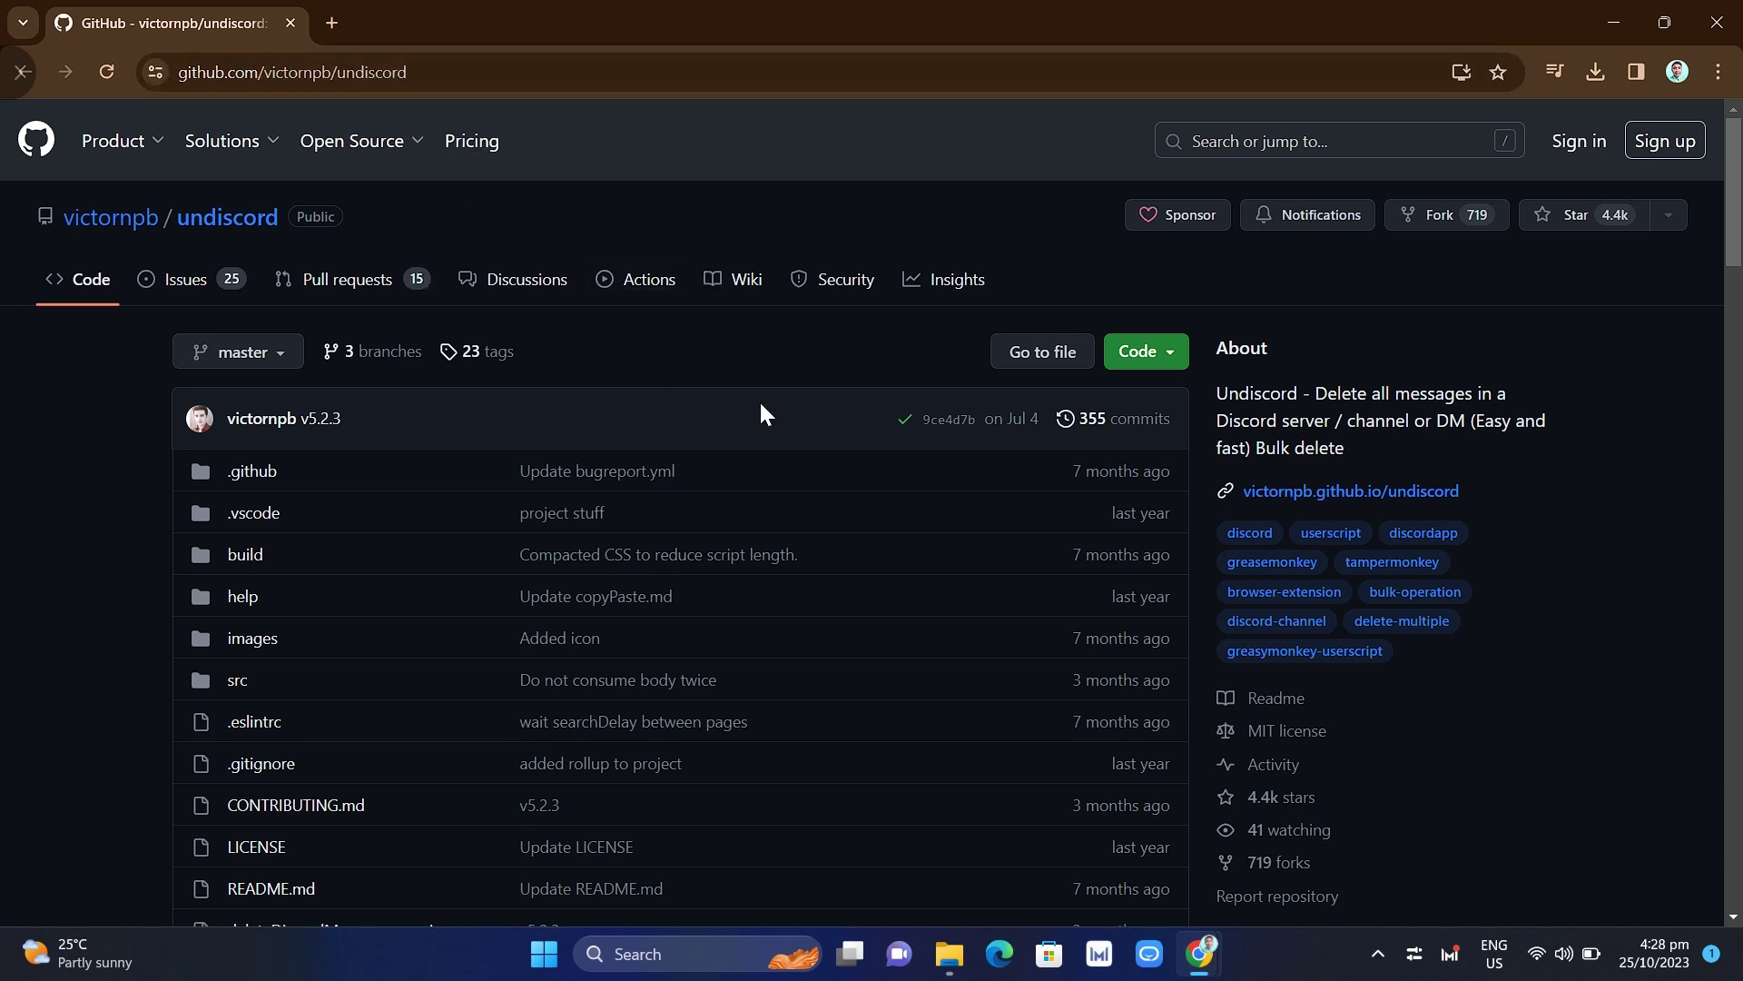
{"action": "scroll", "coordinate": [928, 532], "scroll_direction": "down", "scroll_amount": 2}
{"action": "scroll", "coordinate": [928, 524], "scroll_direction": "down", "scroll_amount": 6}
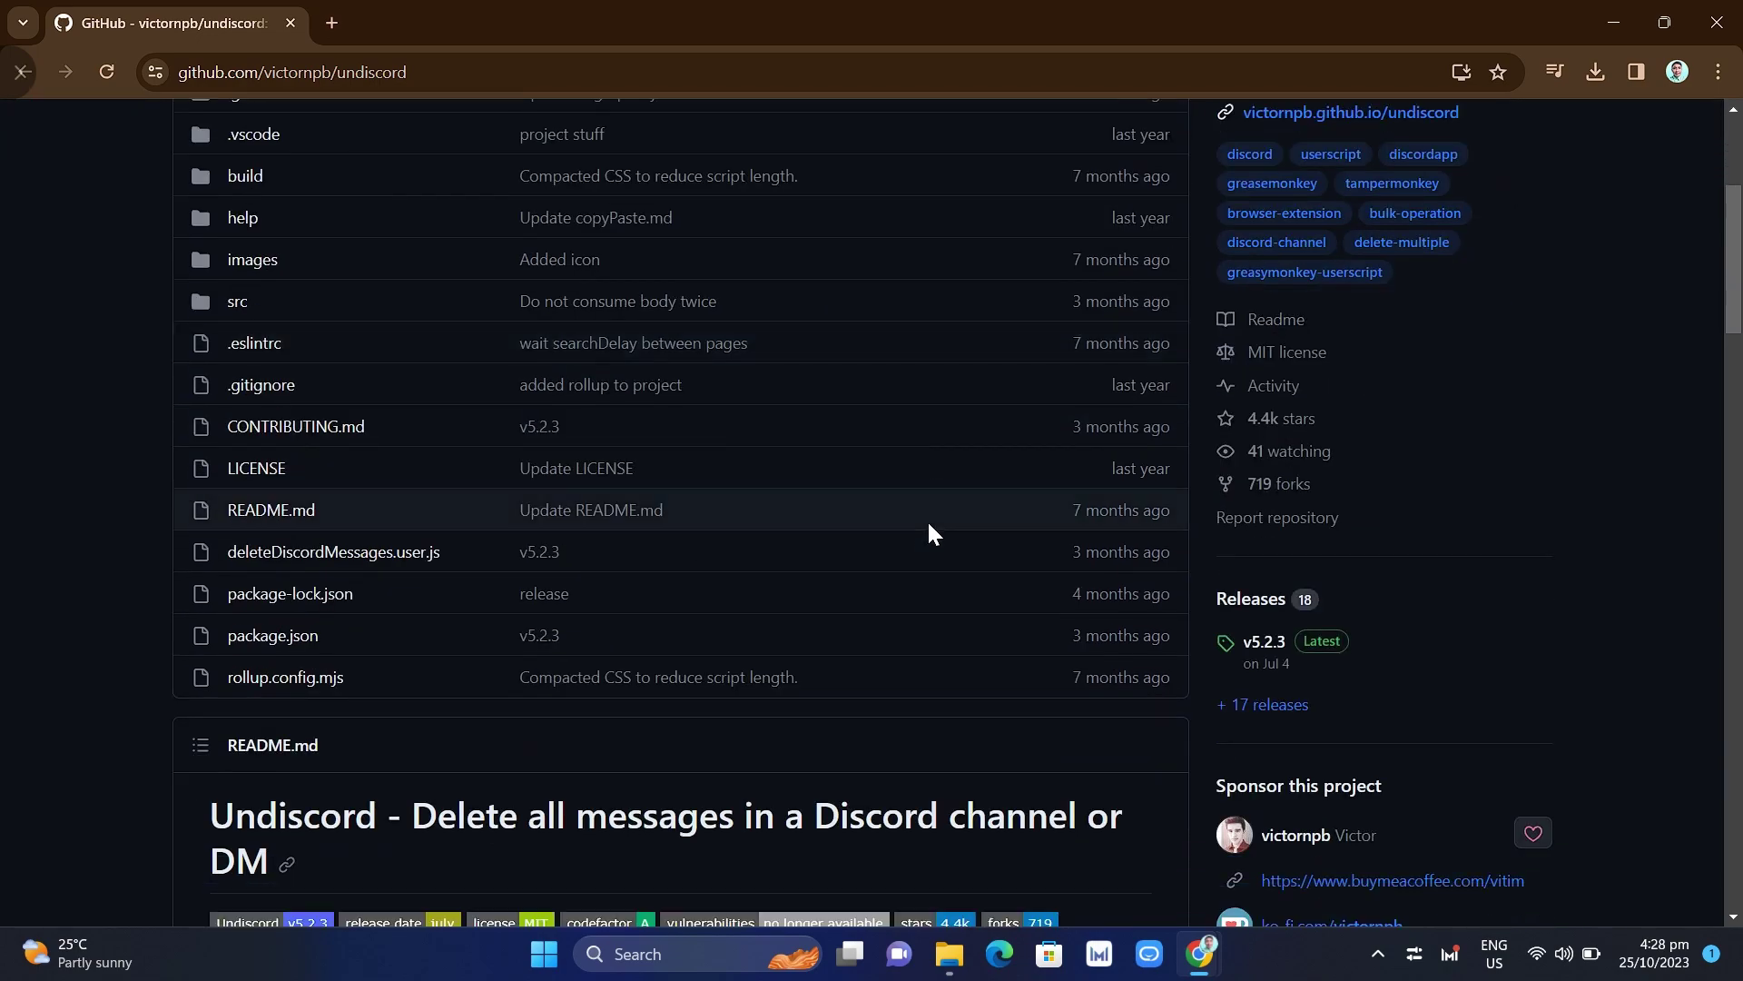
{"action": "scroll", "coordinate": [928, 521], "scroll_direction": "down", "scroll_amount": 10}
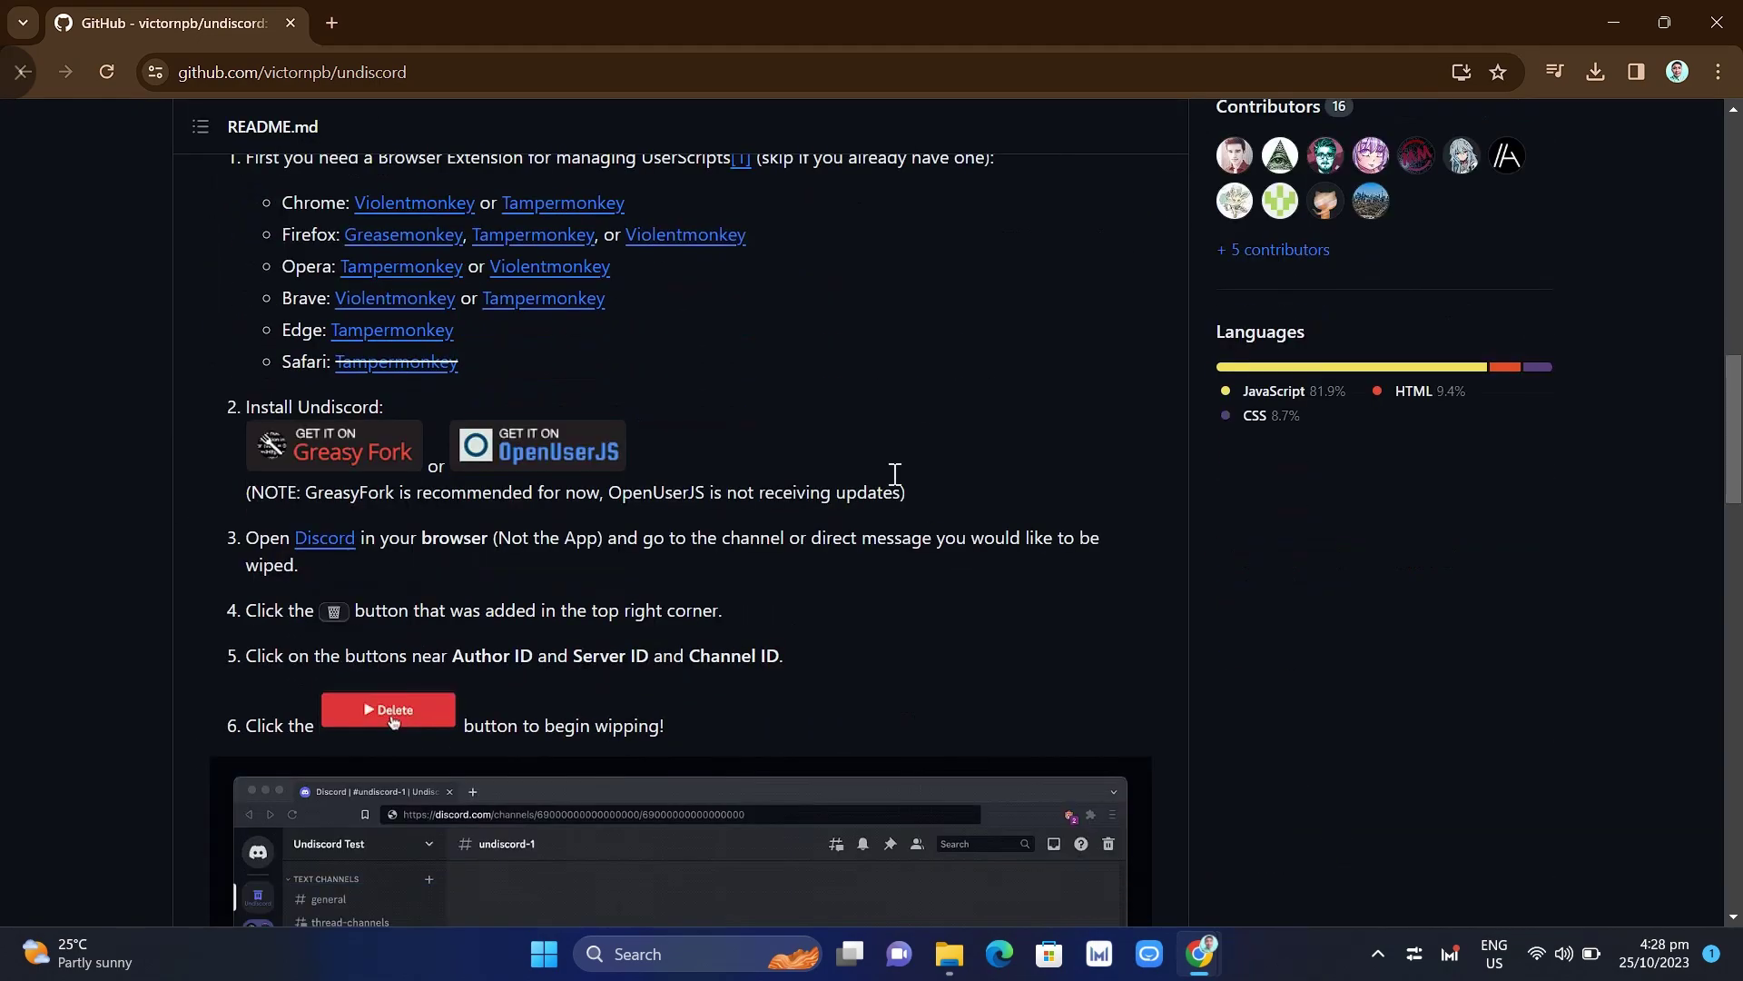
{"action": "scroll", "coordinate": [582, 563], "scroll_direction": "down", "scroll_amount": 6}
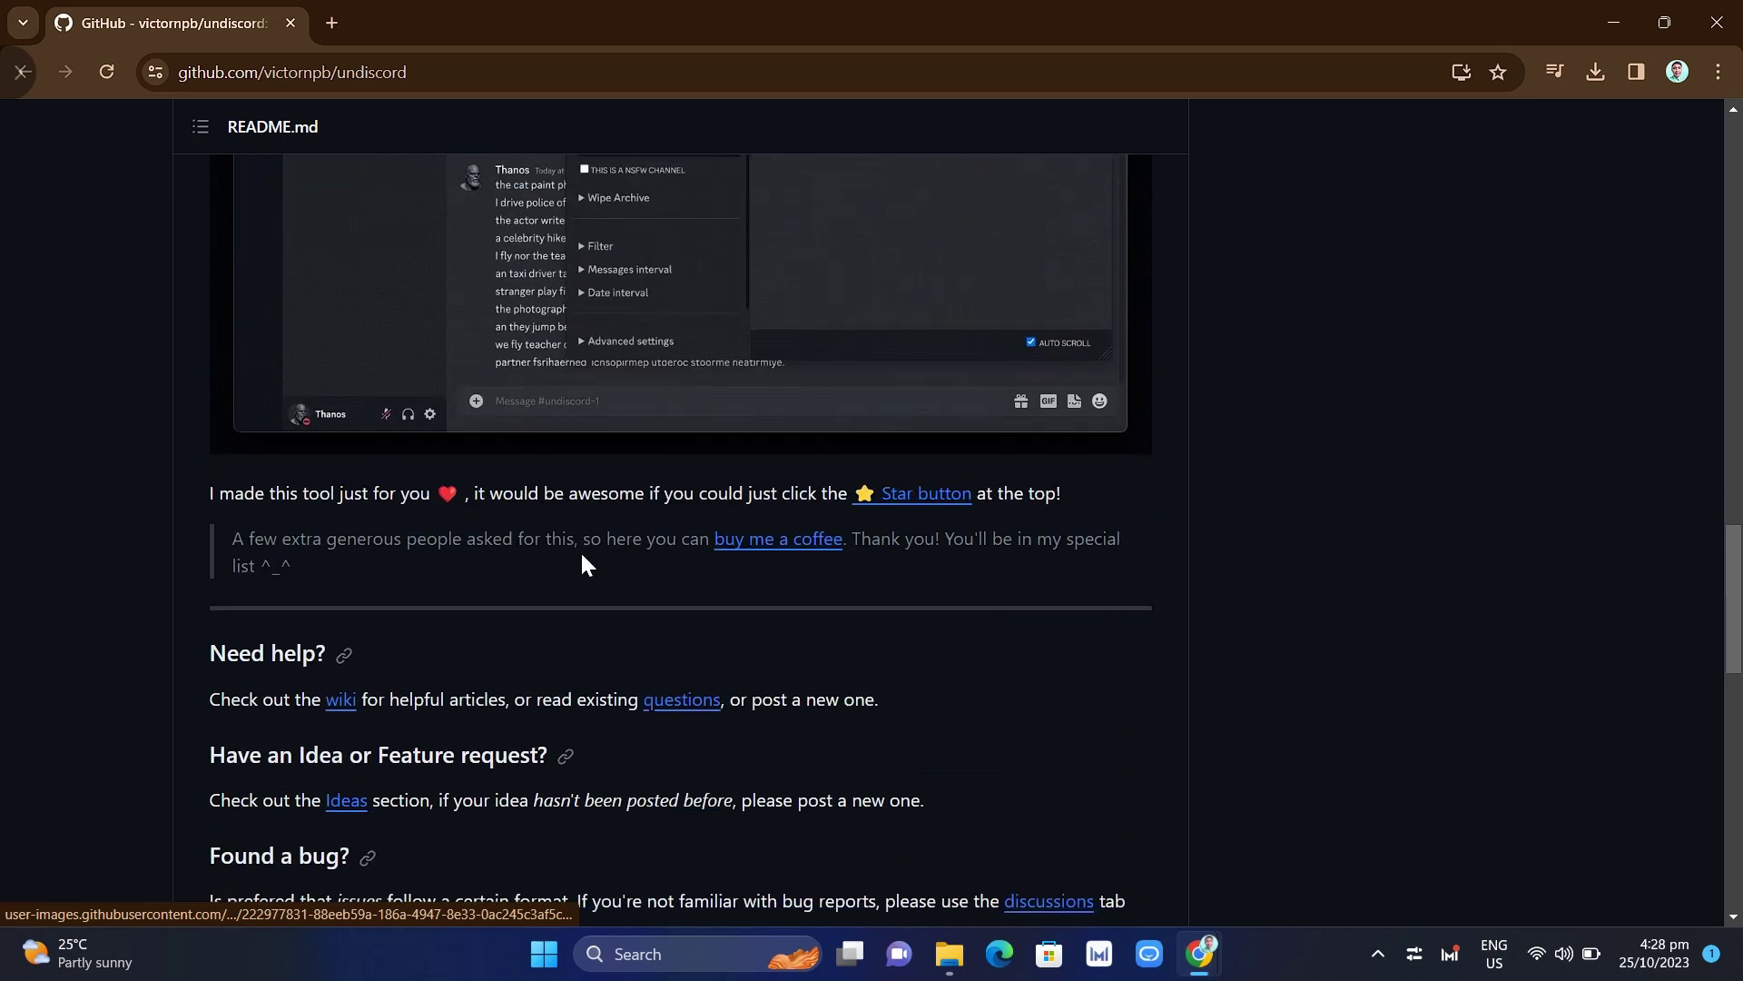
{"action": "scroll", "coordinate": [582, 563], "scroll_direction": "up", "scroll_amount": 12}
{"action": "scroll", "coordinate": [582, 563], "scroll_direction": "up", "scroll_amount": 2}
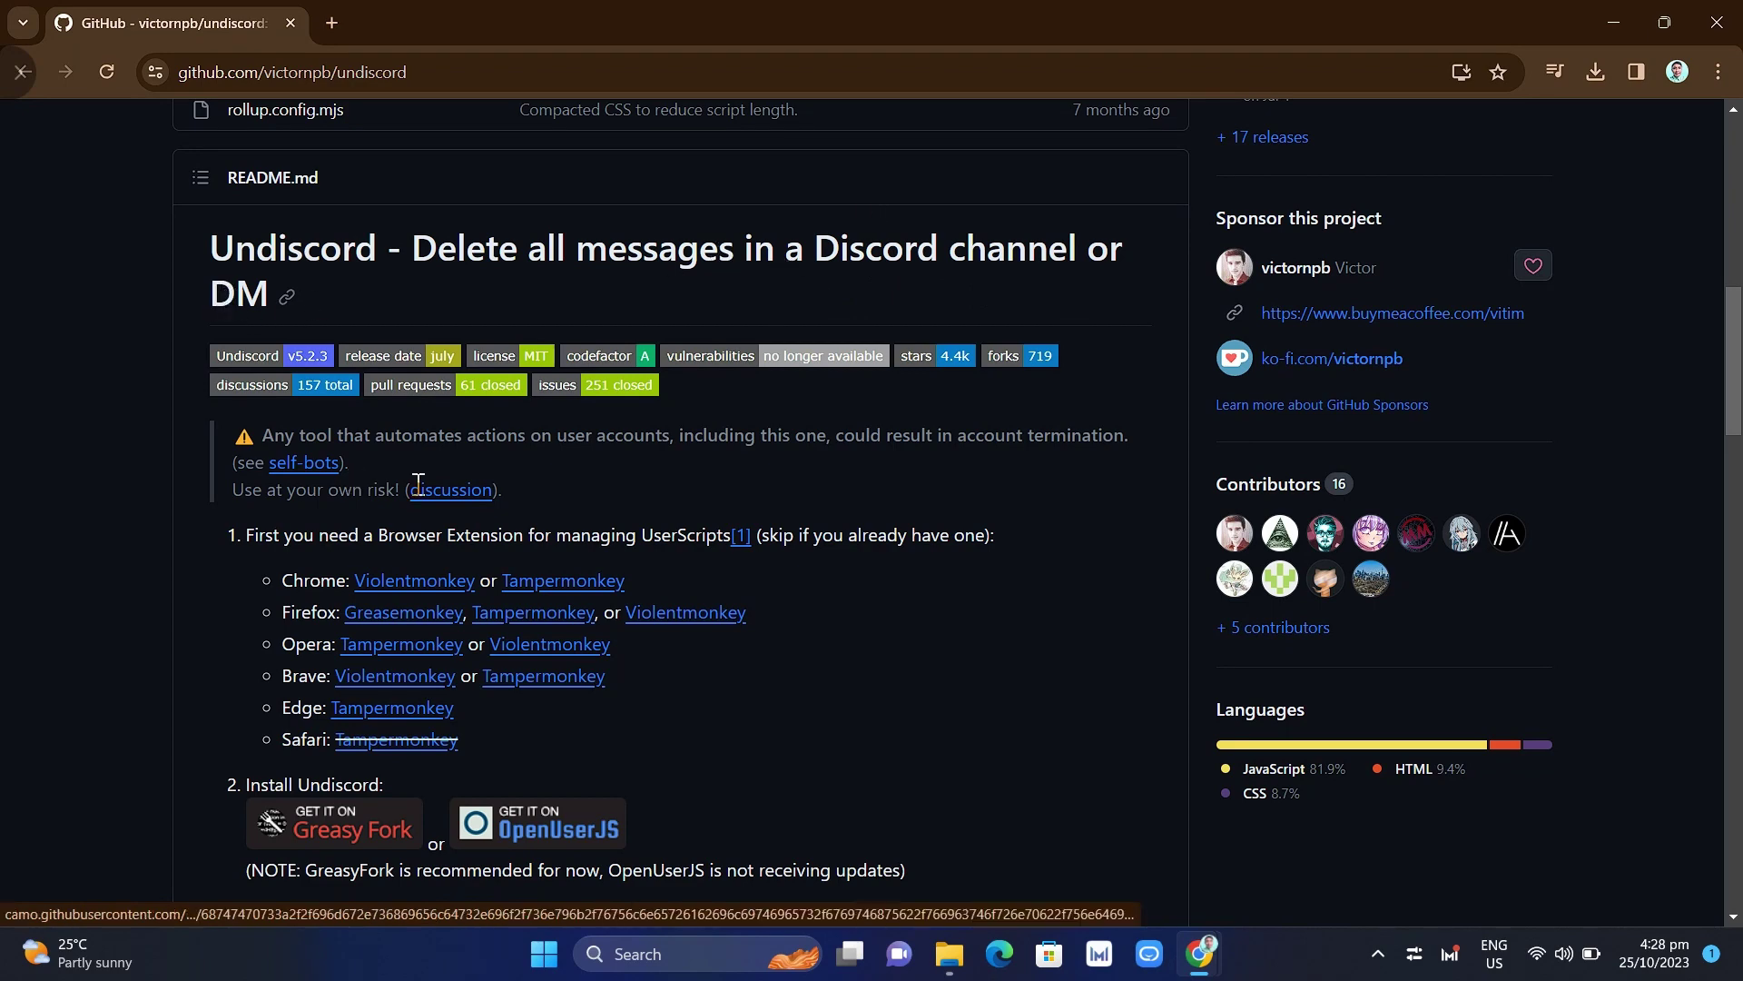
{"action": "scroll", "coordinate": [554, 463], "scroll_direction": "down", "scroll_amount": 2}
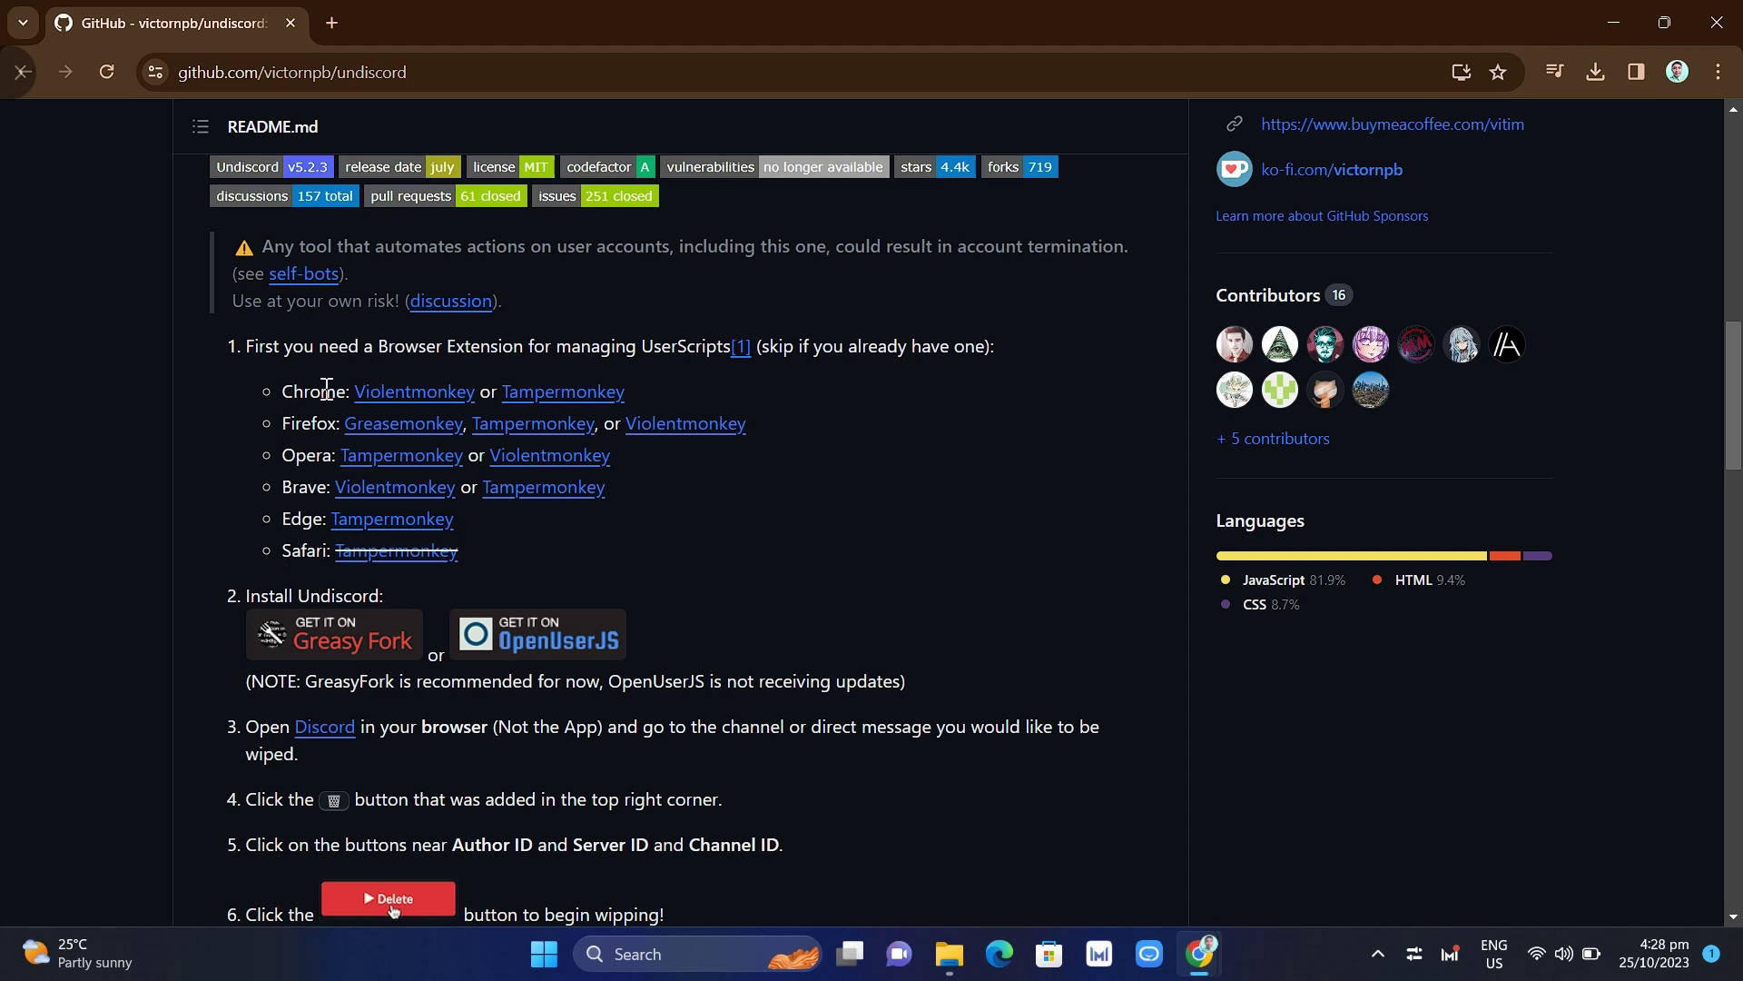
Add Tampermonkey to Chrome from its Web Store page, then go back to the README
{"action": "left_click", "coordinate": [563, 406]}
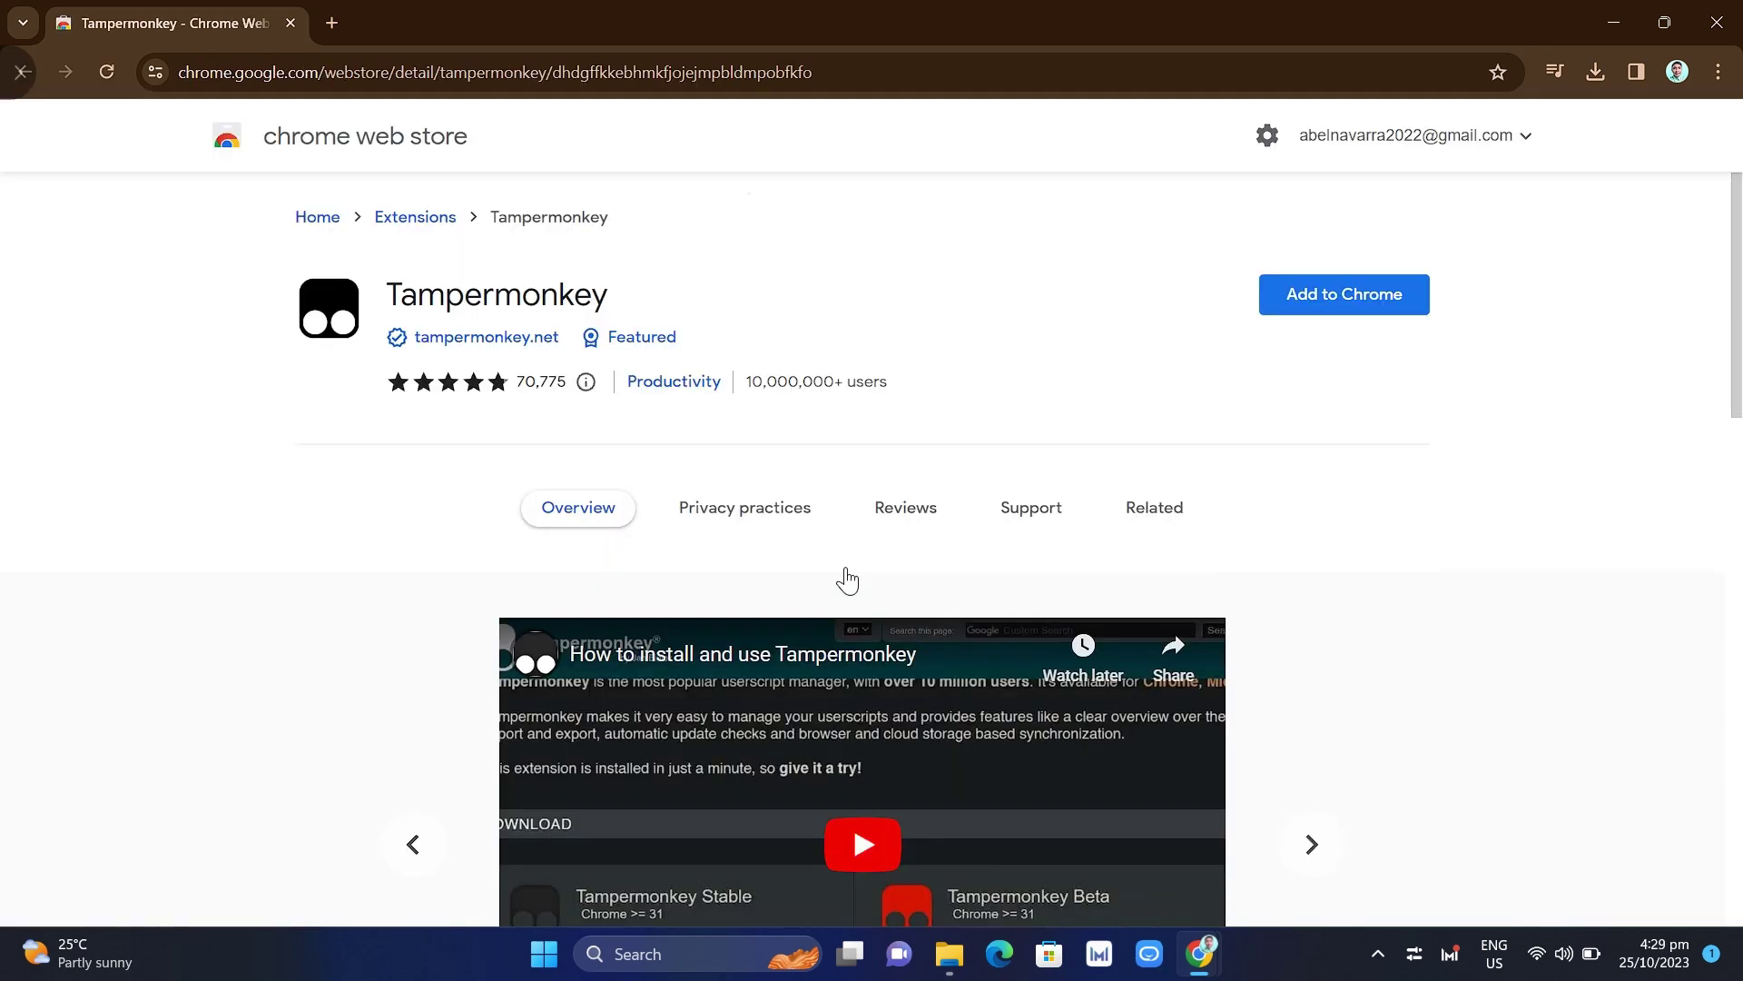
{"action": "left_click", "coordinate": [1396, 307]}
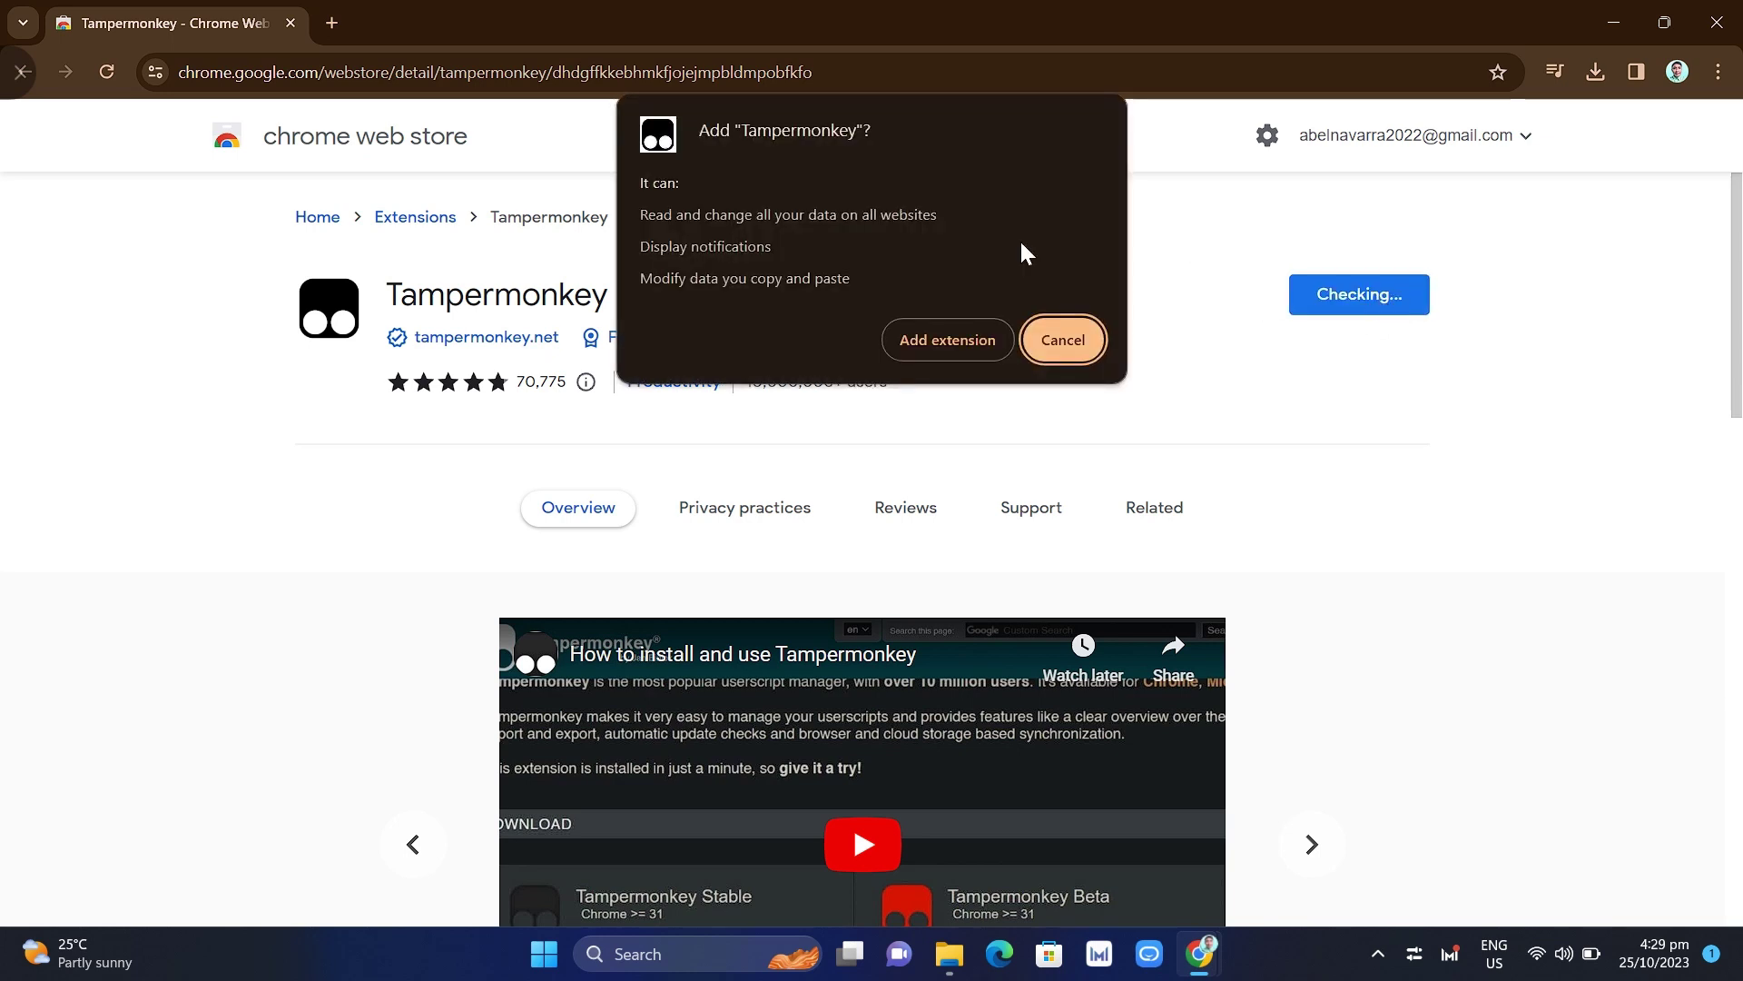
{"action": "left_click", "coordinate": [919, 336]}
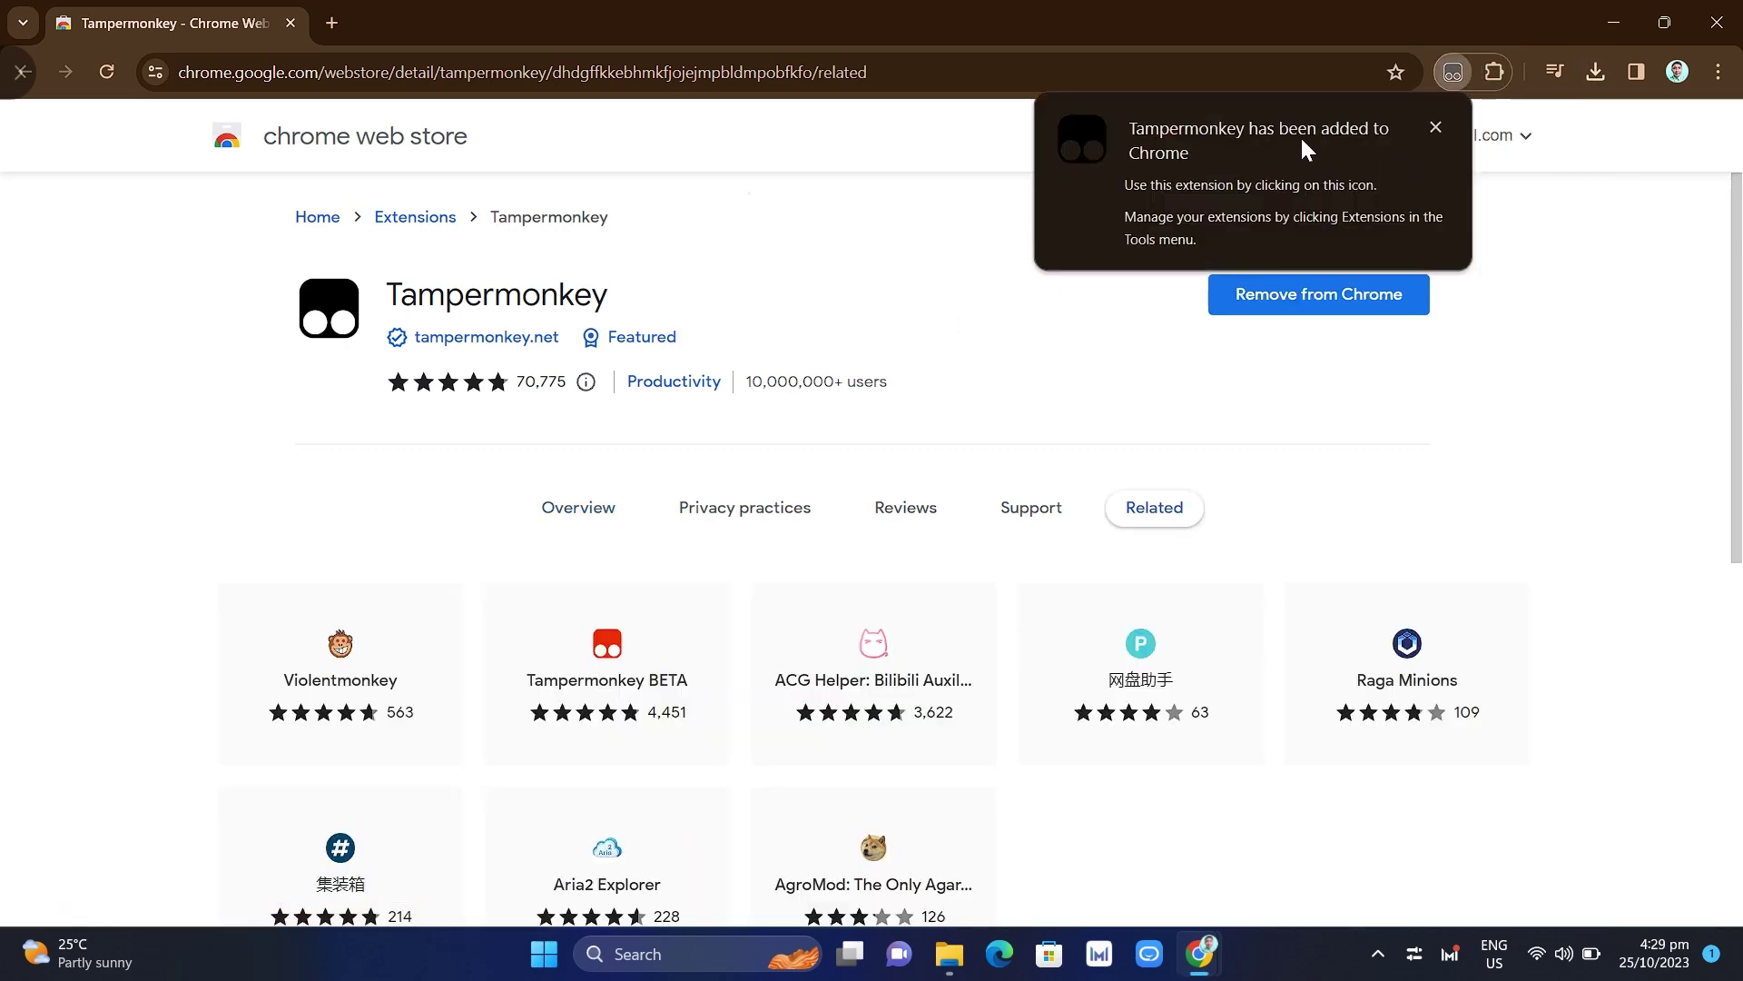
{"action": "key", "text": "alt+Left"}
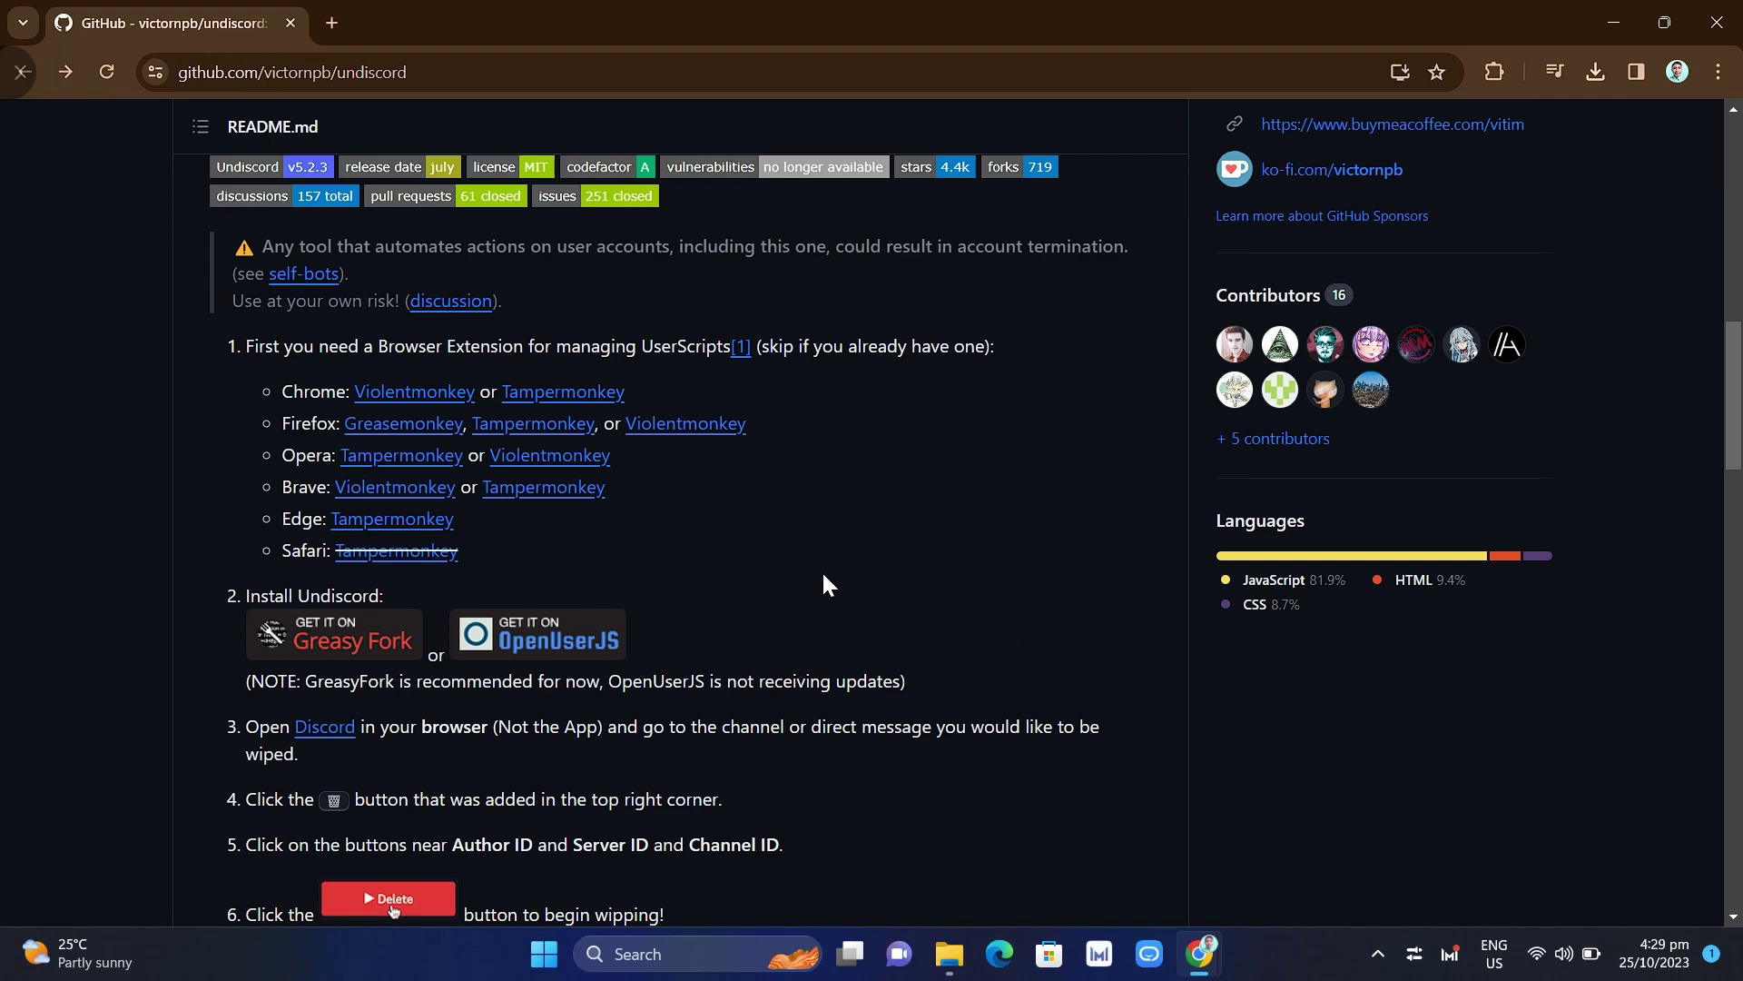
Install the Undiscord userscript from Greasy Fork into Tampermonkey, then return to the README
{"action": "scroll", "coordinate": [821, 570], "scroll_direction": "down", "scroll_amount": 2}
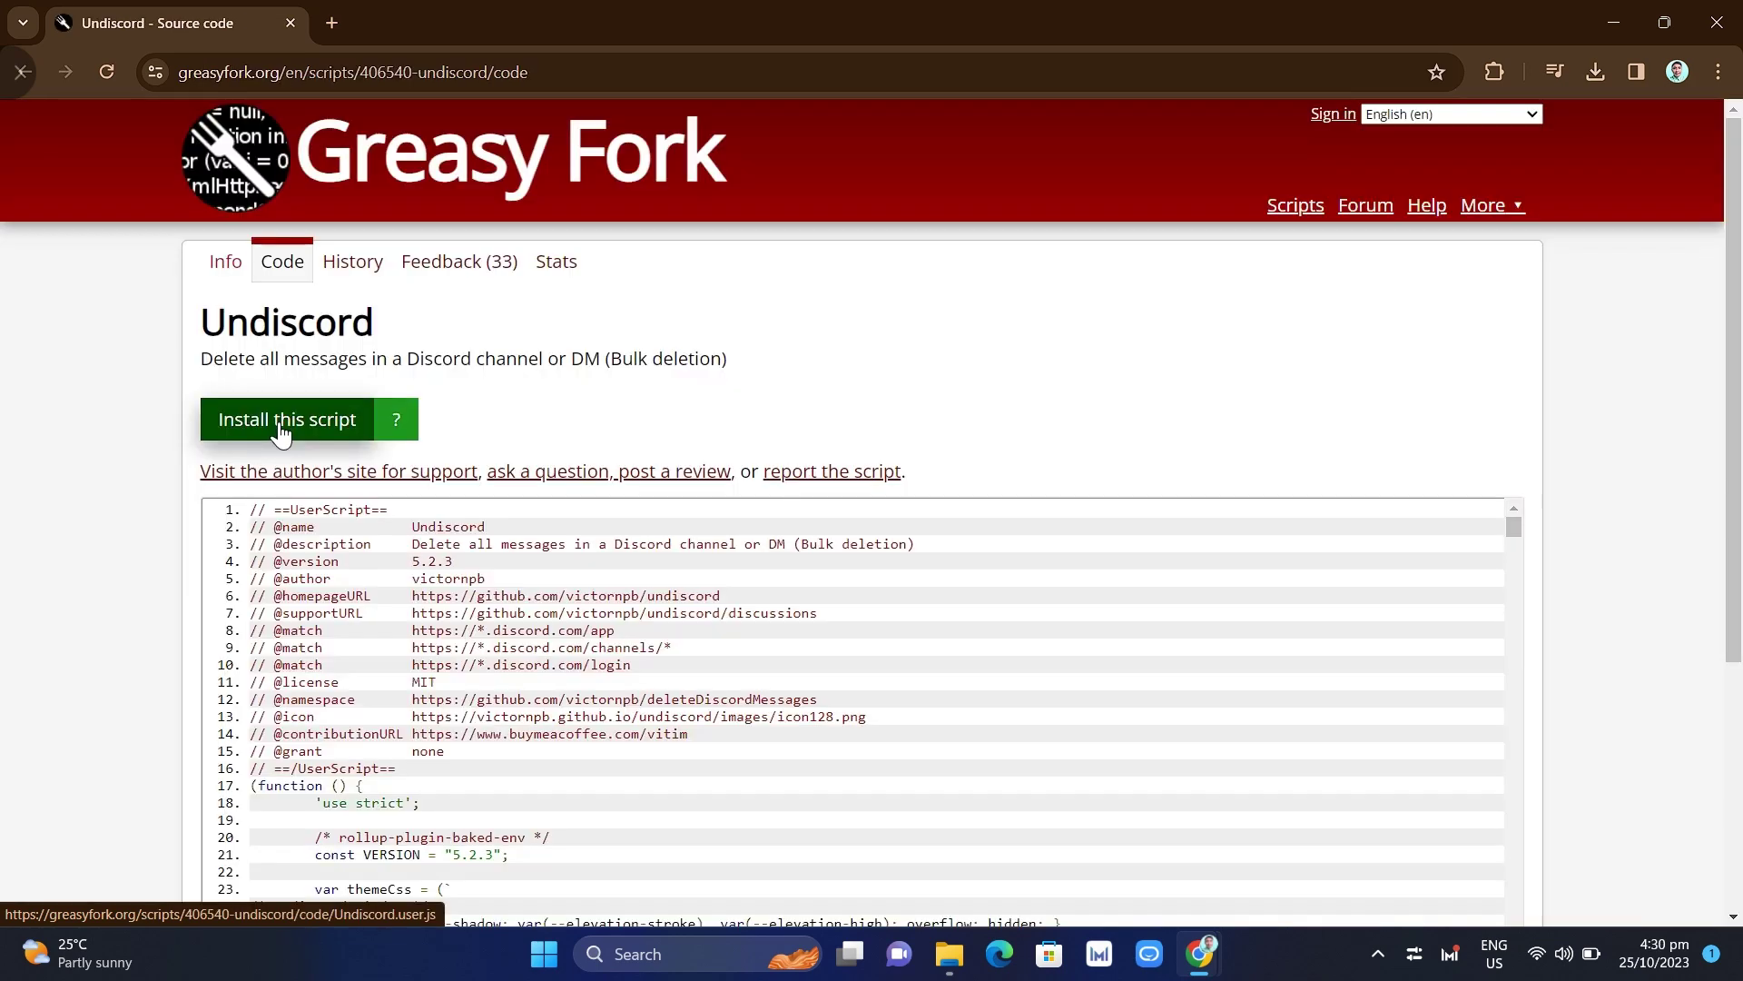
{"action": "left_click", "coordinate": [279, 425]}
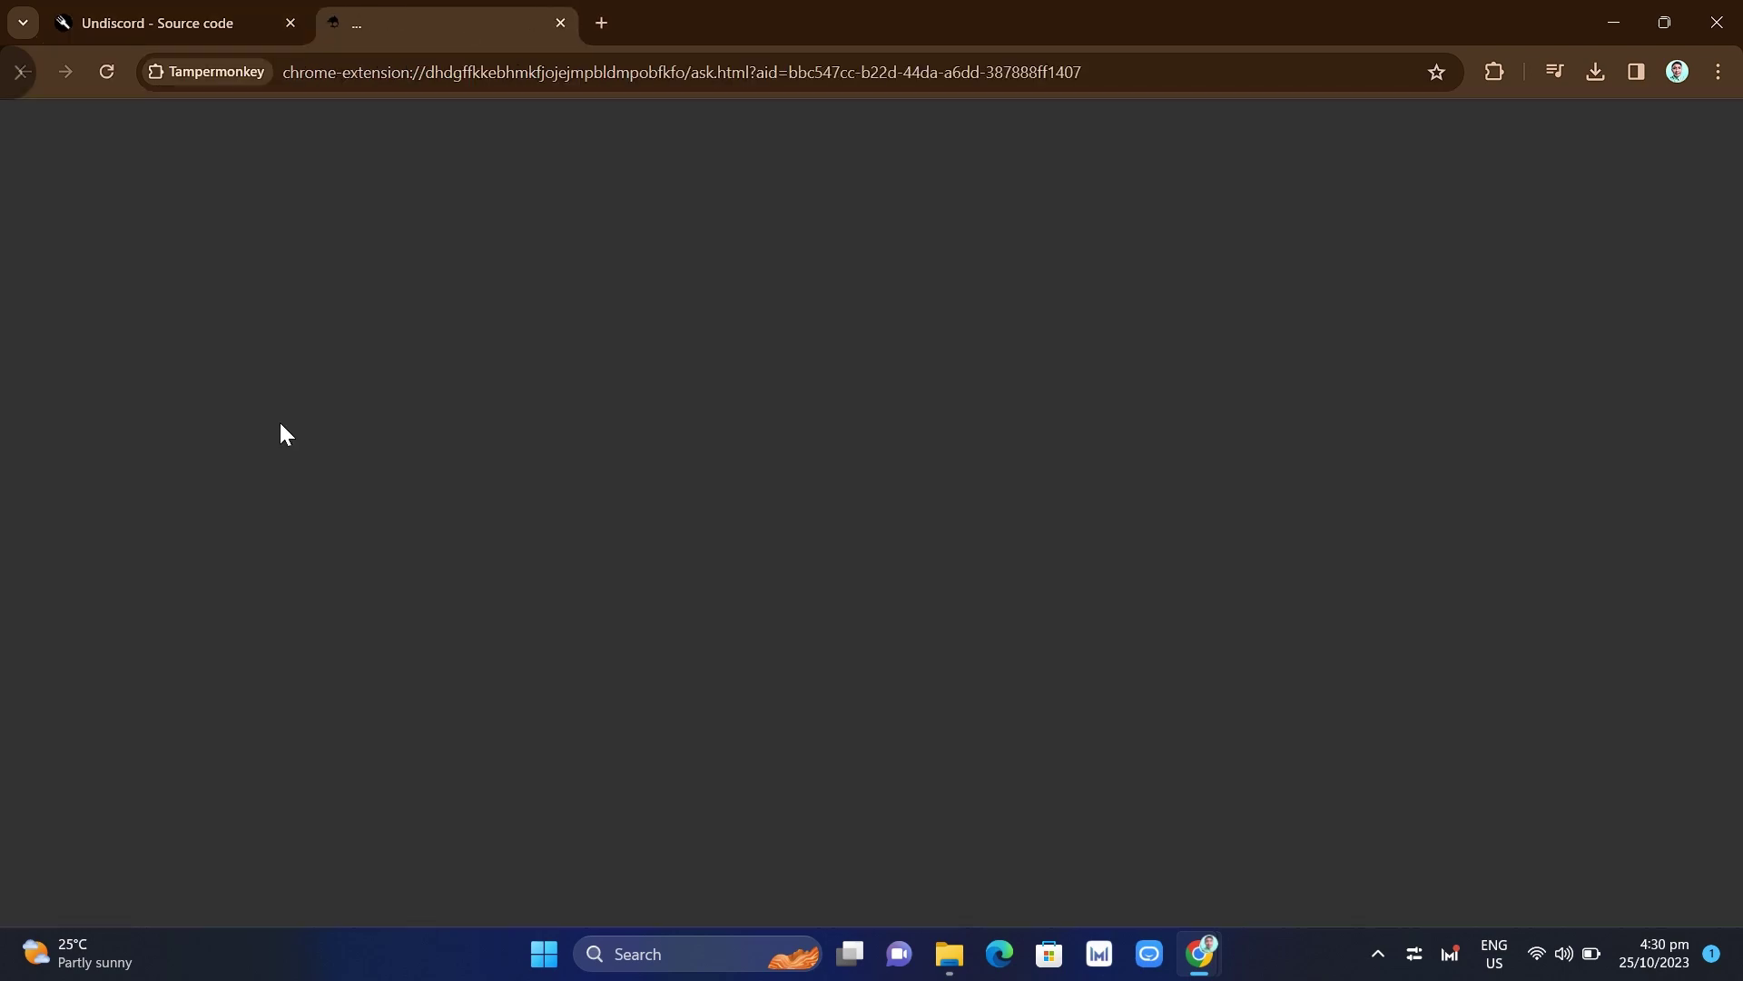
{"action": "scroll", "coordinate": [450, 400], "scroll_direction": "down", "scroll_amount": 8}
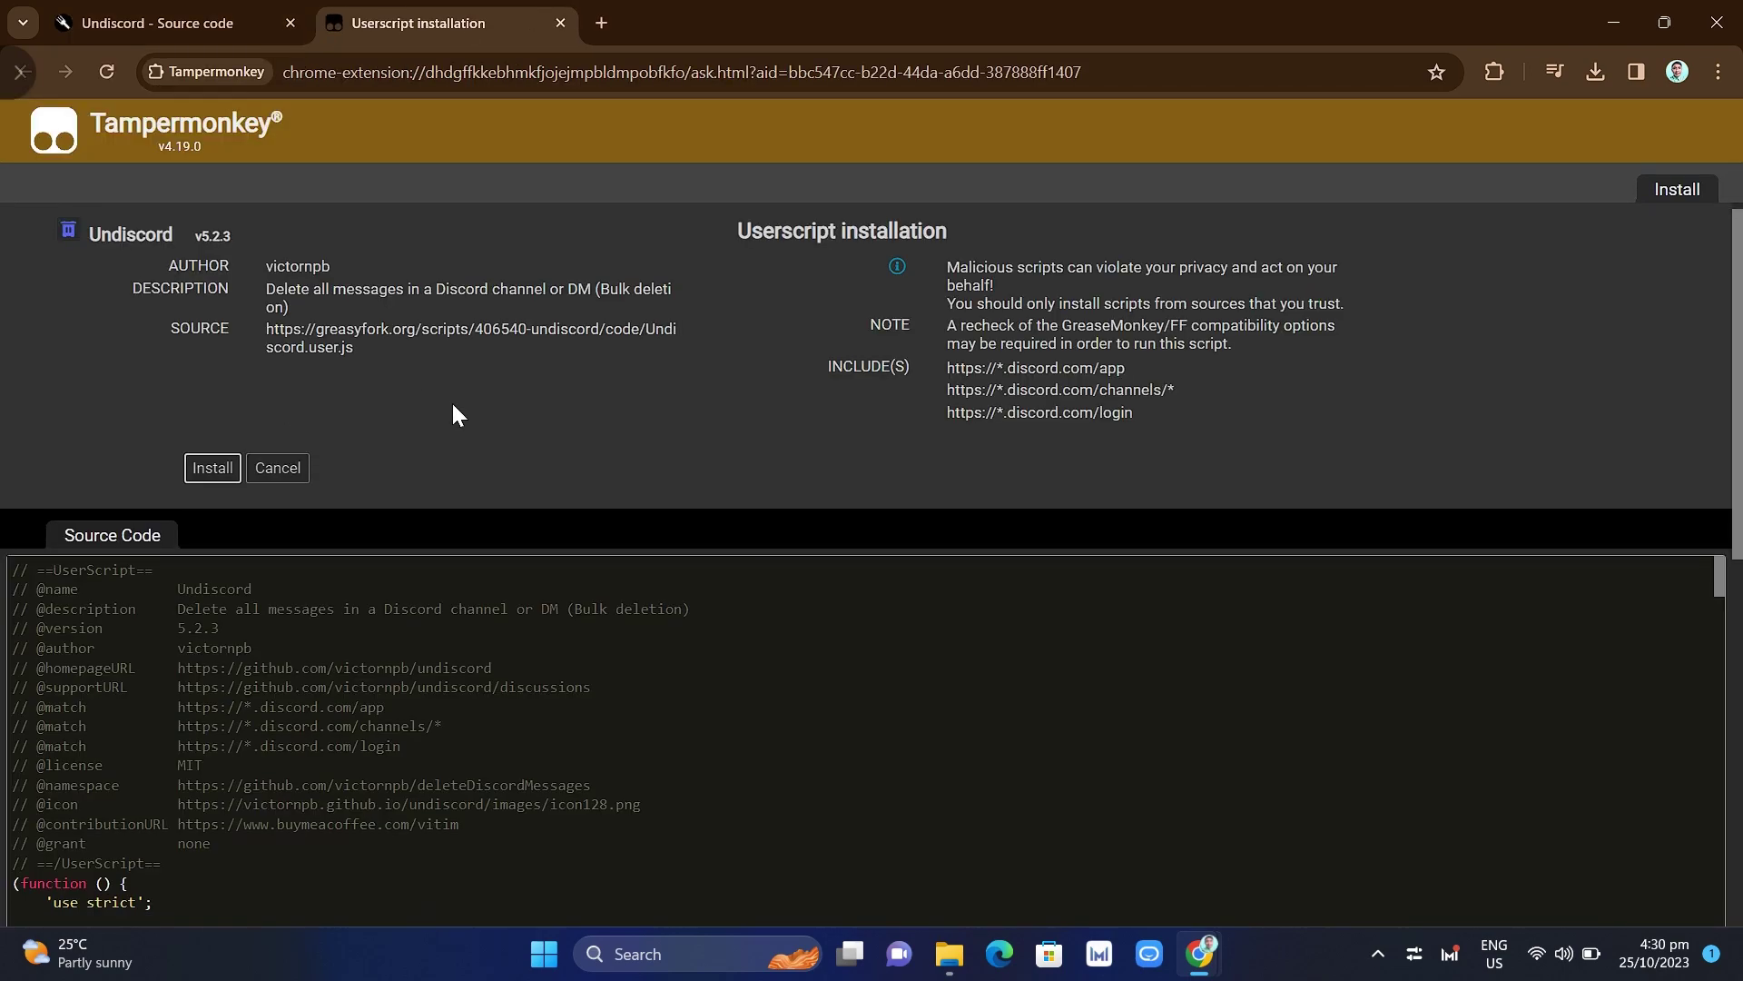
{"action": "scroll", "coordinate": [453, 416], "scroll_direction": "up", "scroll_amount": 10}
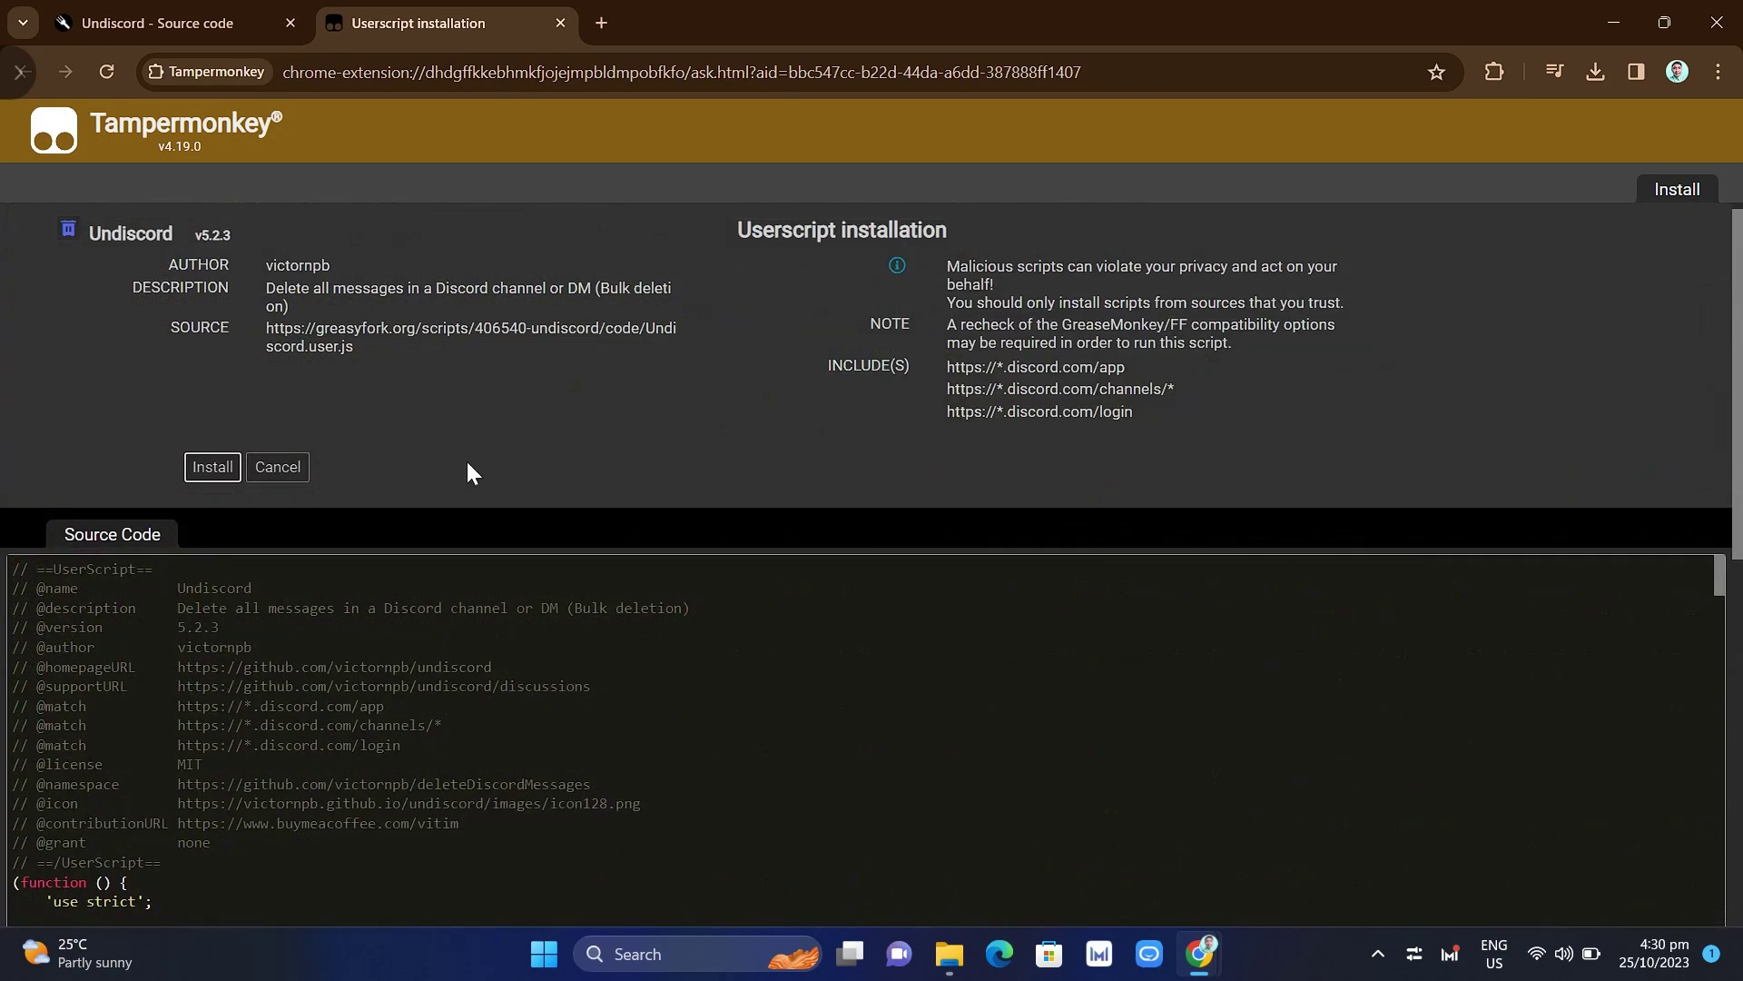
{"action": "left_click", "coordinate": [205, 472]}
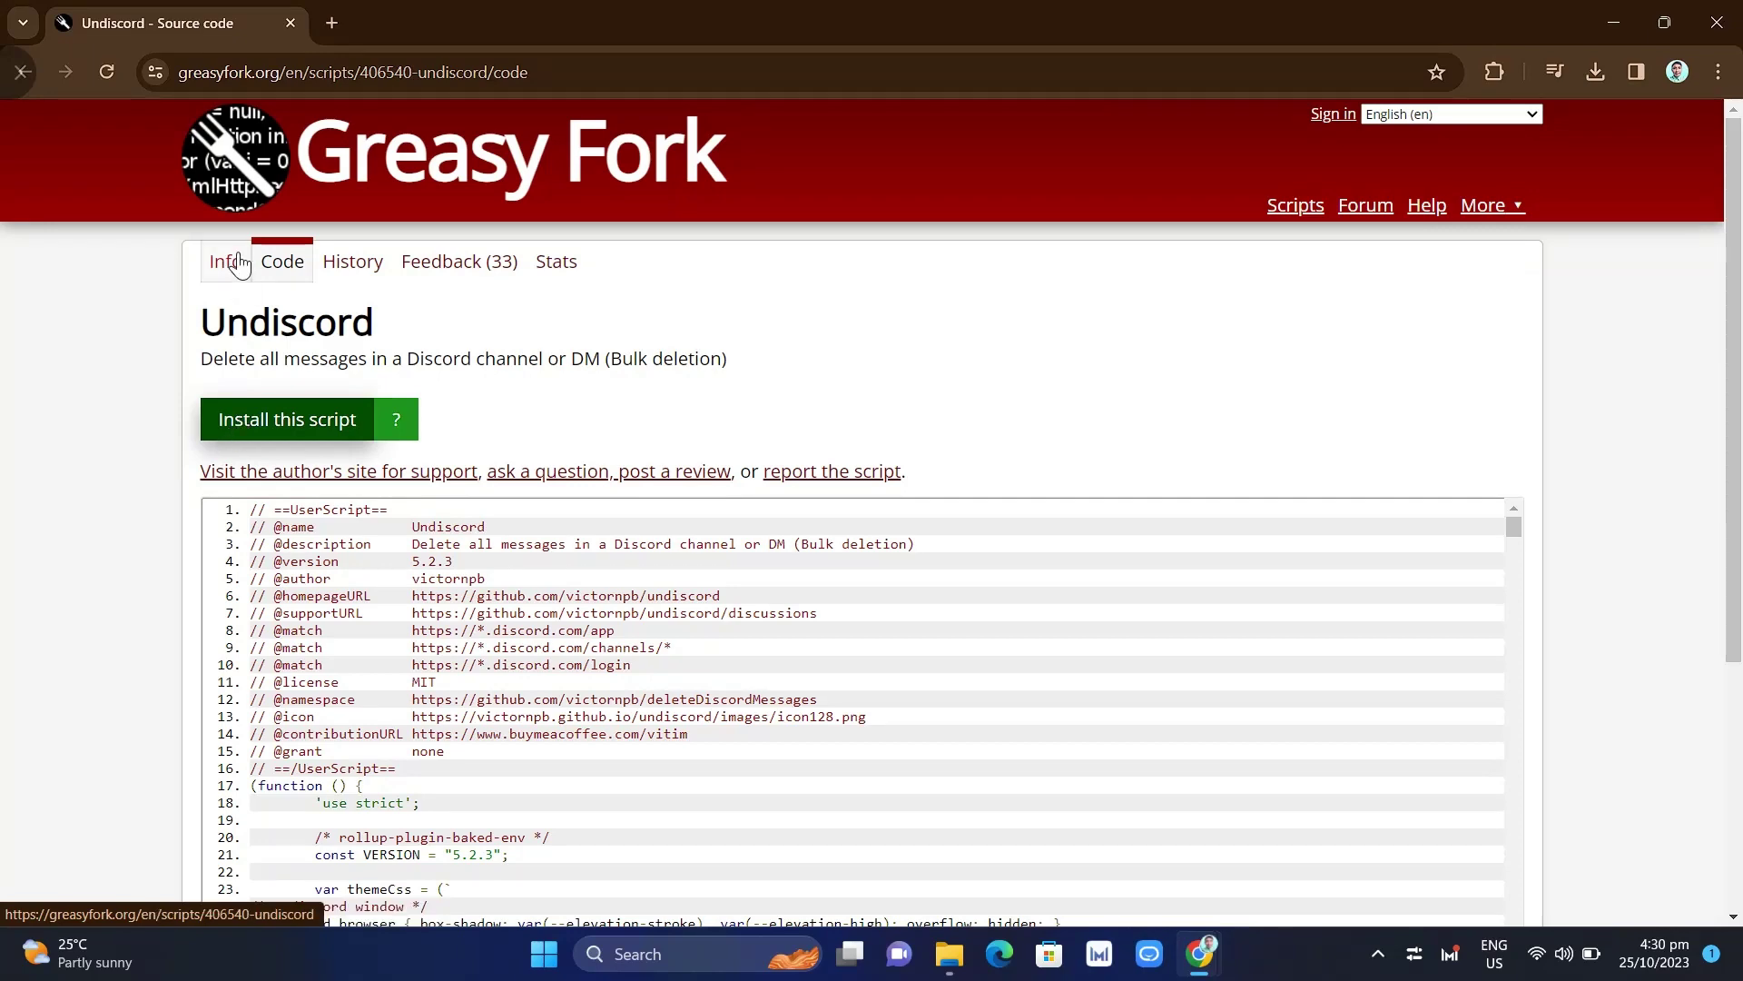
{"action": "key", "text": "alt+Left"}
Scroll through the undiscord README's usage instructions
{"action": "scroll", "coordinate": [710, 576], "scroll_direction": "down", "scroll_amount": 2}
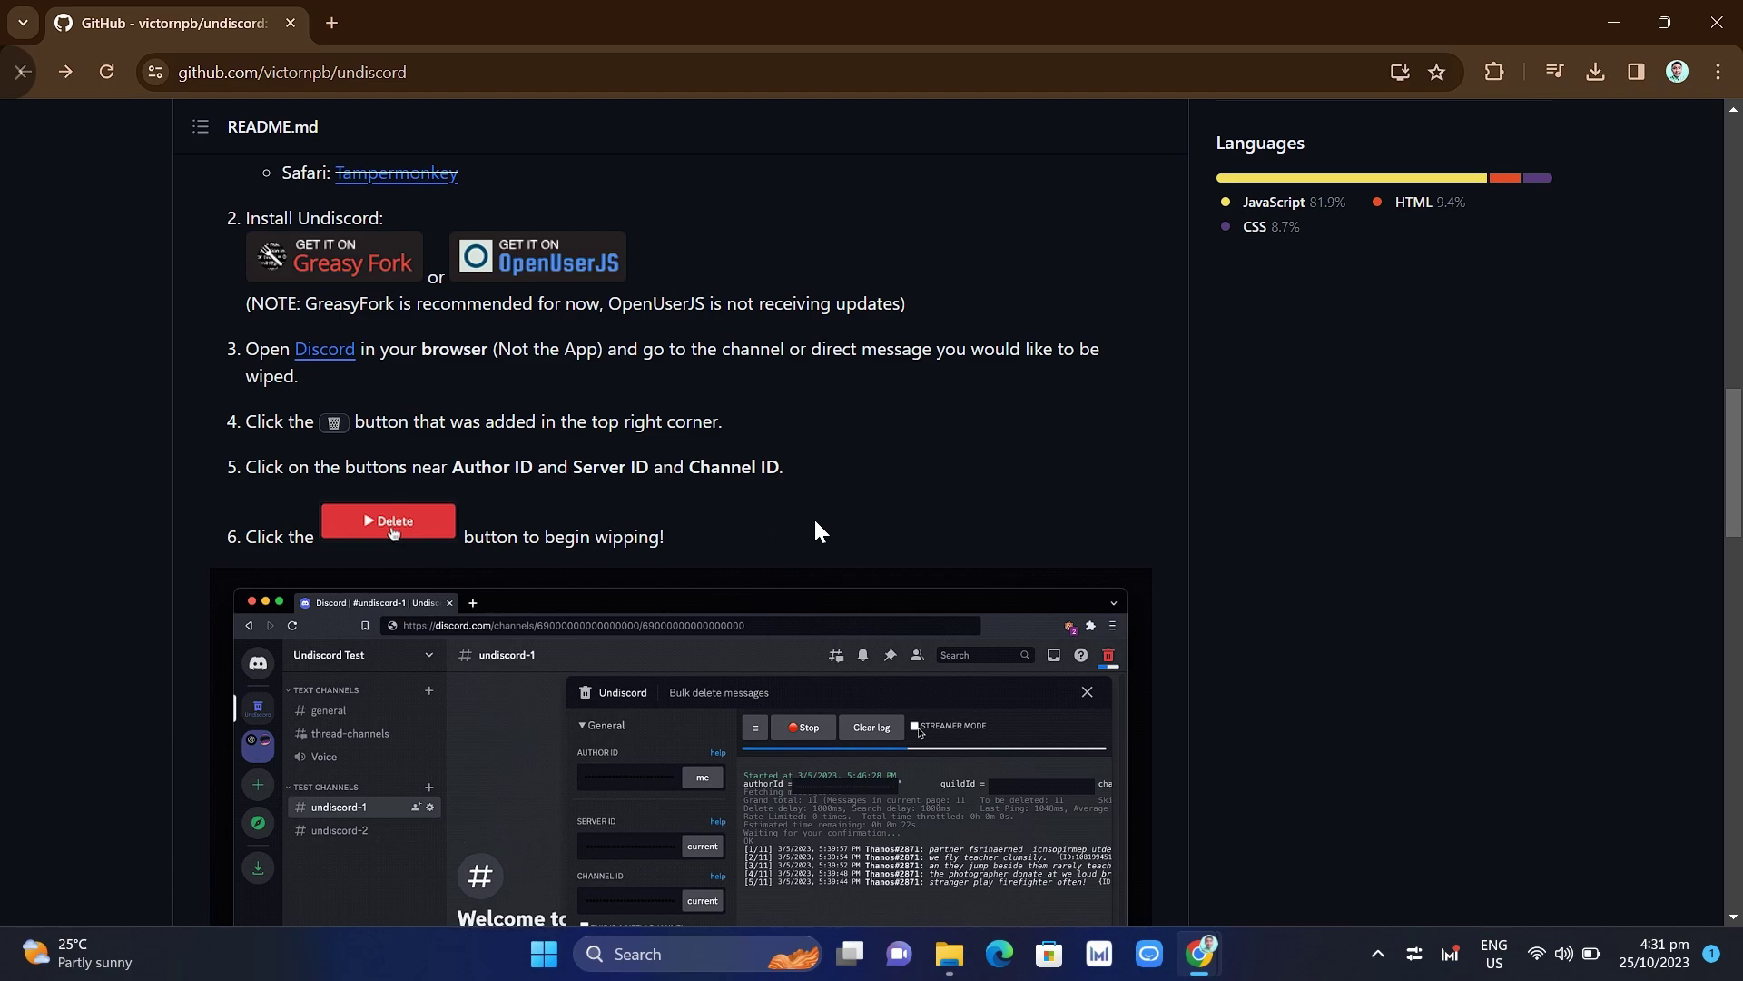
{"action": "scroll", "coordinate": [820, 531], "scroll_direction": "down", "scroll_amount": 2}
{"action": "scroll", "coordinate": [868, 520], "scroll_direction": "down", "scroll_amount": 2}
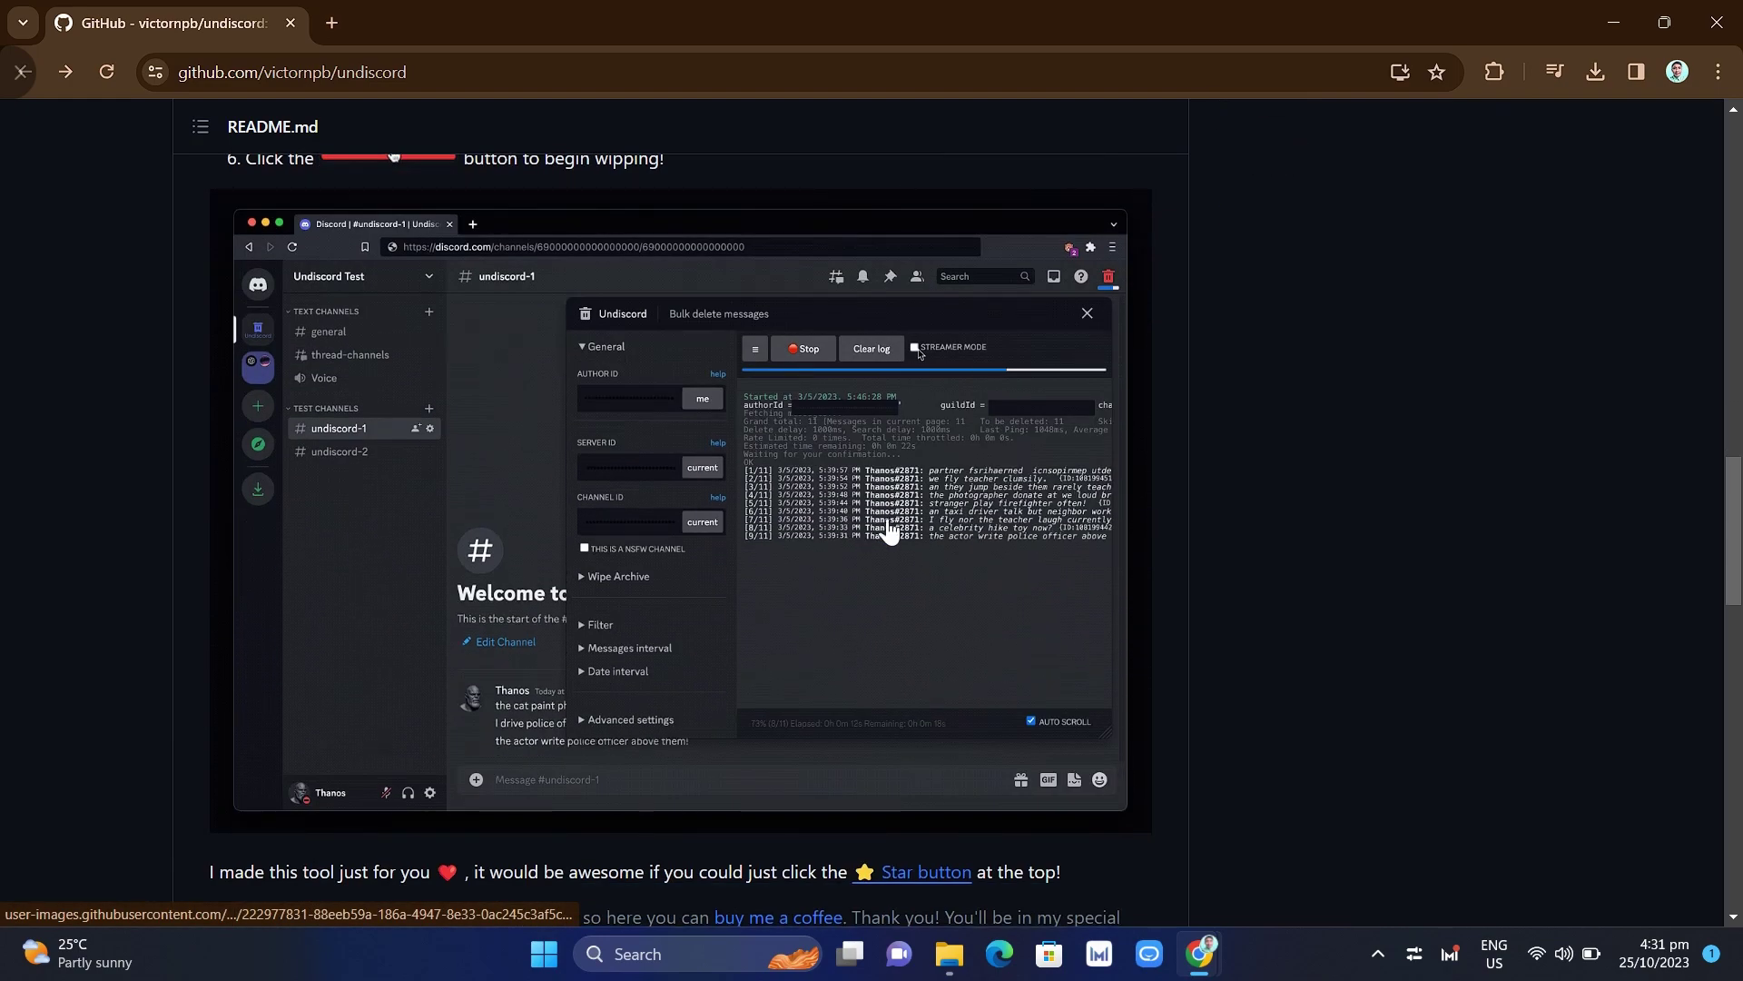
{"action": "scroll", "coordinate": [921, 732], "scroll_direction": "up", "scroll_amount": 2}
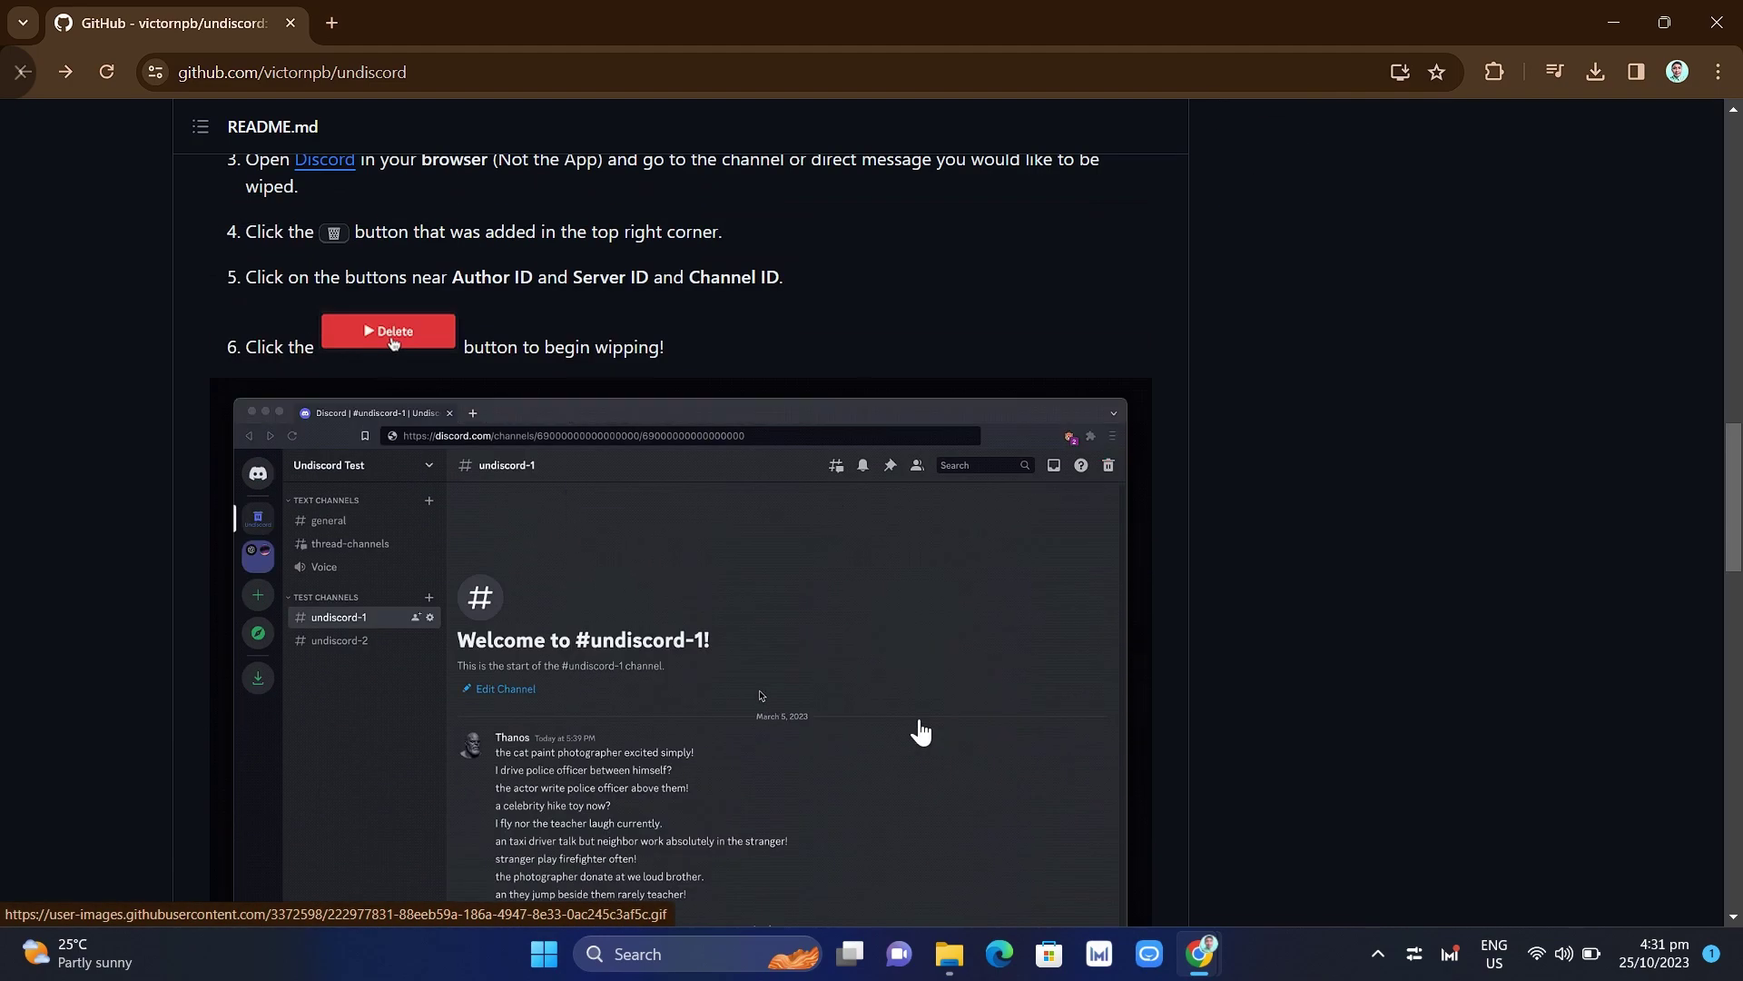
{"action": "scroll", "coordinate": [908, 721], "scroll_direction": "down", "scroll_amount": 2}
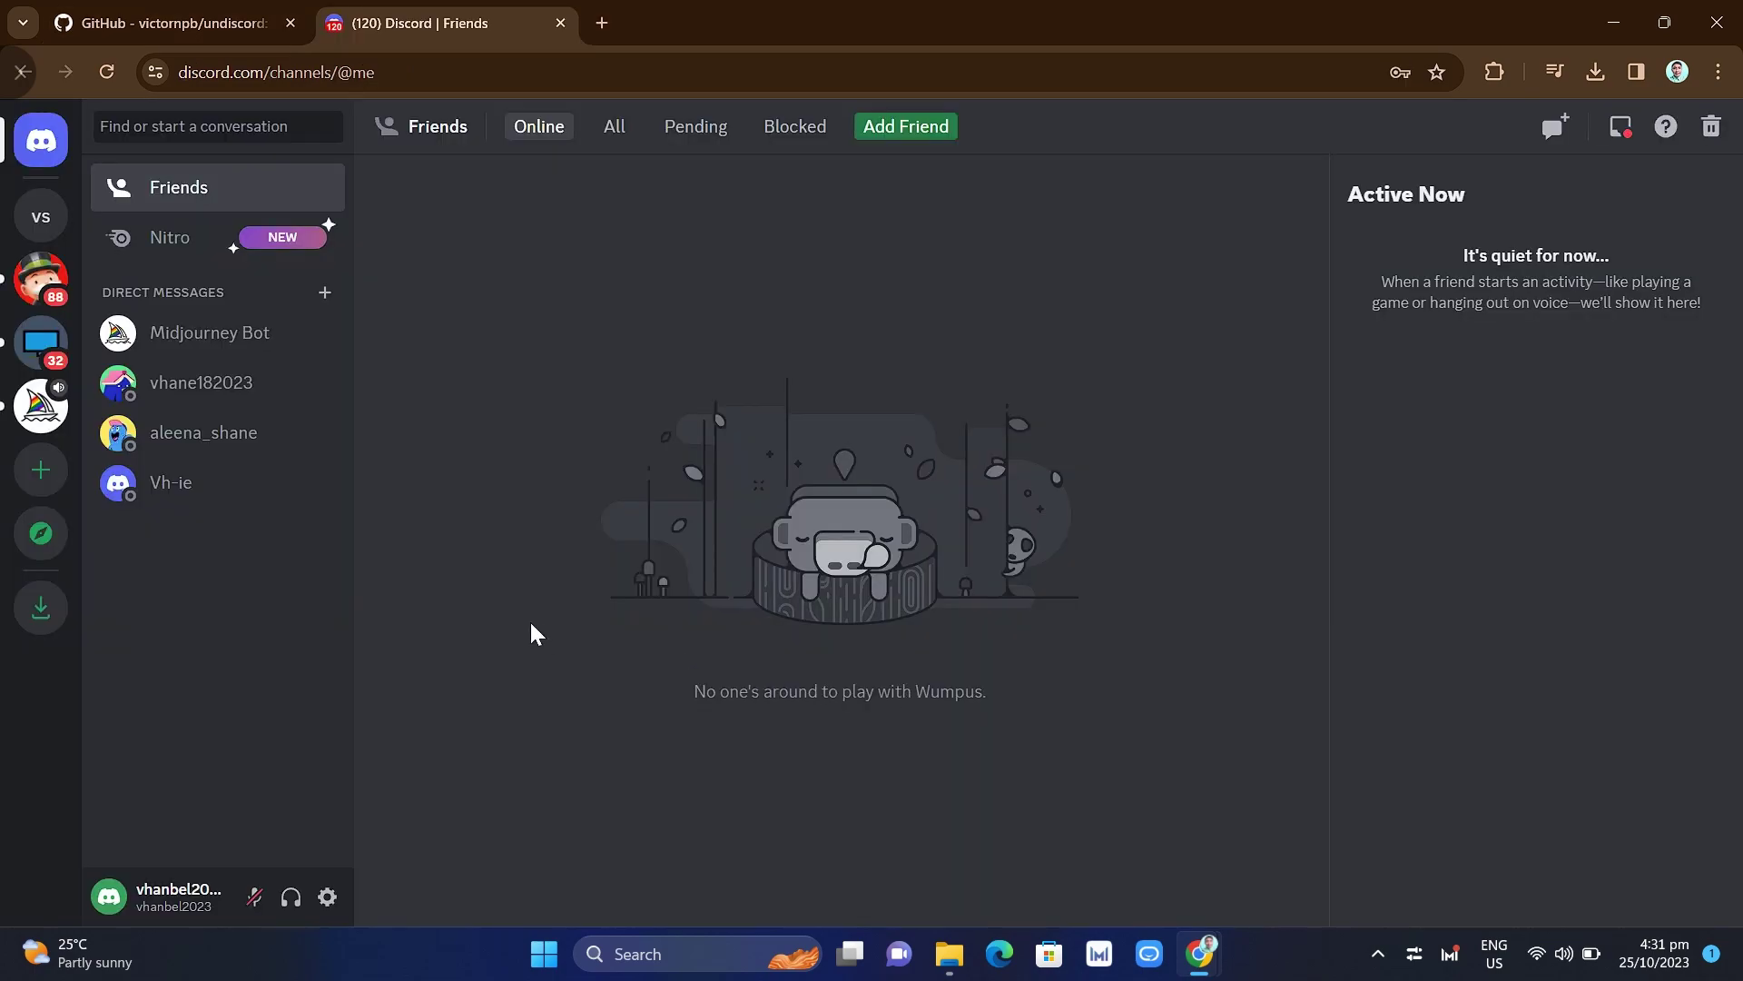
Open the VS server's #general channel and launch the Undiscord bulk-delete panel
{"action": "left_click", "coordinate": [45, 225]}
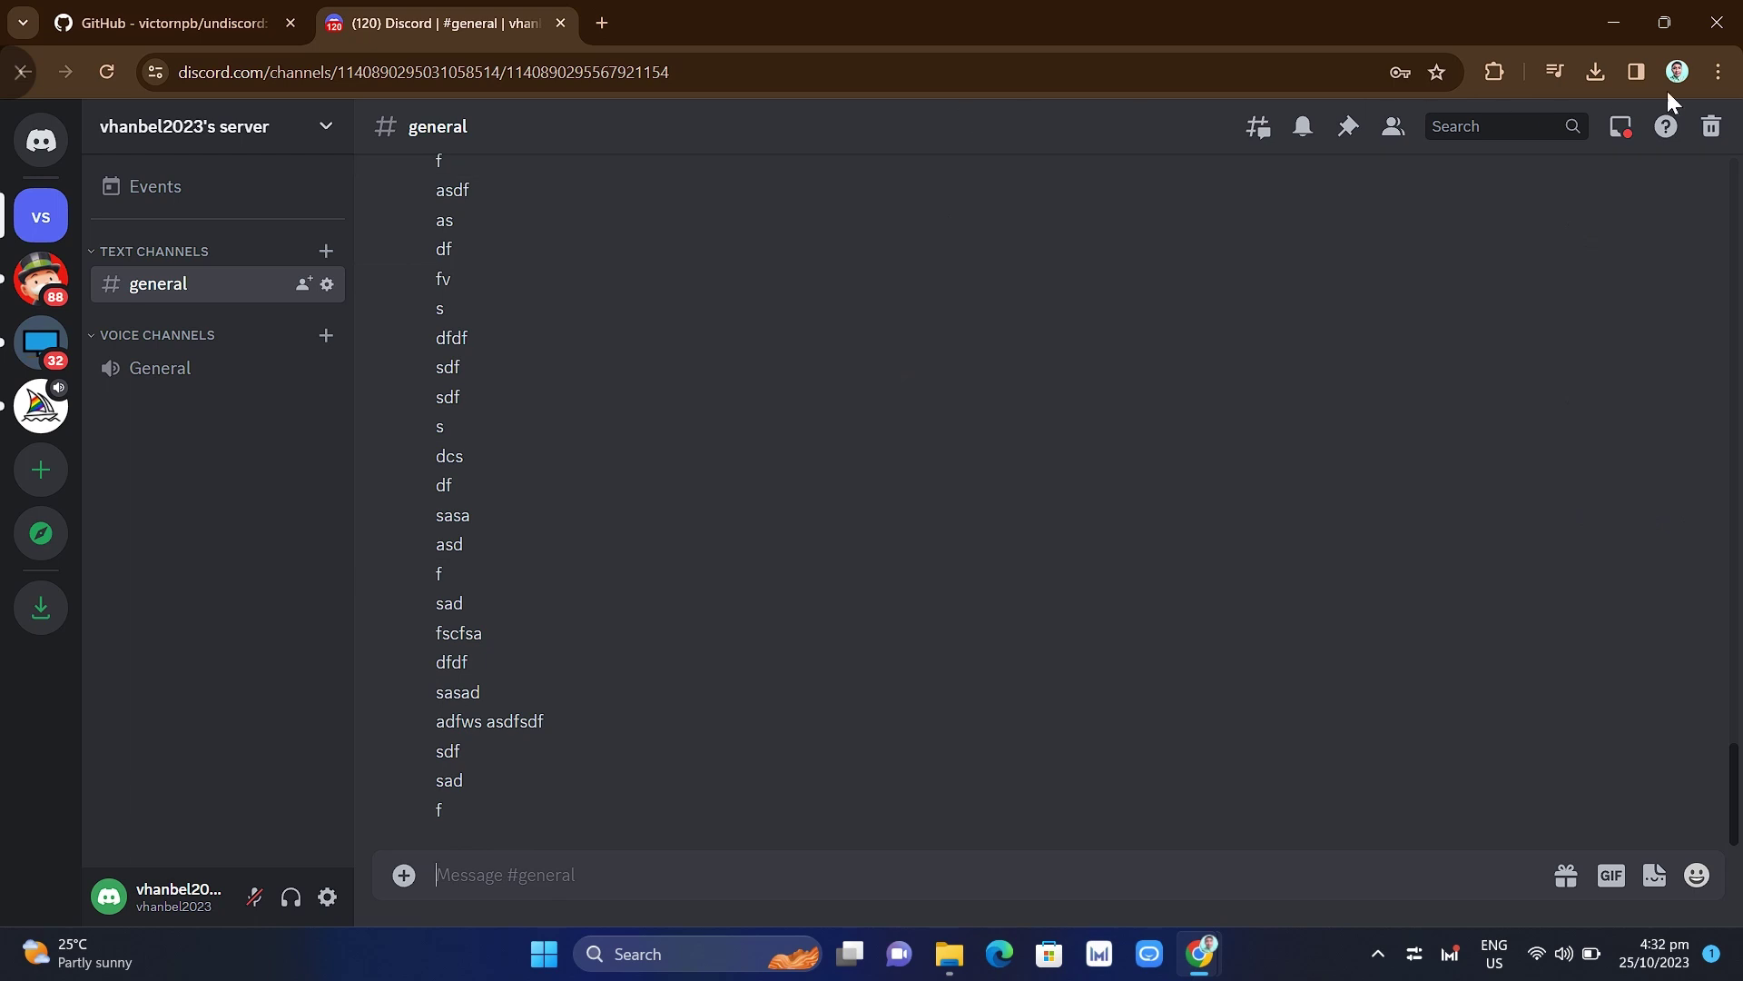
{"action": "left_click", "coordinate": [1713, 136]}
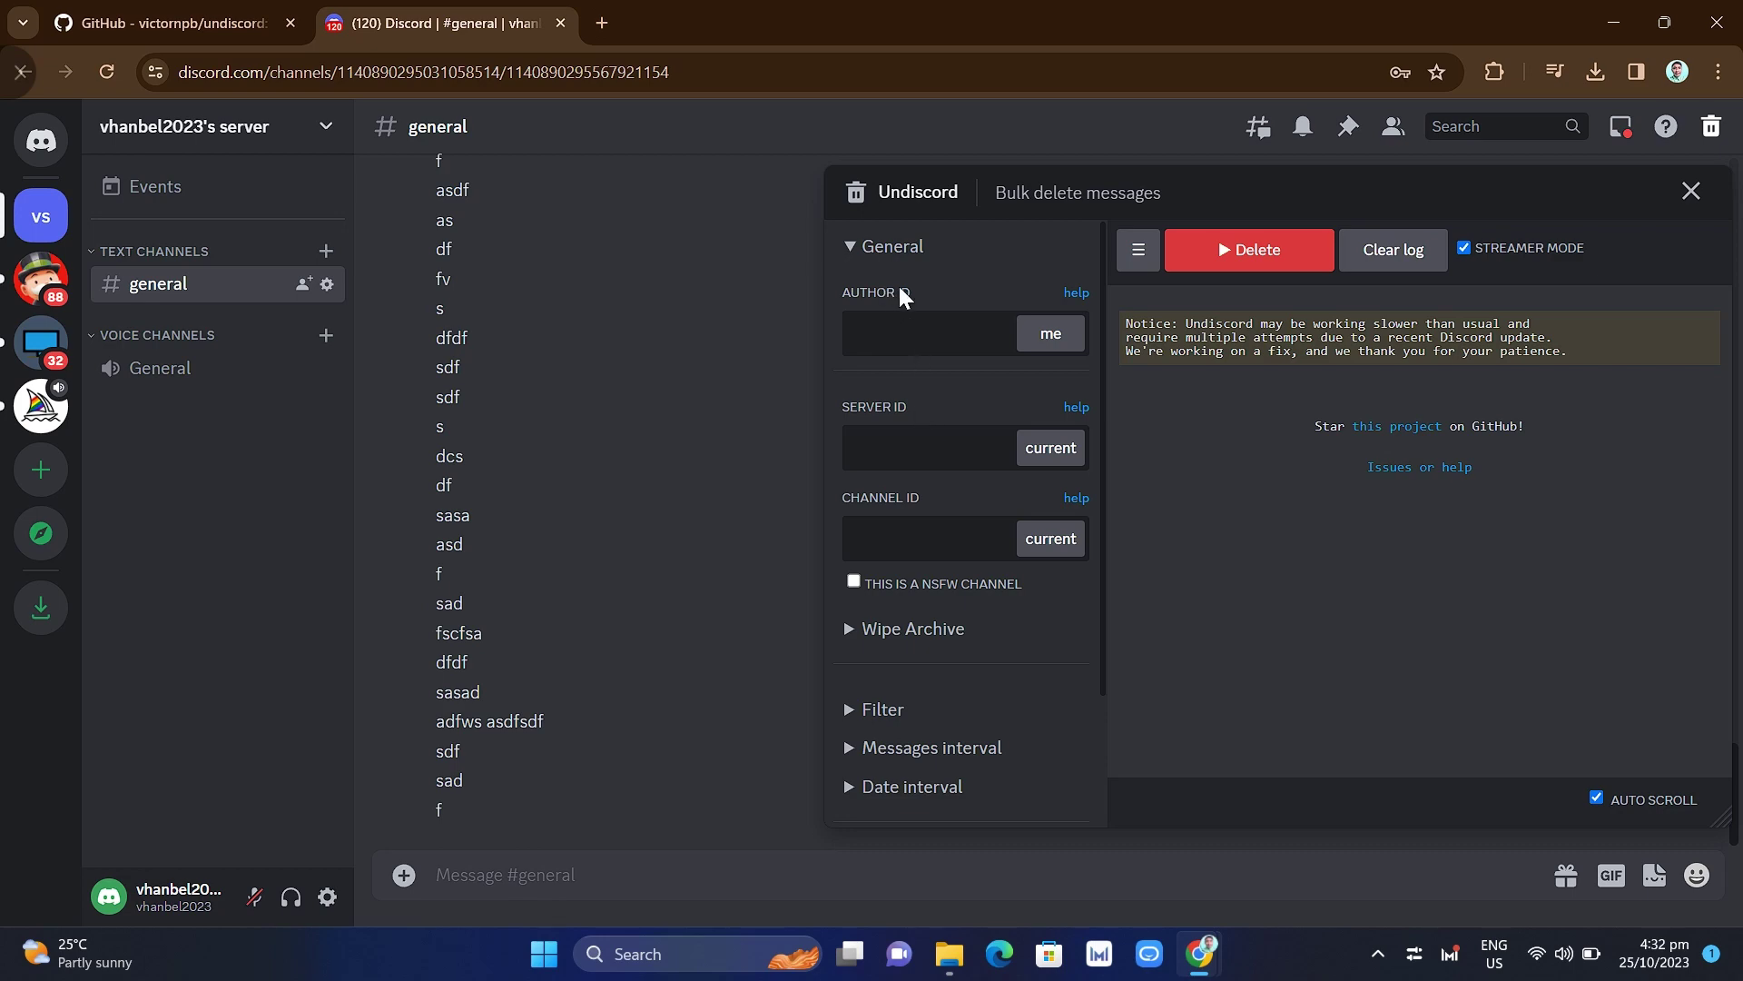
Check a message author's Copy User ID option, then fill Author ID using 'me'
{"action": "scroll", "coordinate": [526, 349], "scroll_direction": "up", "scroll_amount": 15}
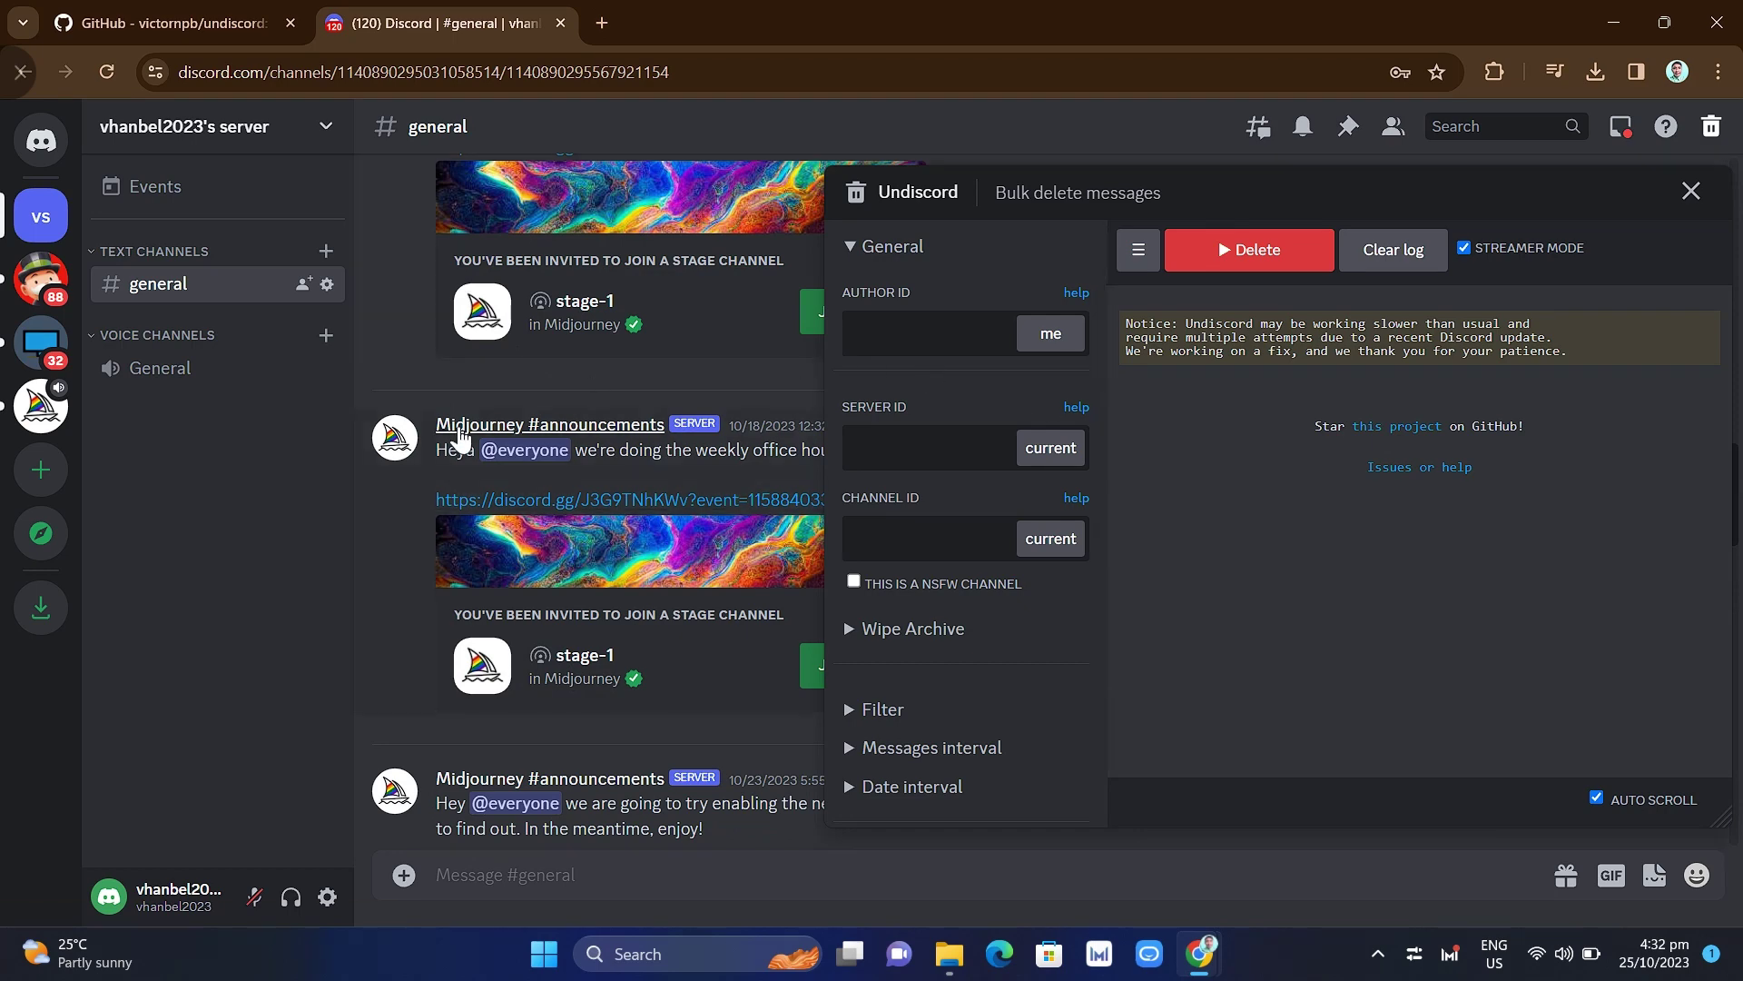
{"action": "scroll", "coordinate": [656, 441], "scroll_direction": "down", "scroll_amount": 2}
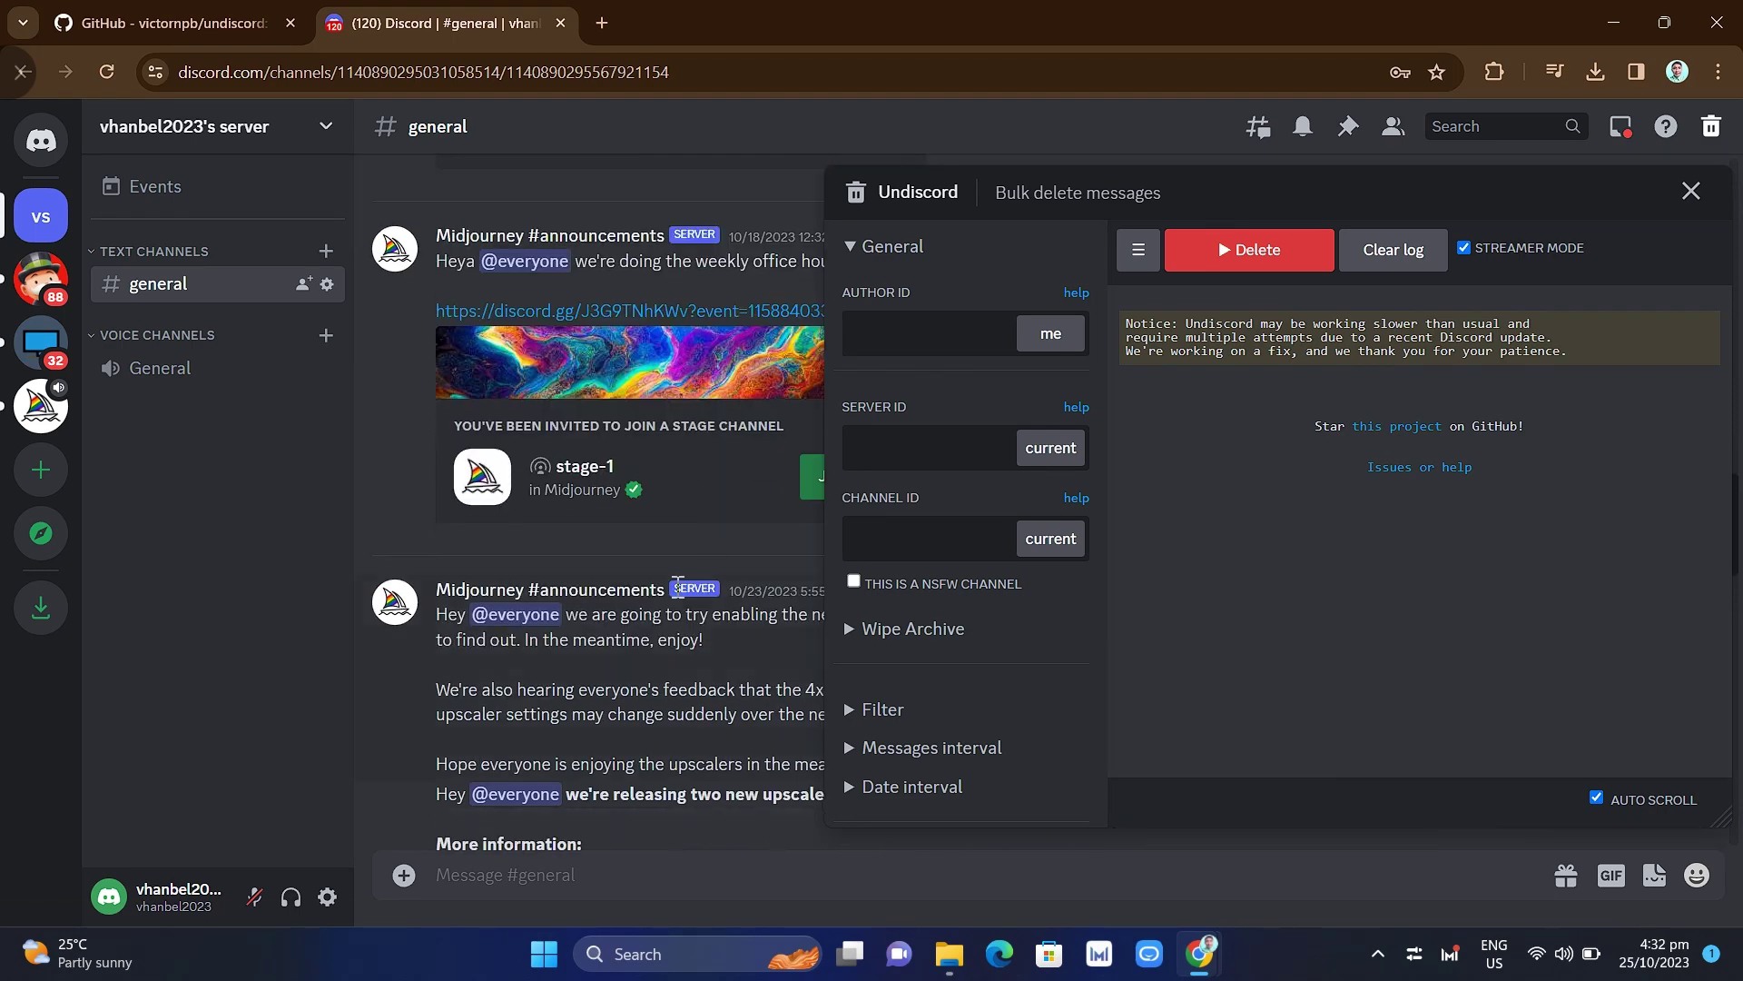
{"action": "right_click", "coordinate": [610, 598]}
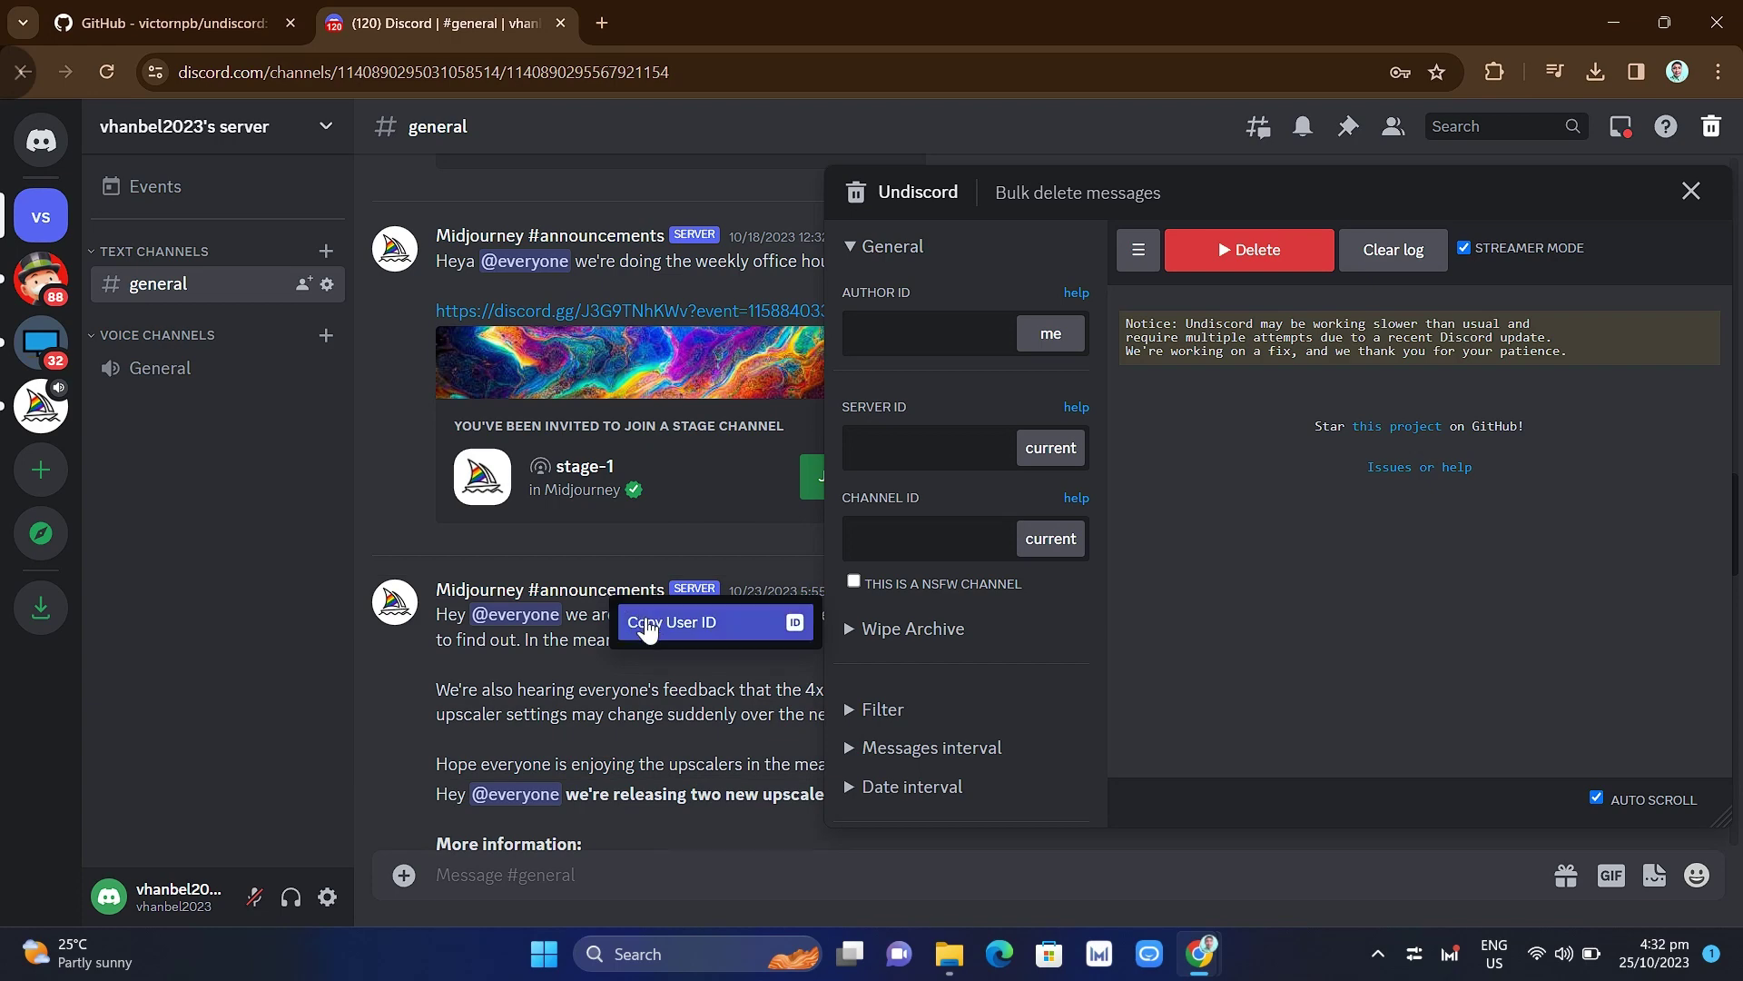
{"action": "scroll", "coordinate": [558, 679], "scroll_direction": "down", "scroll_amount": 10}
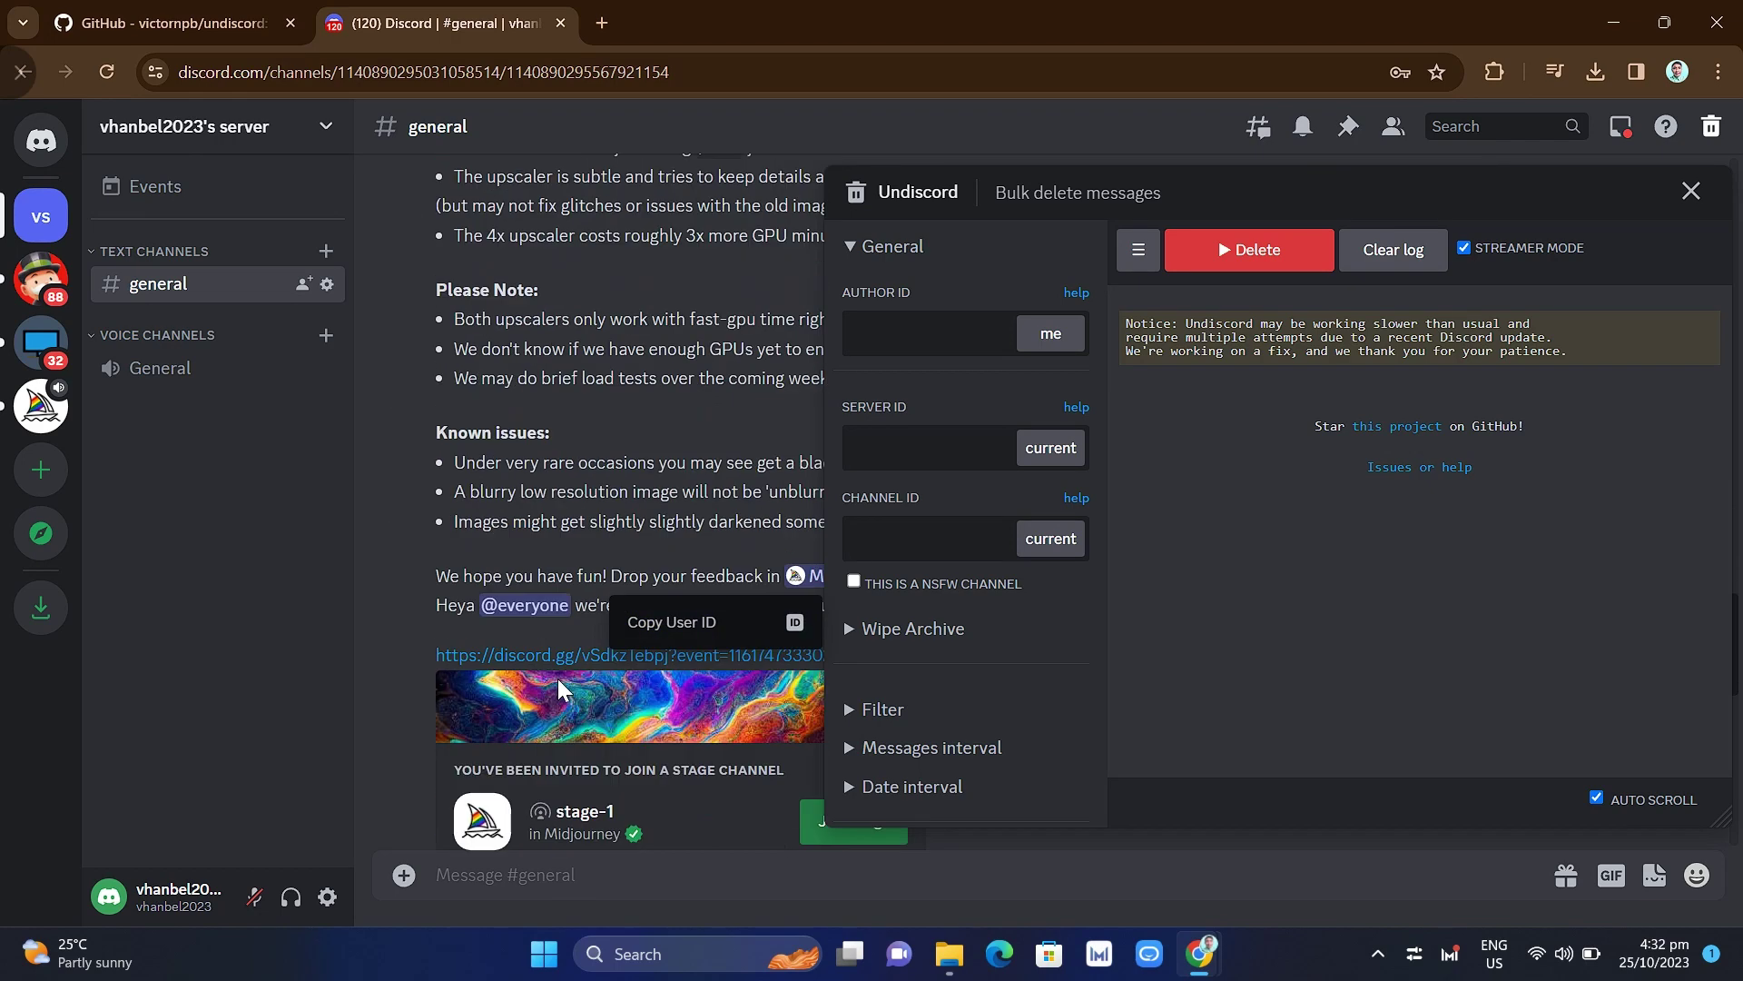
{"action": "scroll", "coordinate": [672, 569], "scroll_direction": "up", "scroll_amount": 12}
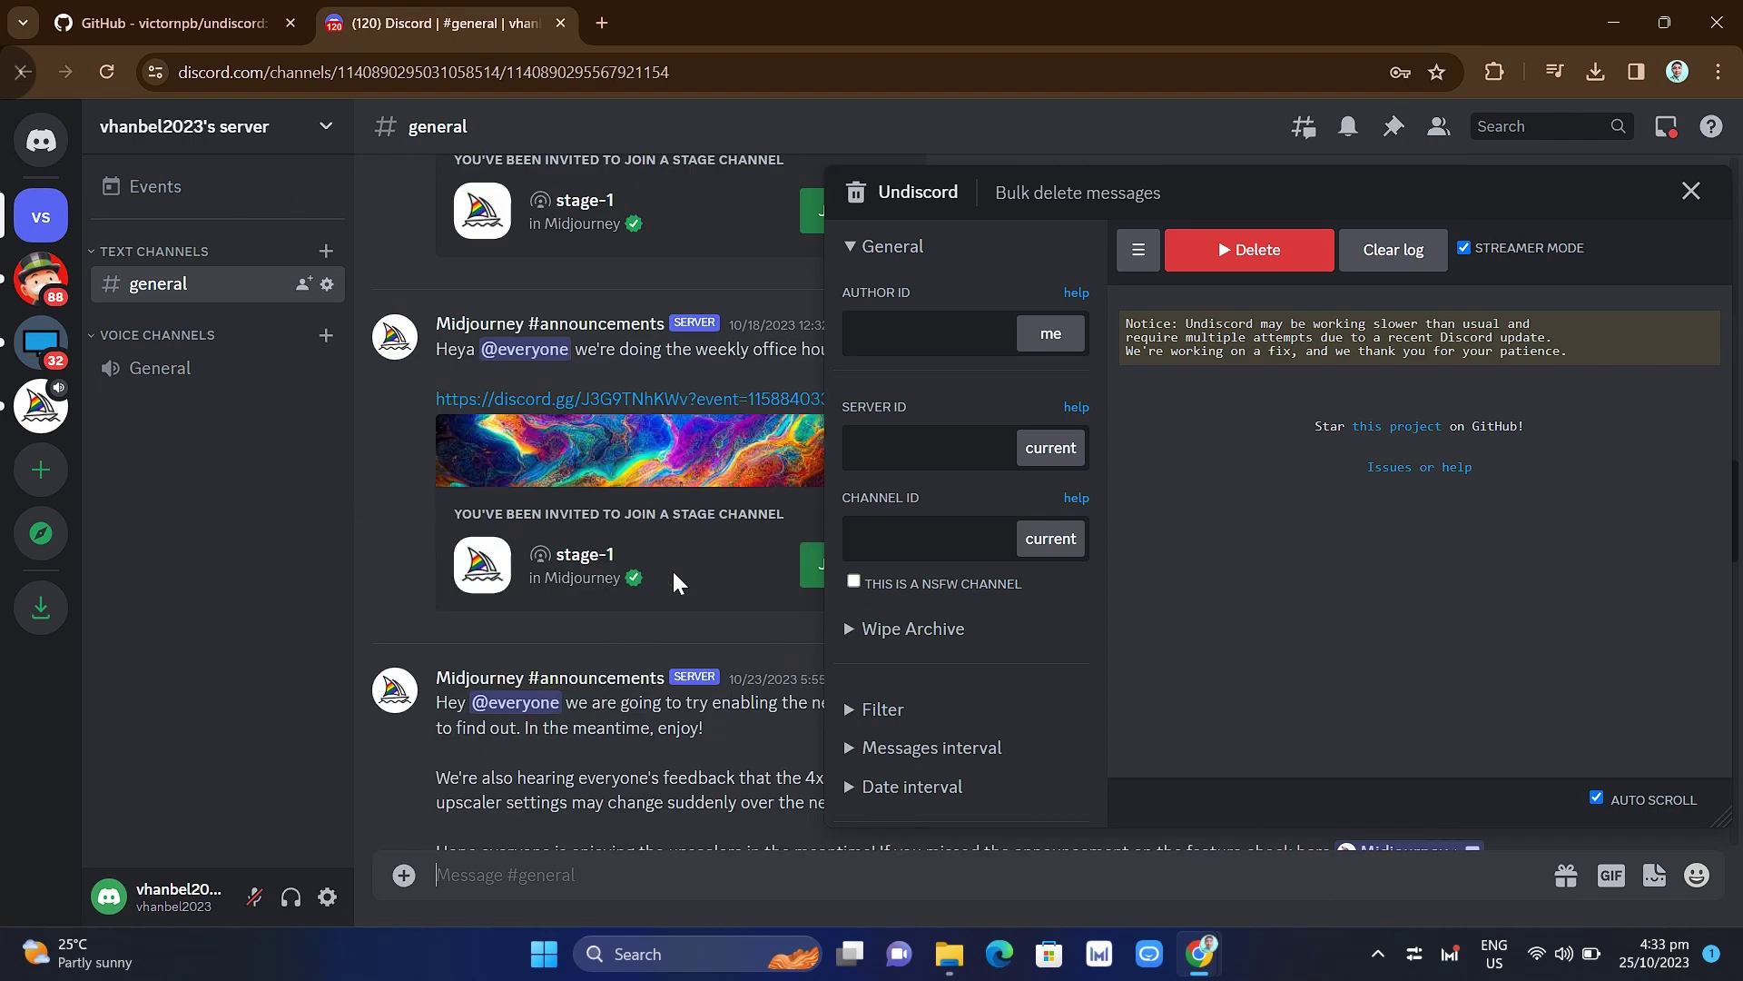
{"action": "left_click", "coordinate": [1050, 333]}
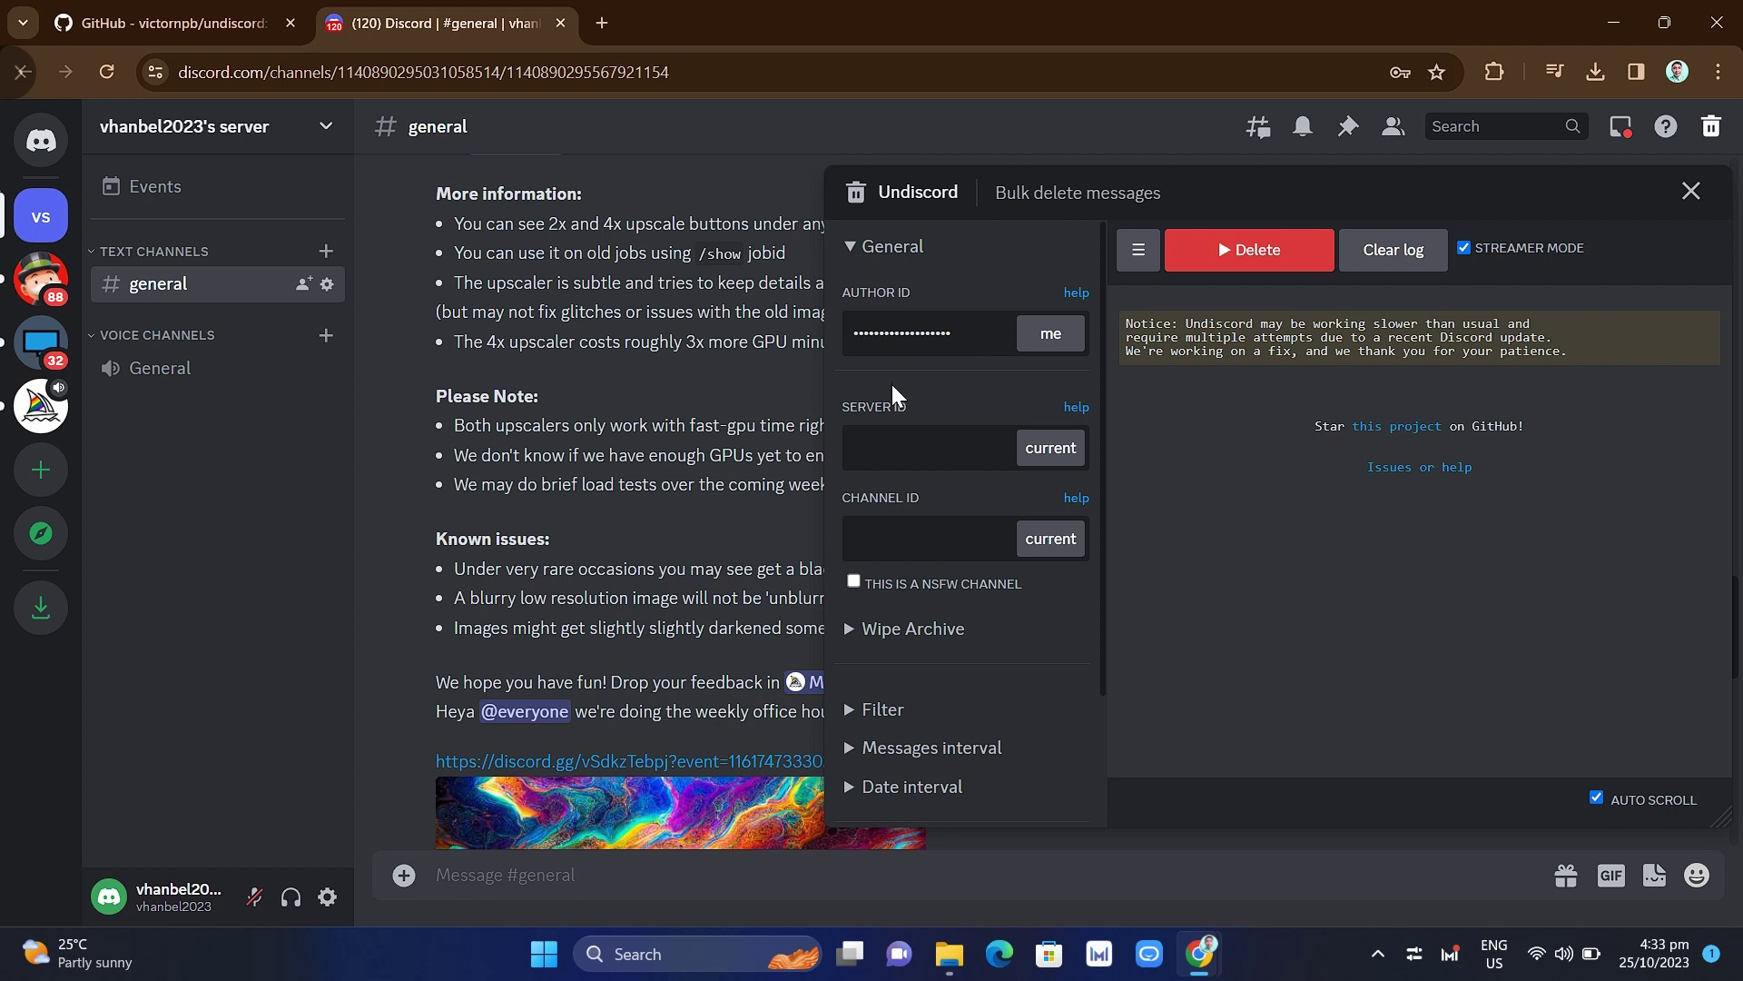
{"action": "scroll", "coordinate": [892, 384], "scroll_direction": "down", "scroll_amount": 2}
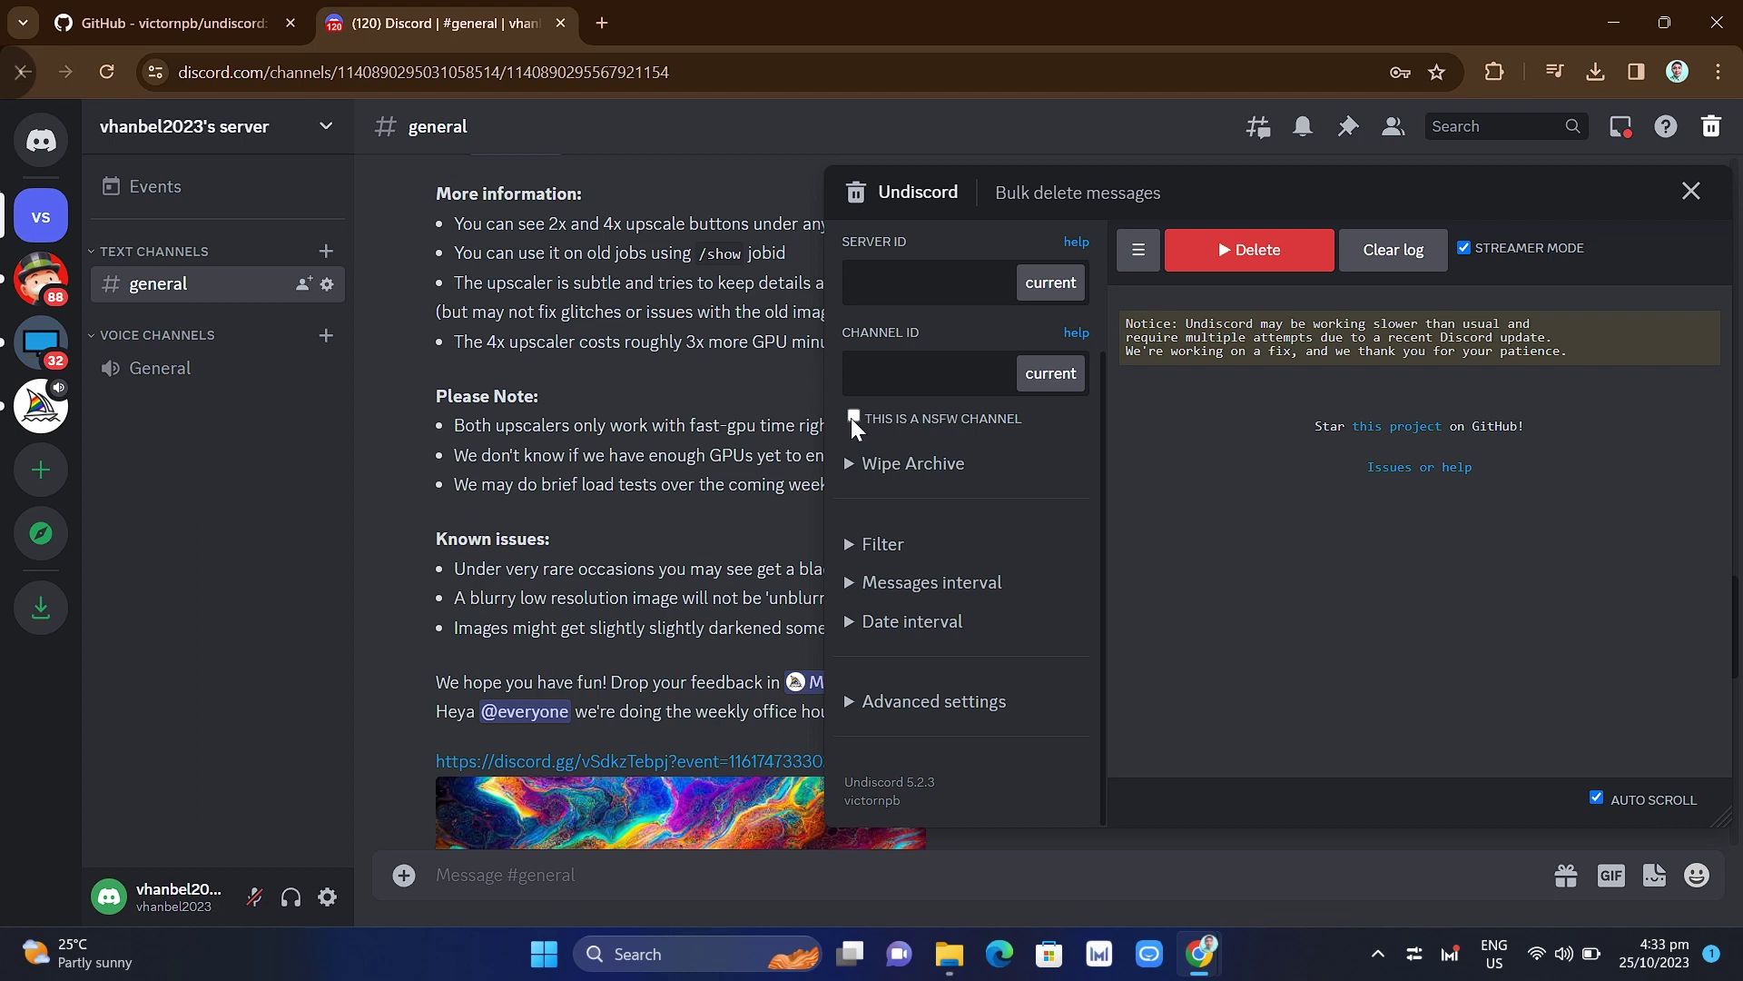
Expand Undiscord's Wipe Archive and Filter sections and inspect the text and regex fields
{"action": "left_click", "coordinate": [849, 464]}
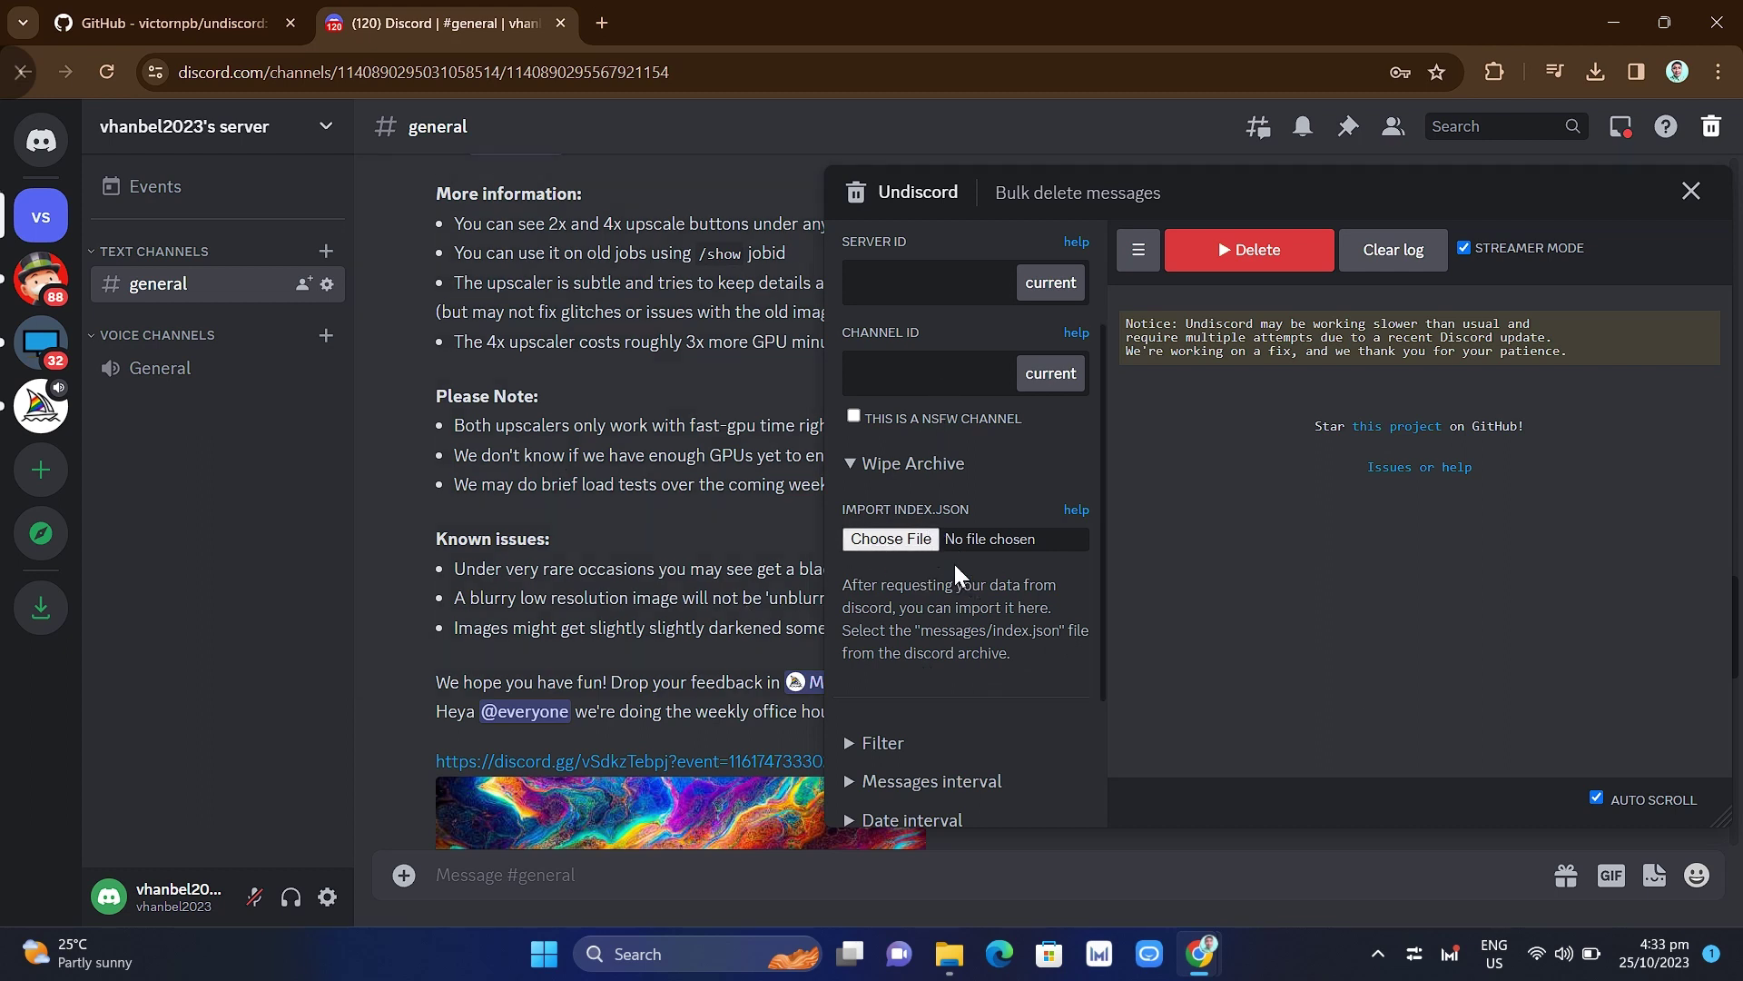
{"action": "scroll", "coordinate": [955, 563], "scroll_direction": "down", "scroll_amount": 3}
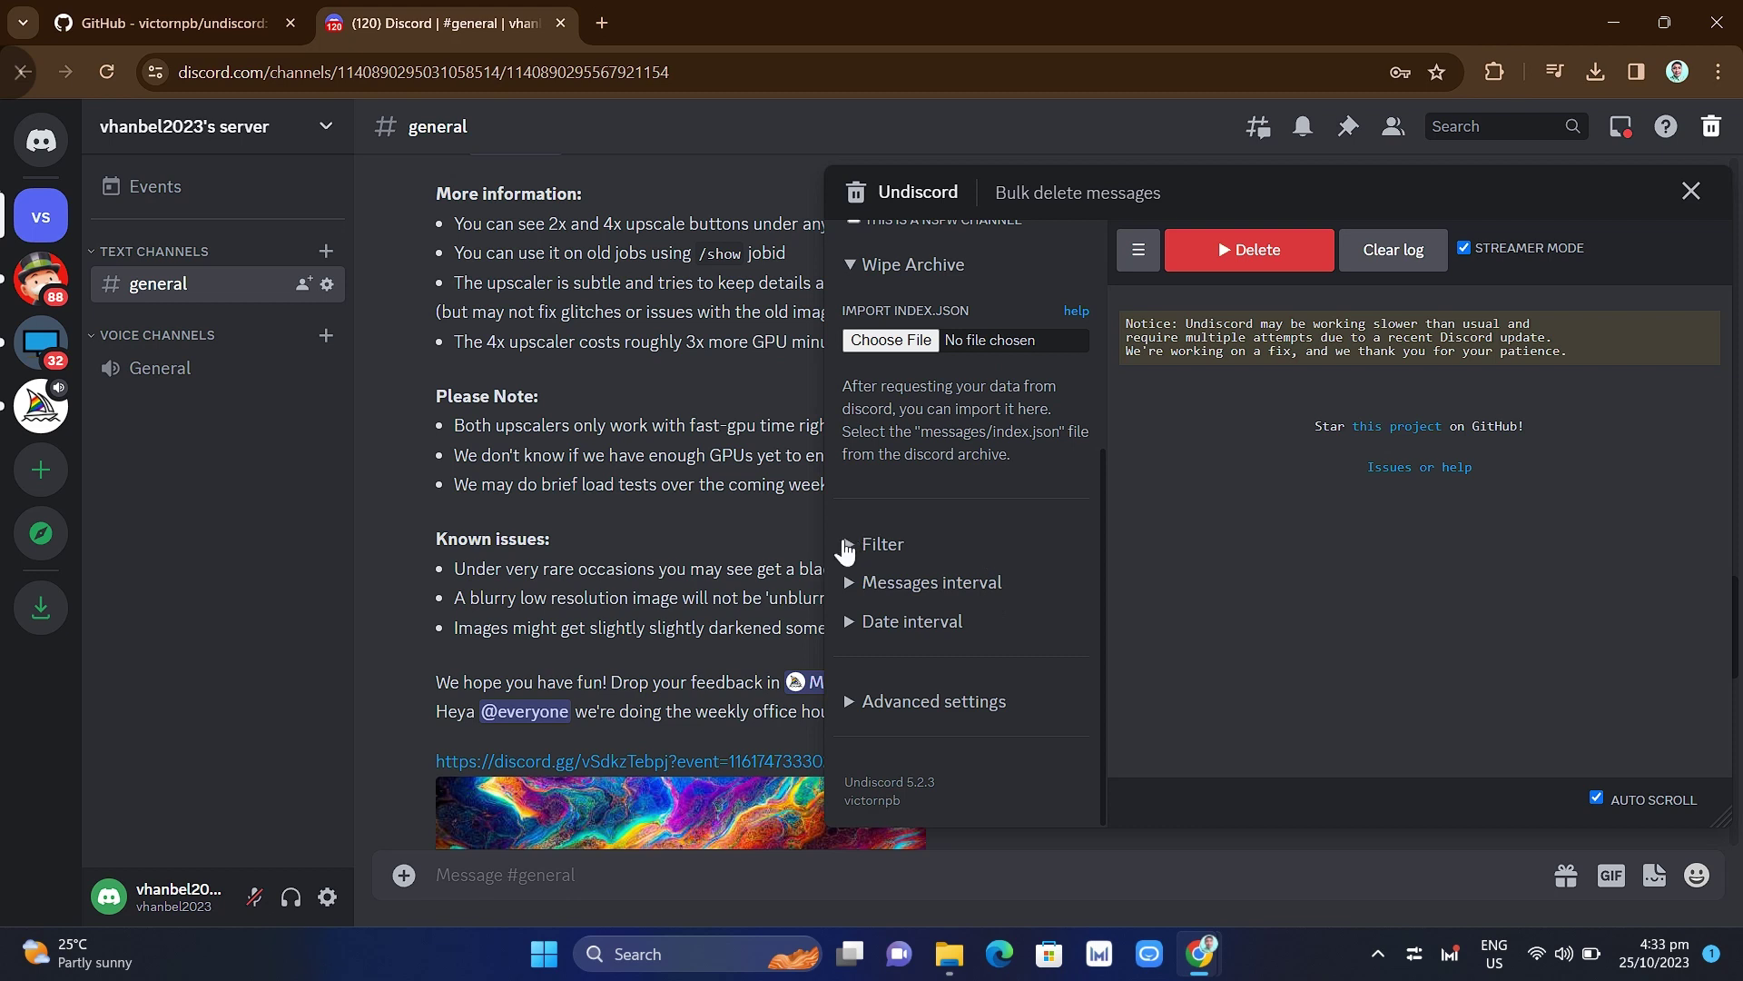
{"action": "left_click", "coordinate": [845, 544]}
{"action": "scroll", "coordinate": [984, 563], "scroll_direction": "down", "scroll_amount": 2}
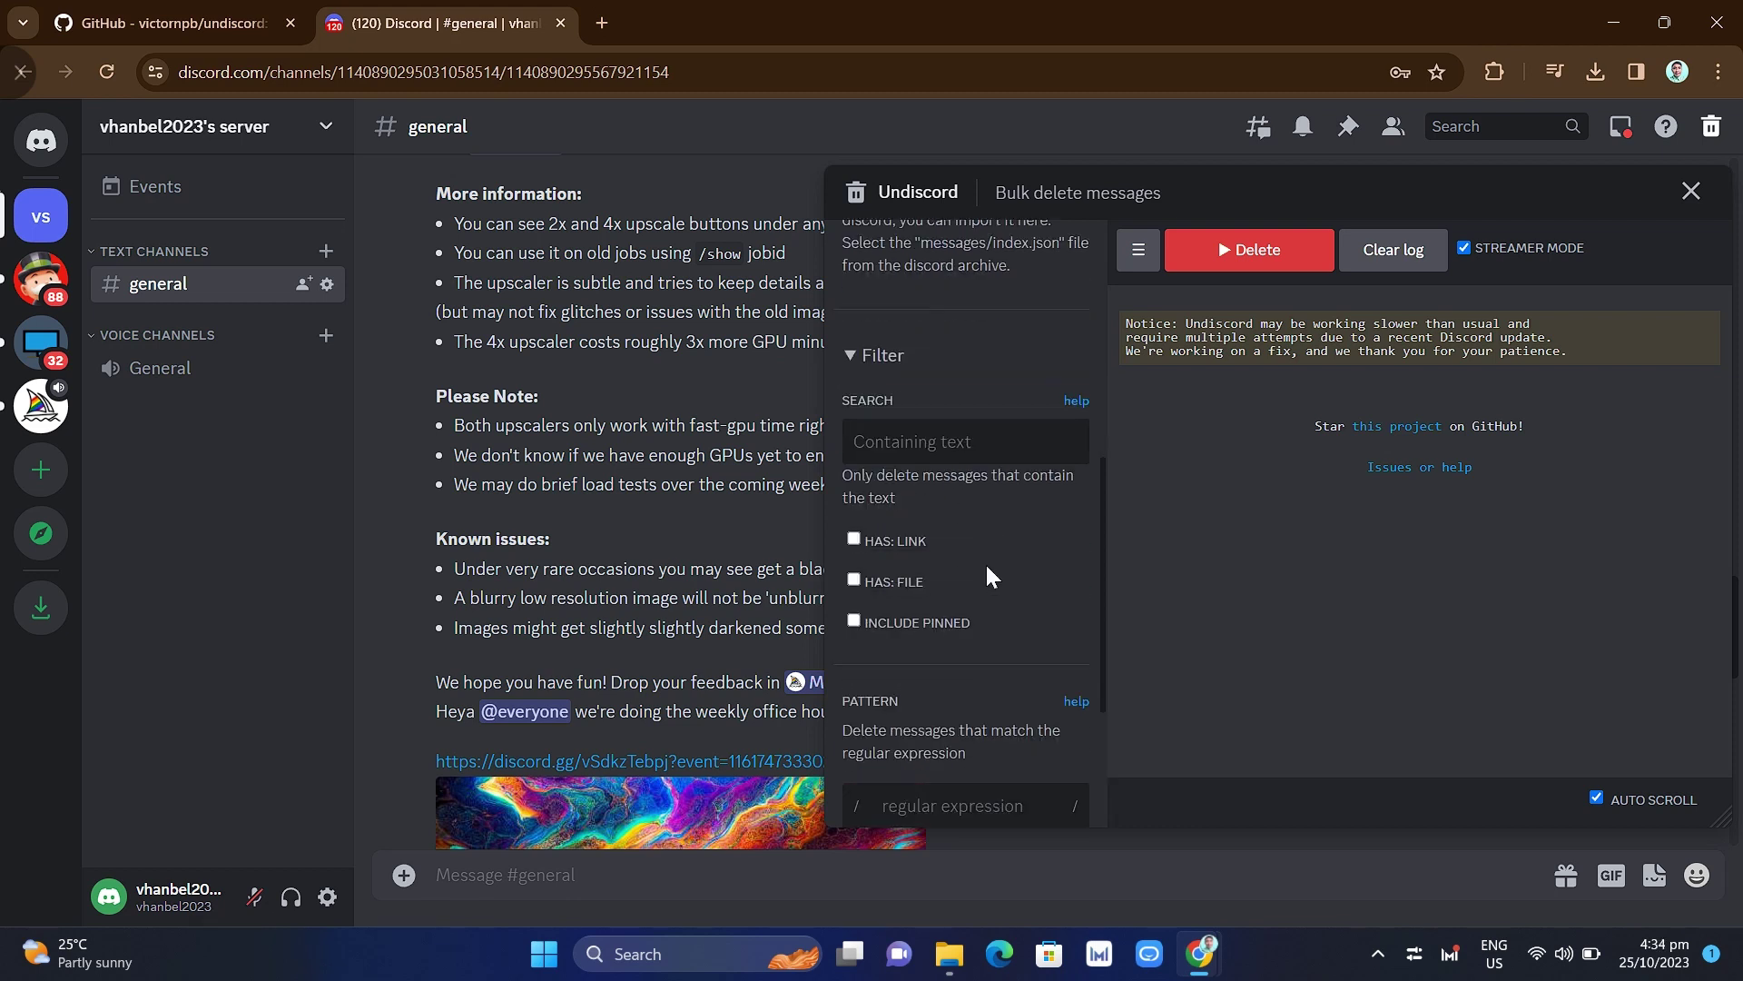
{"action": "left_click", "coordinate": [923, 453]}
{"action": "scroll", "coordinate": [945, 581], "scroll_direction": "down", "scroll_amount": 2}
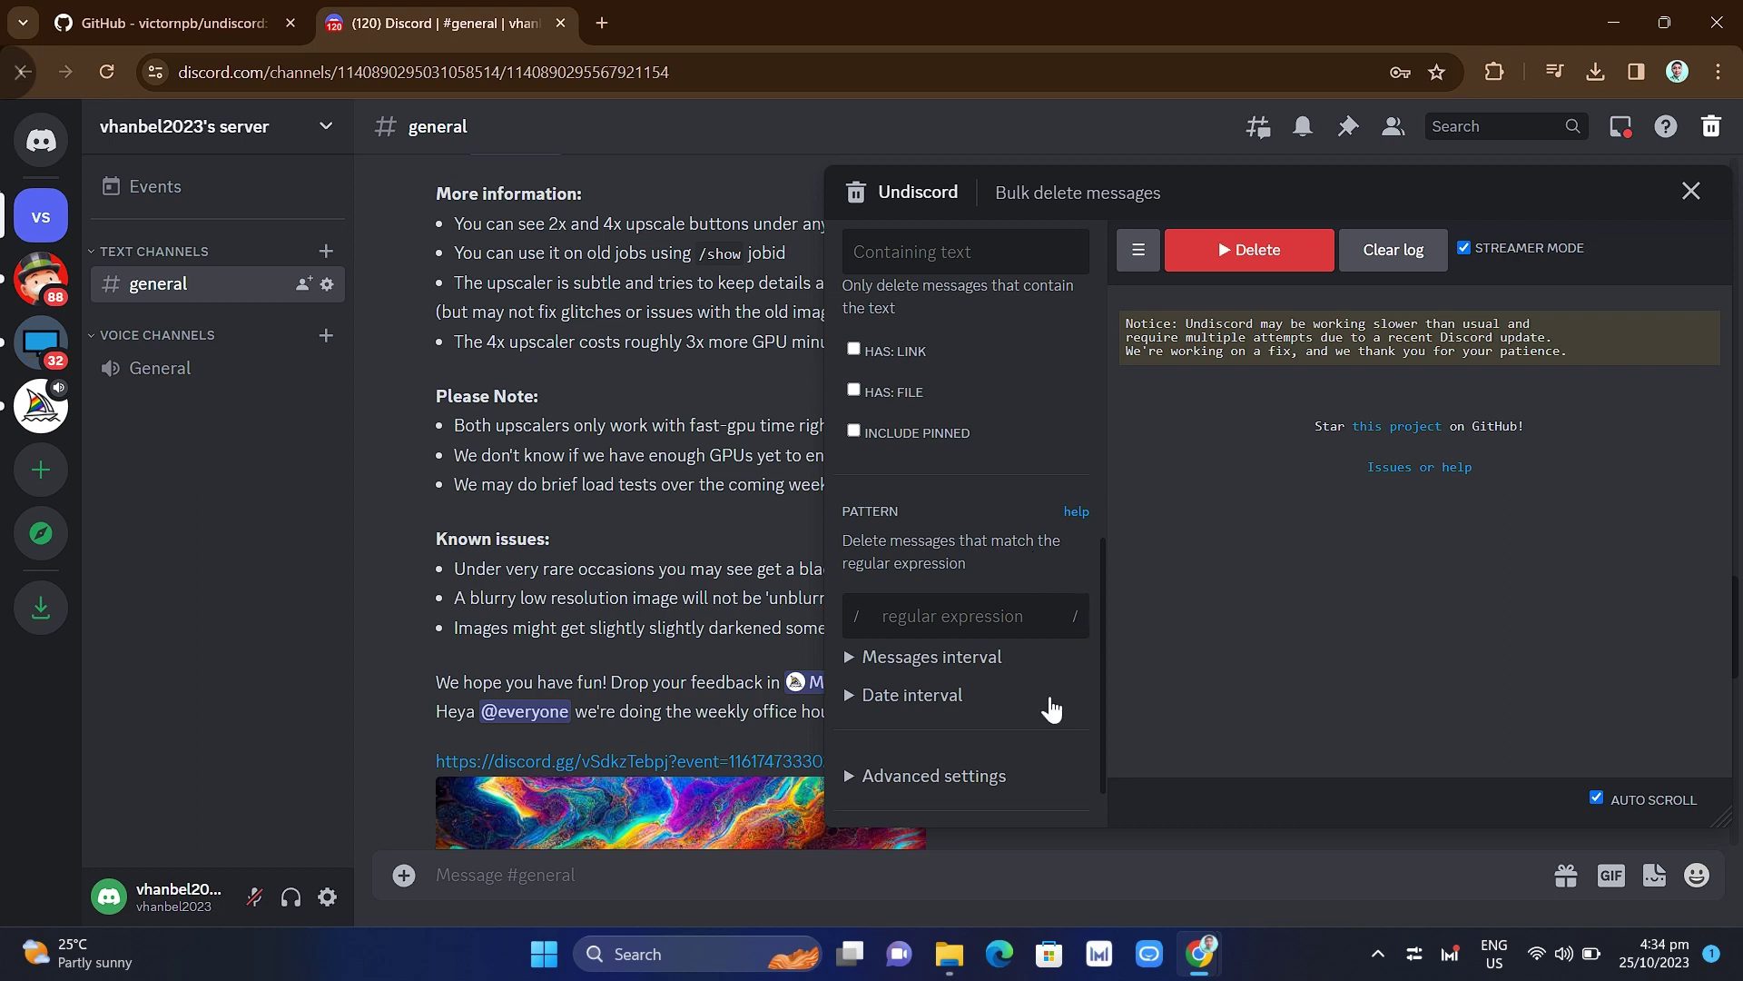
{"action": "scroll", "coordinate": [1052, 708], "scroll_direction": "down", "scroll_amount": 1}
{"action": "left_click", "coordinate": [992, 526]}
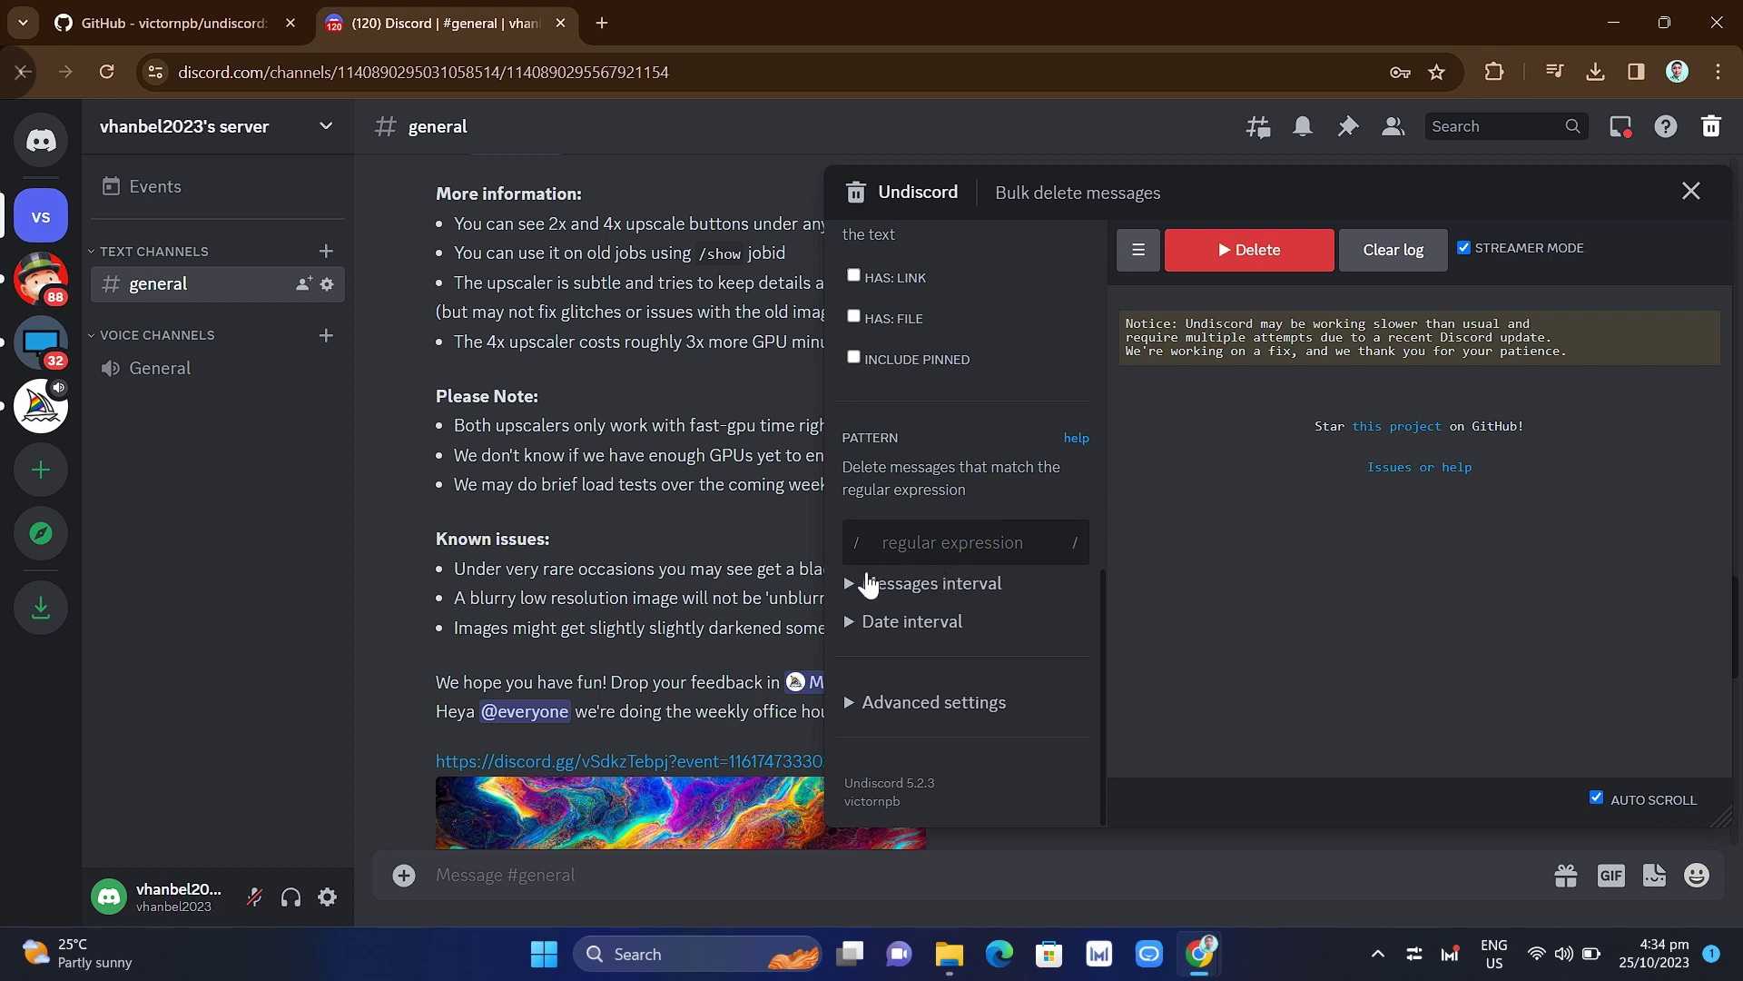
Expand the Messages interval options in the Undiscord panel
{"action": "left_click", "coordinate": [870, 584]}
{"action": "scroll", "coordinate": [964, 589], "scroll_direction": "down", "scroll_amount": 2}
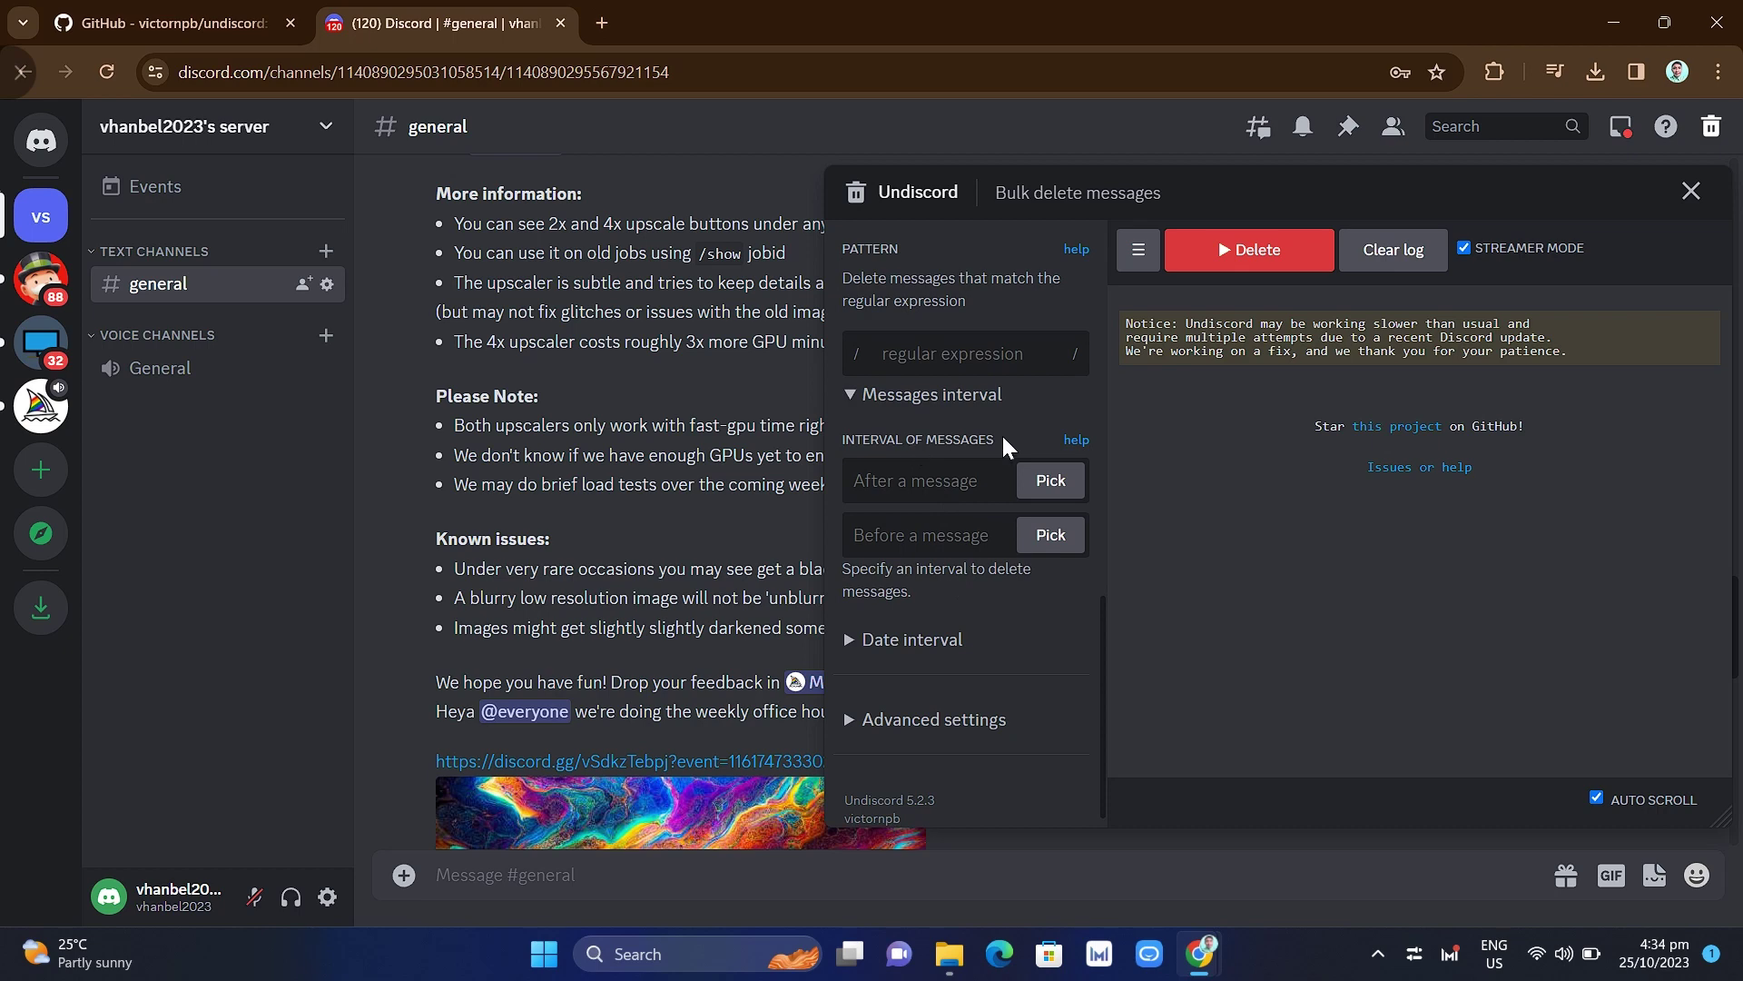
{"action": "scroll", "coordinate": [509, 612], "scroll_direction": "down", "scroll_amount": 10}
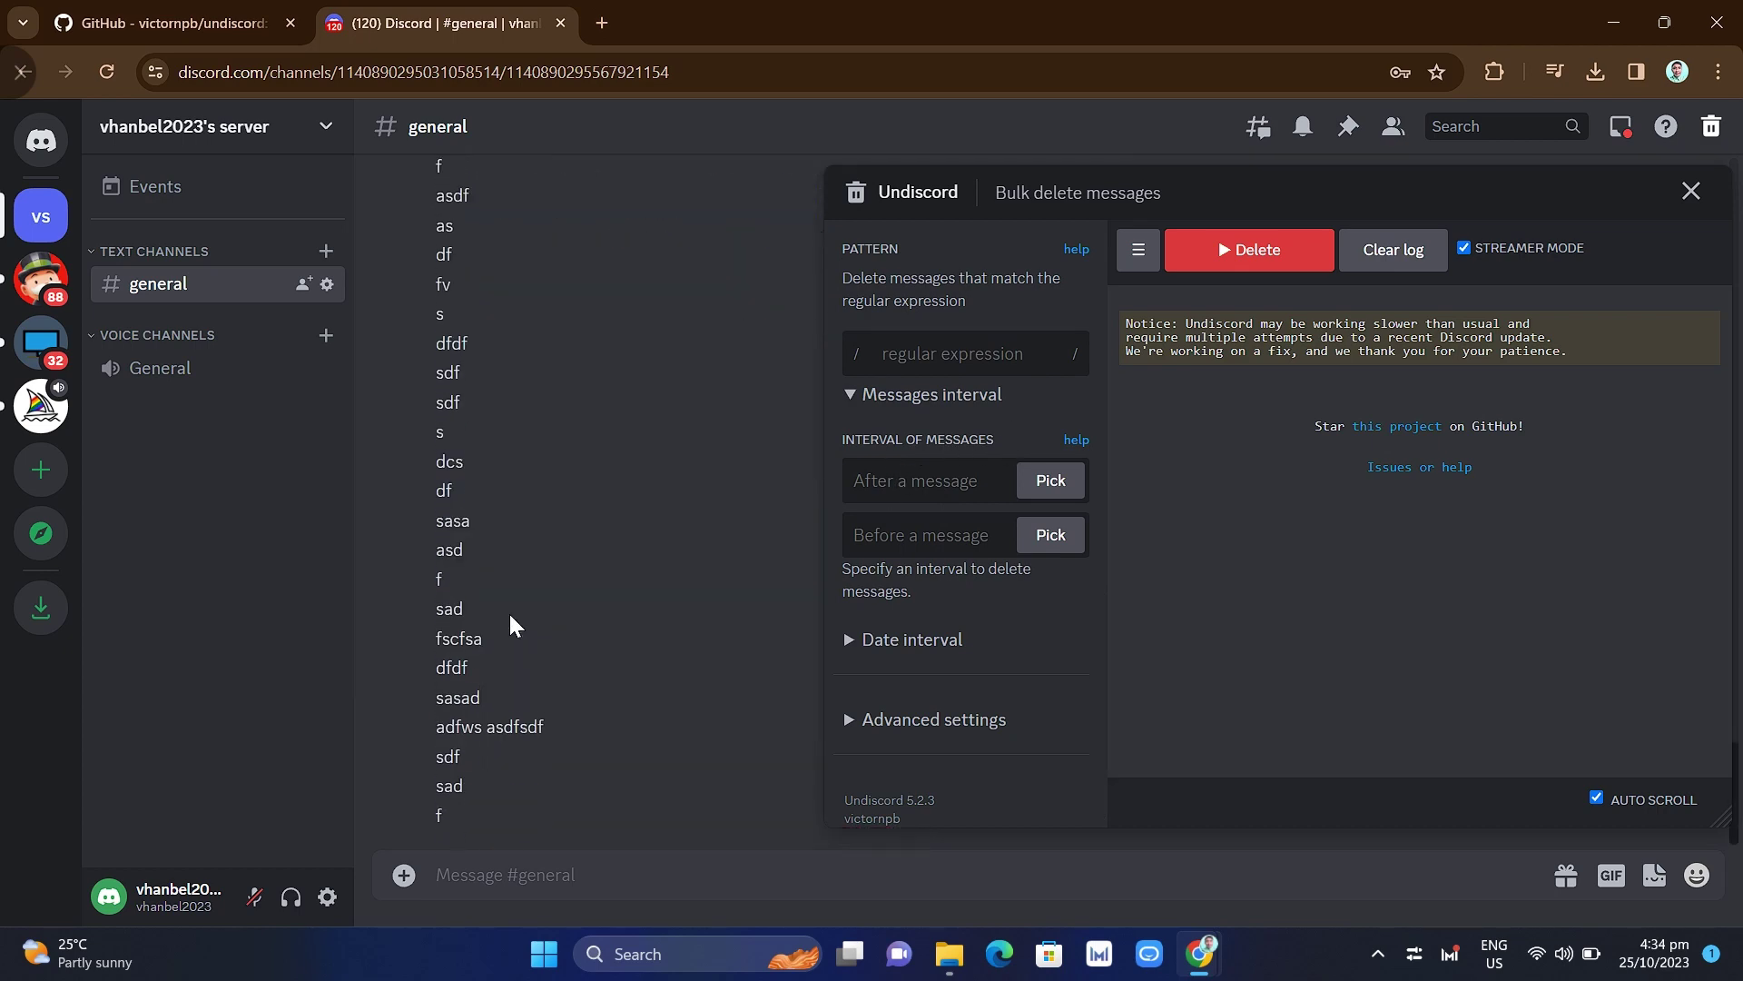
{"action": "scroll", "coordinate": [560, 590], "scroll_direction": "up", "scroll_amount": 6}
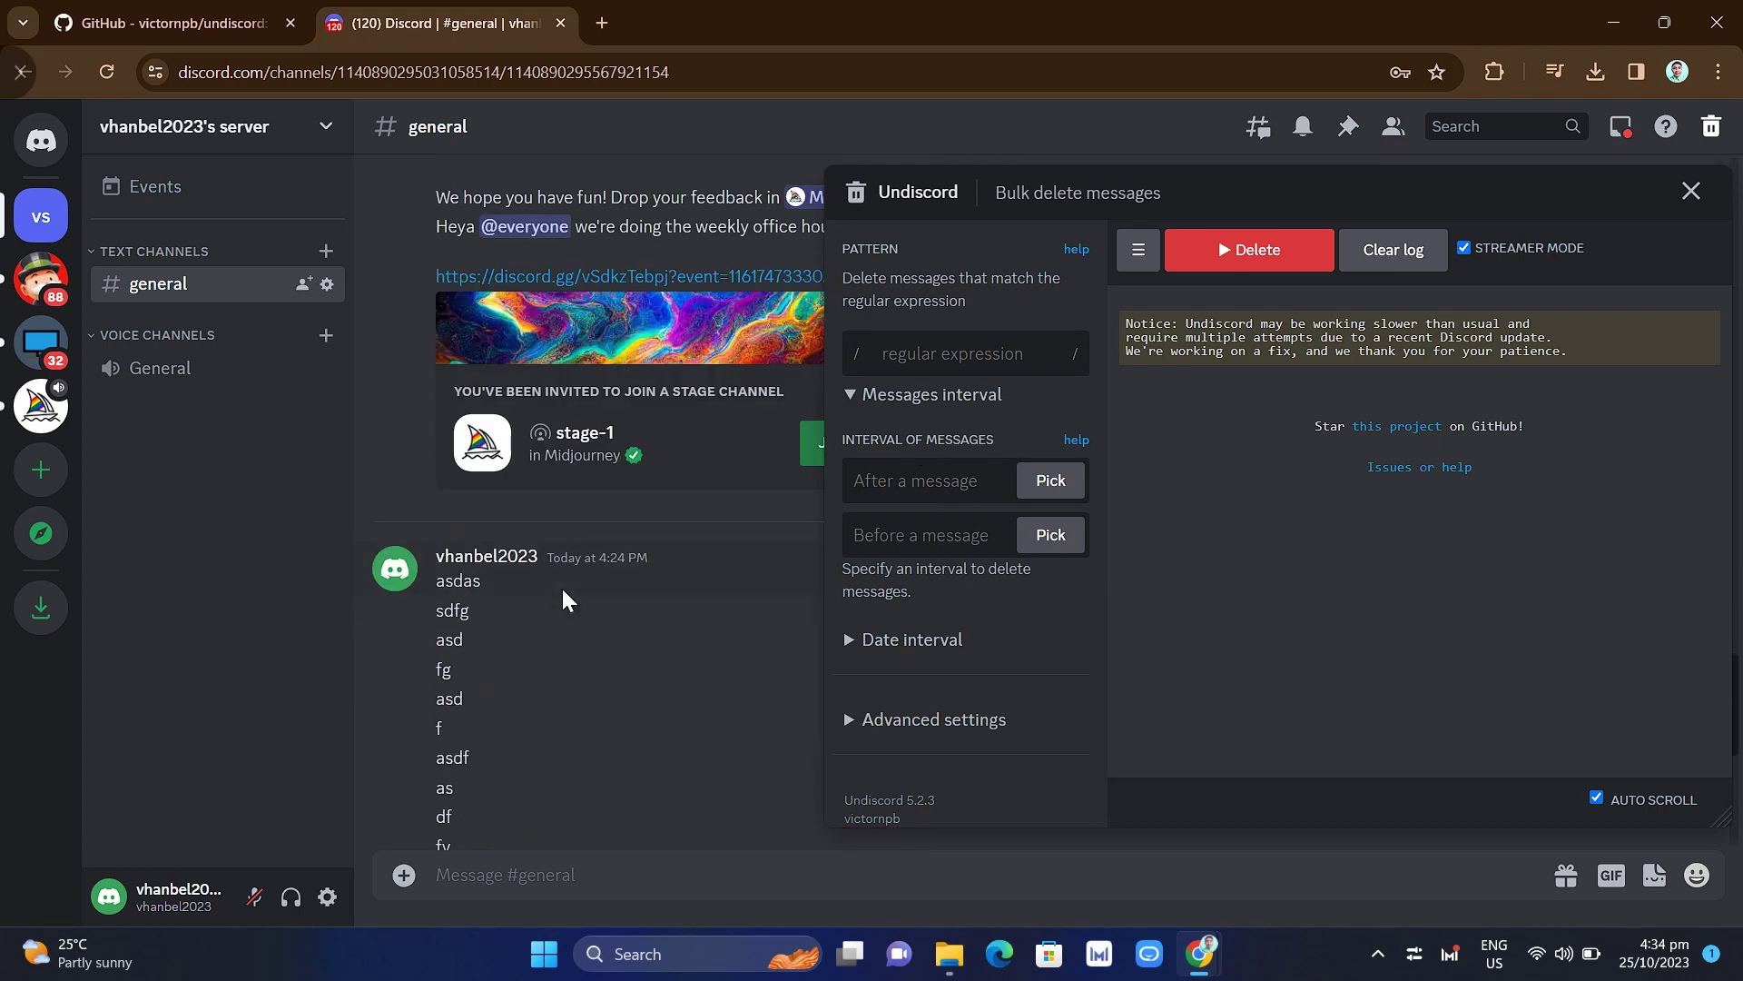
Copy the 'asdas' message text, try pasting it into After, then open the message-ID help
{"action": "left_click_drag", "start_coordinate": [434, 581], "coordinate": [493, 585]}
{"action": "right_click", "coordinate": [466, 585]}
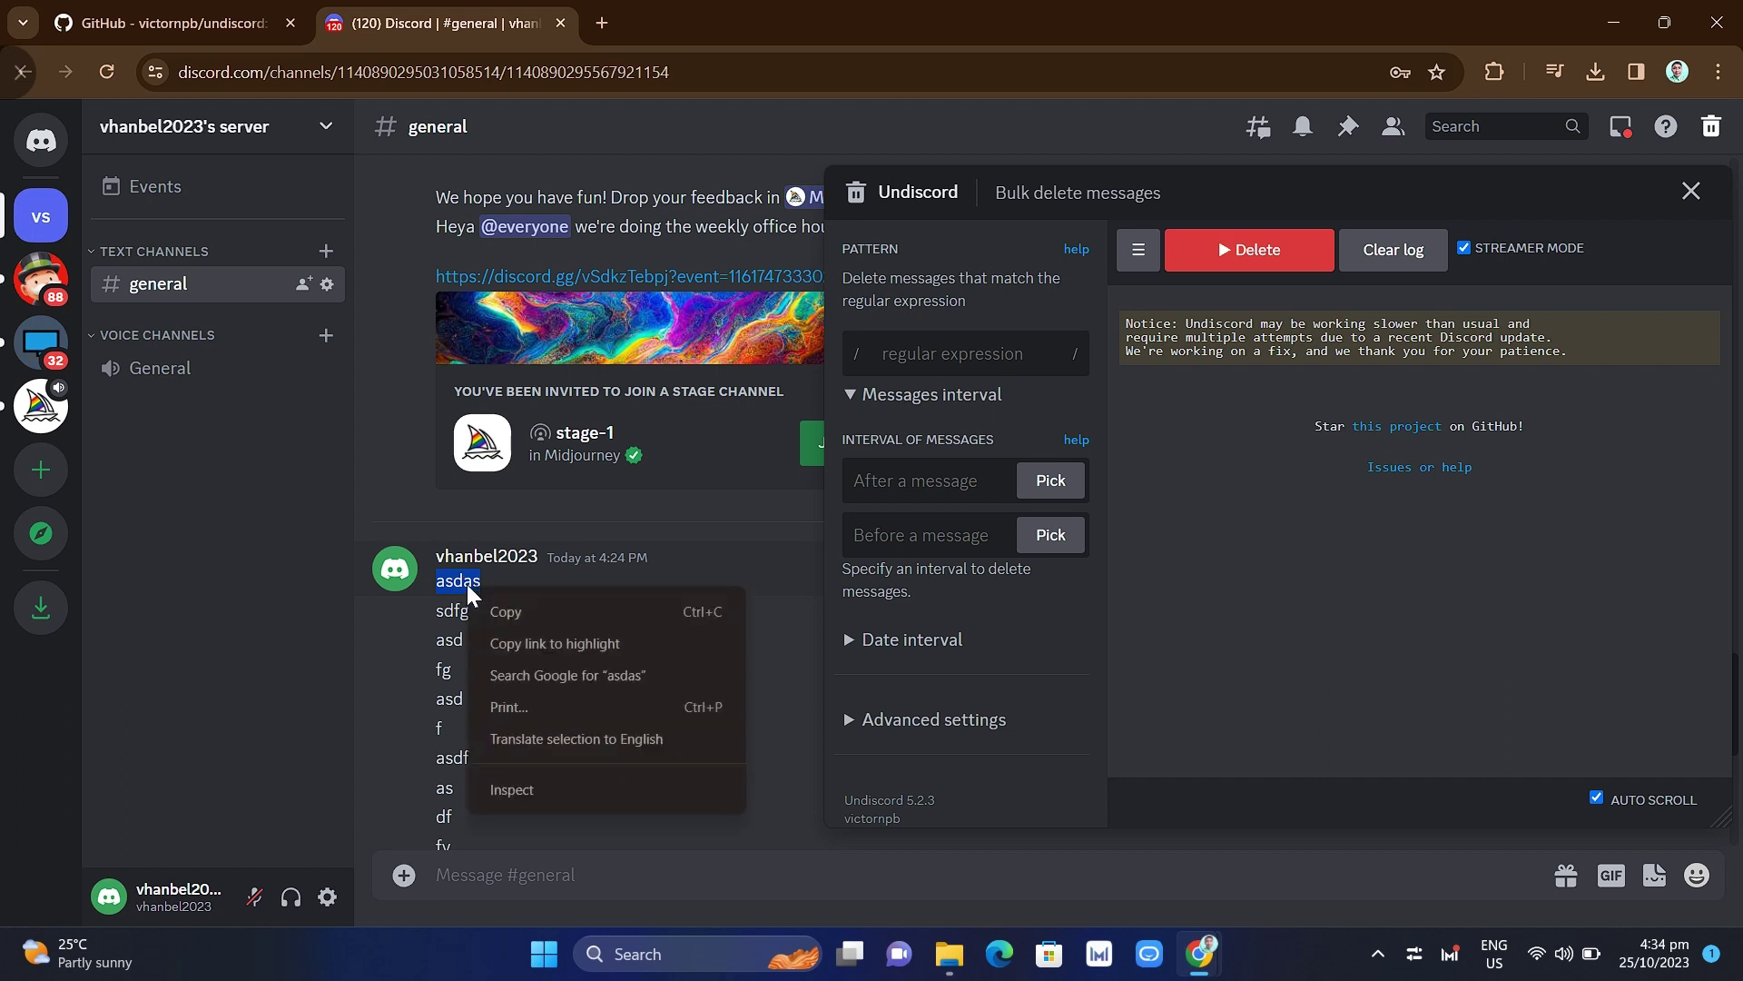
{"action": "left_click", "coordinate": [521, 601]}
{"action": "left_click", "coordinate": [915, 480]}
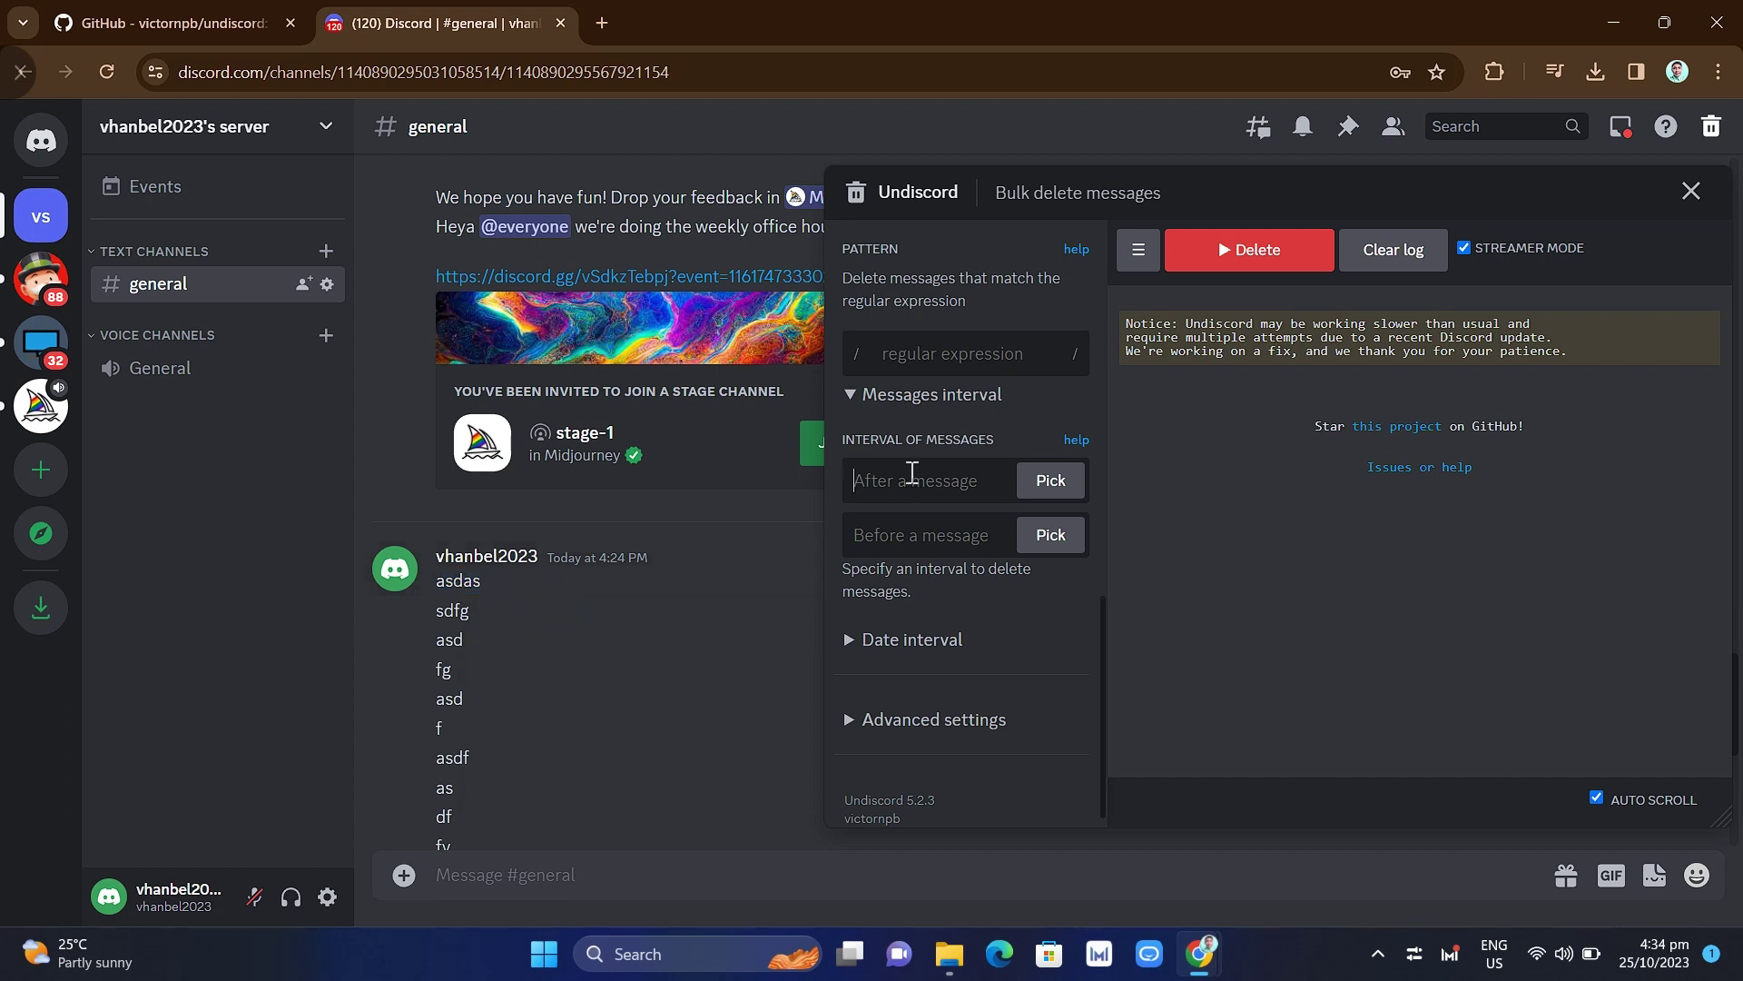
{"action": "right_click", "coordinate": [917, 472]}
{"action": "left_click", "coordinate": [948, 281]}
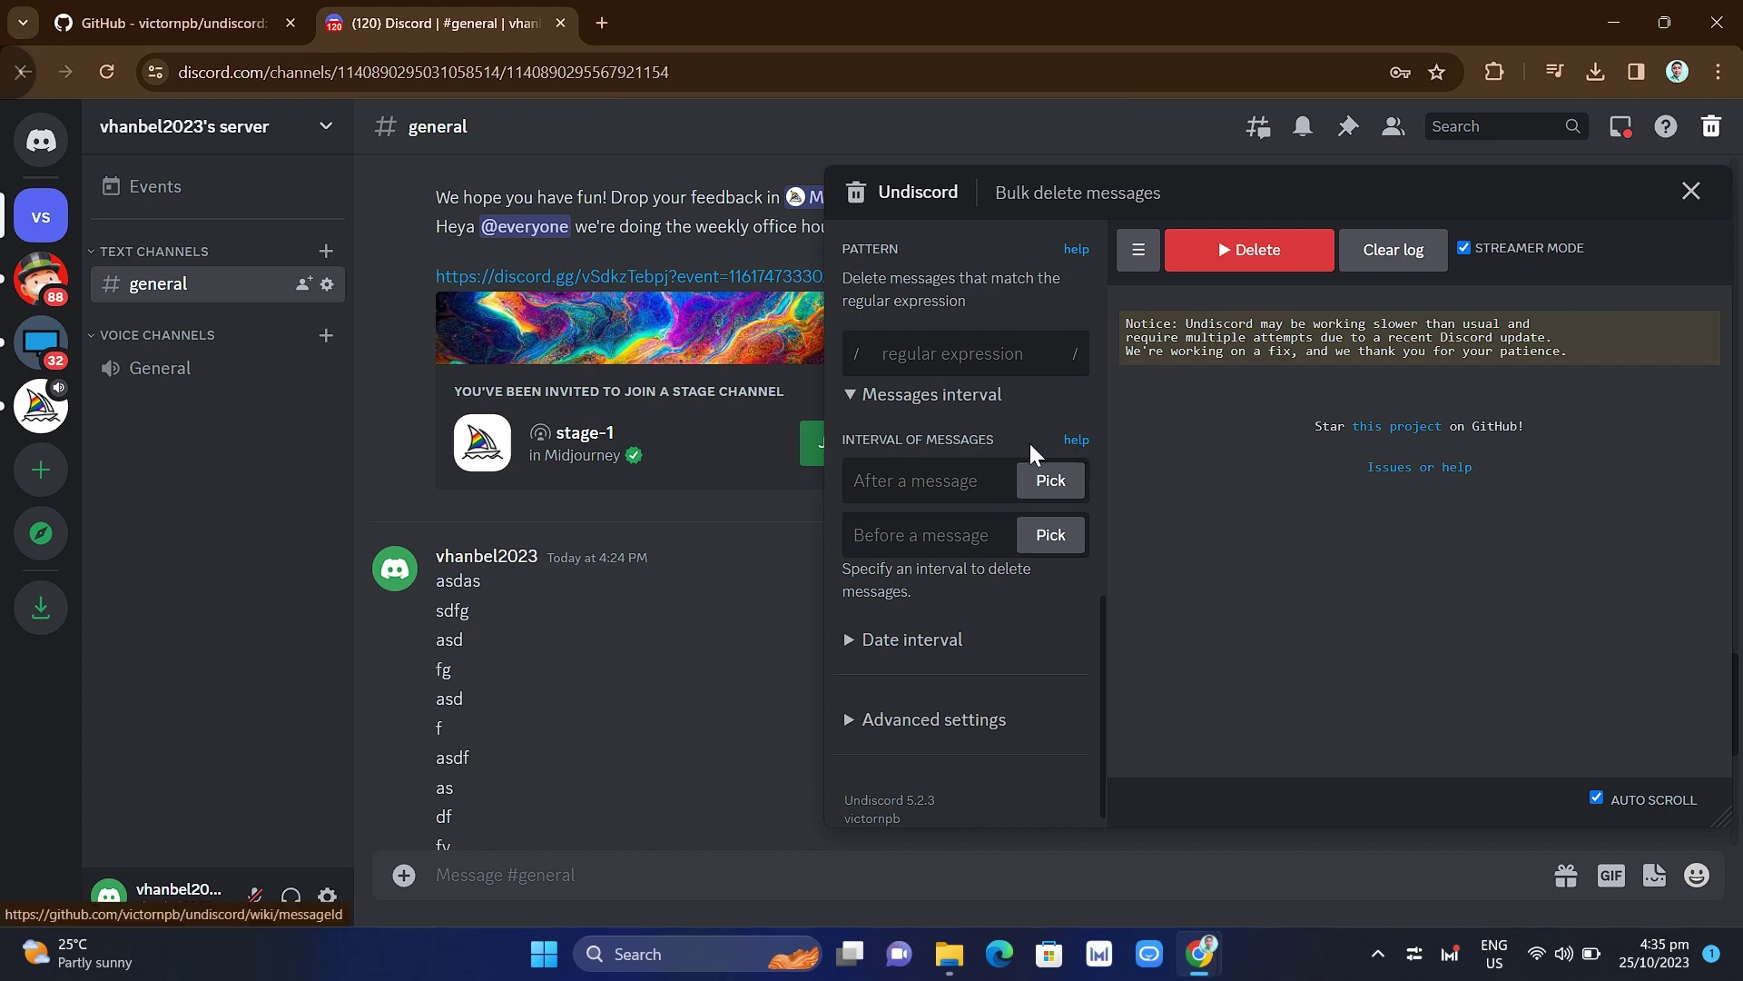
{"action": "left_click", "coordinate": [1075, 441]}
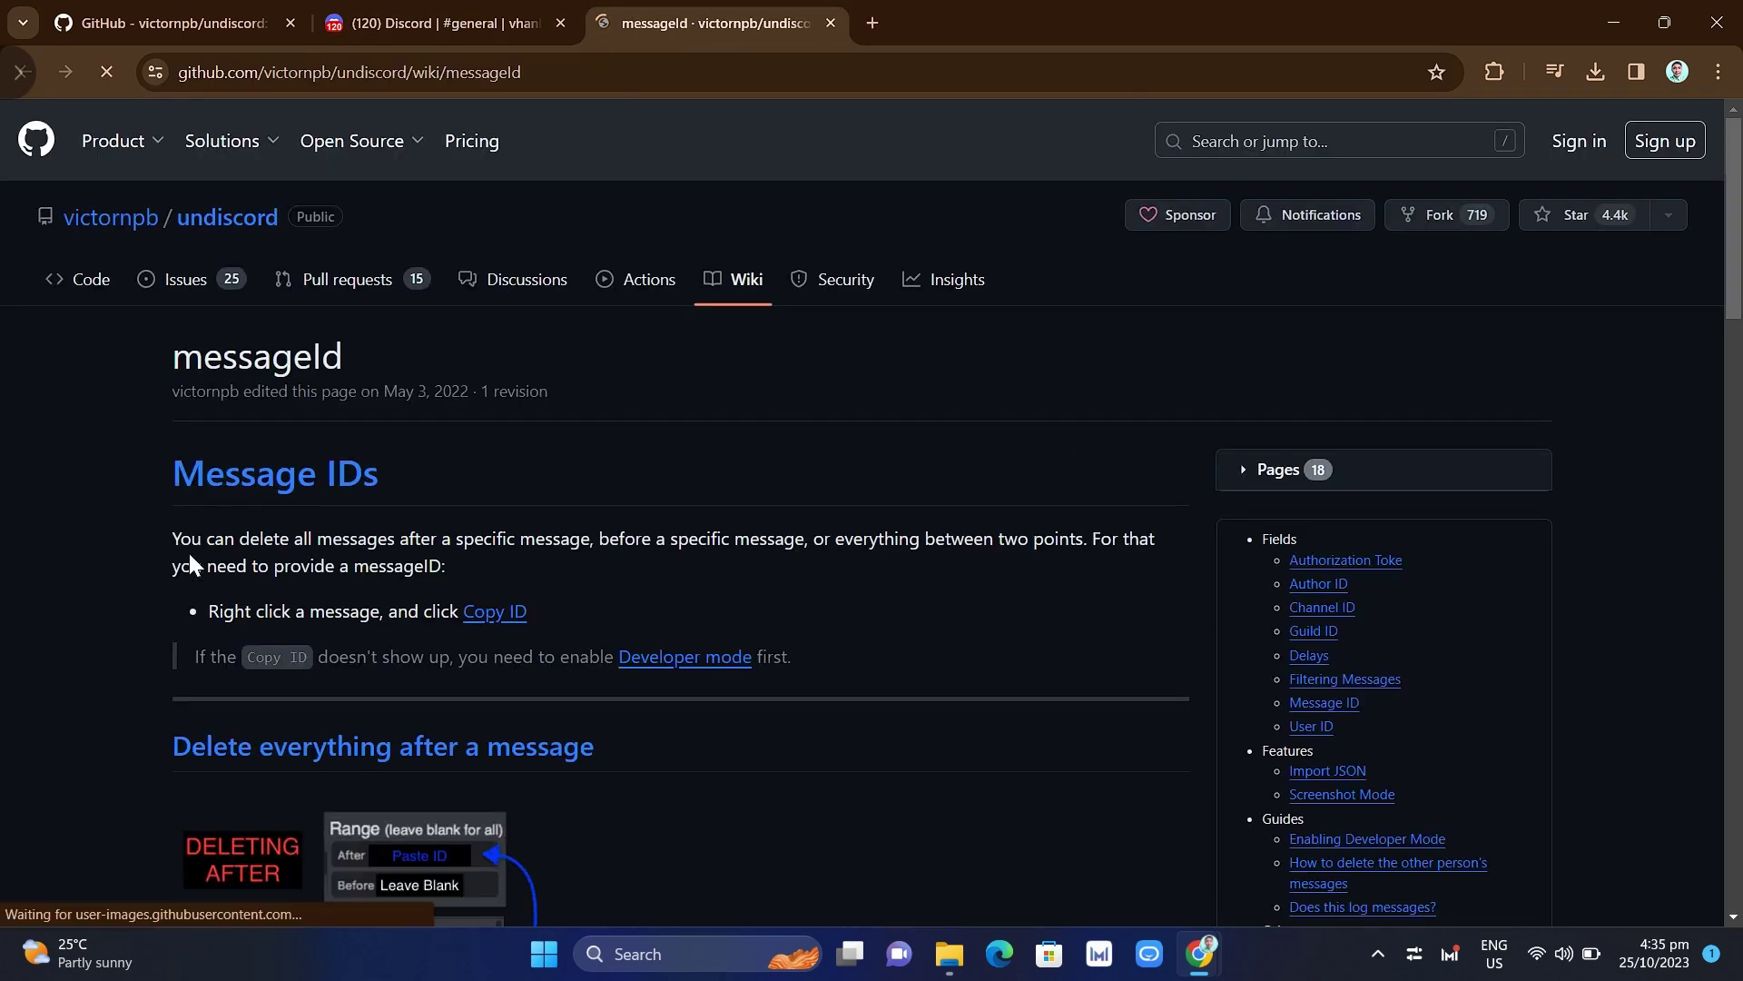
Scroll through the messageId wiki guide on deleting after, before and between messages
{"action": "scroll", "coordinate": [463, 652], "scroll_direction": "down", "scroll_amount": 6}
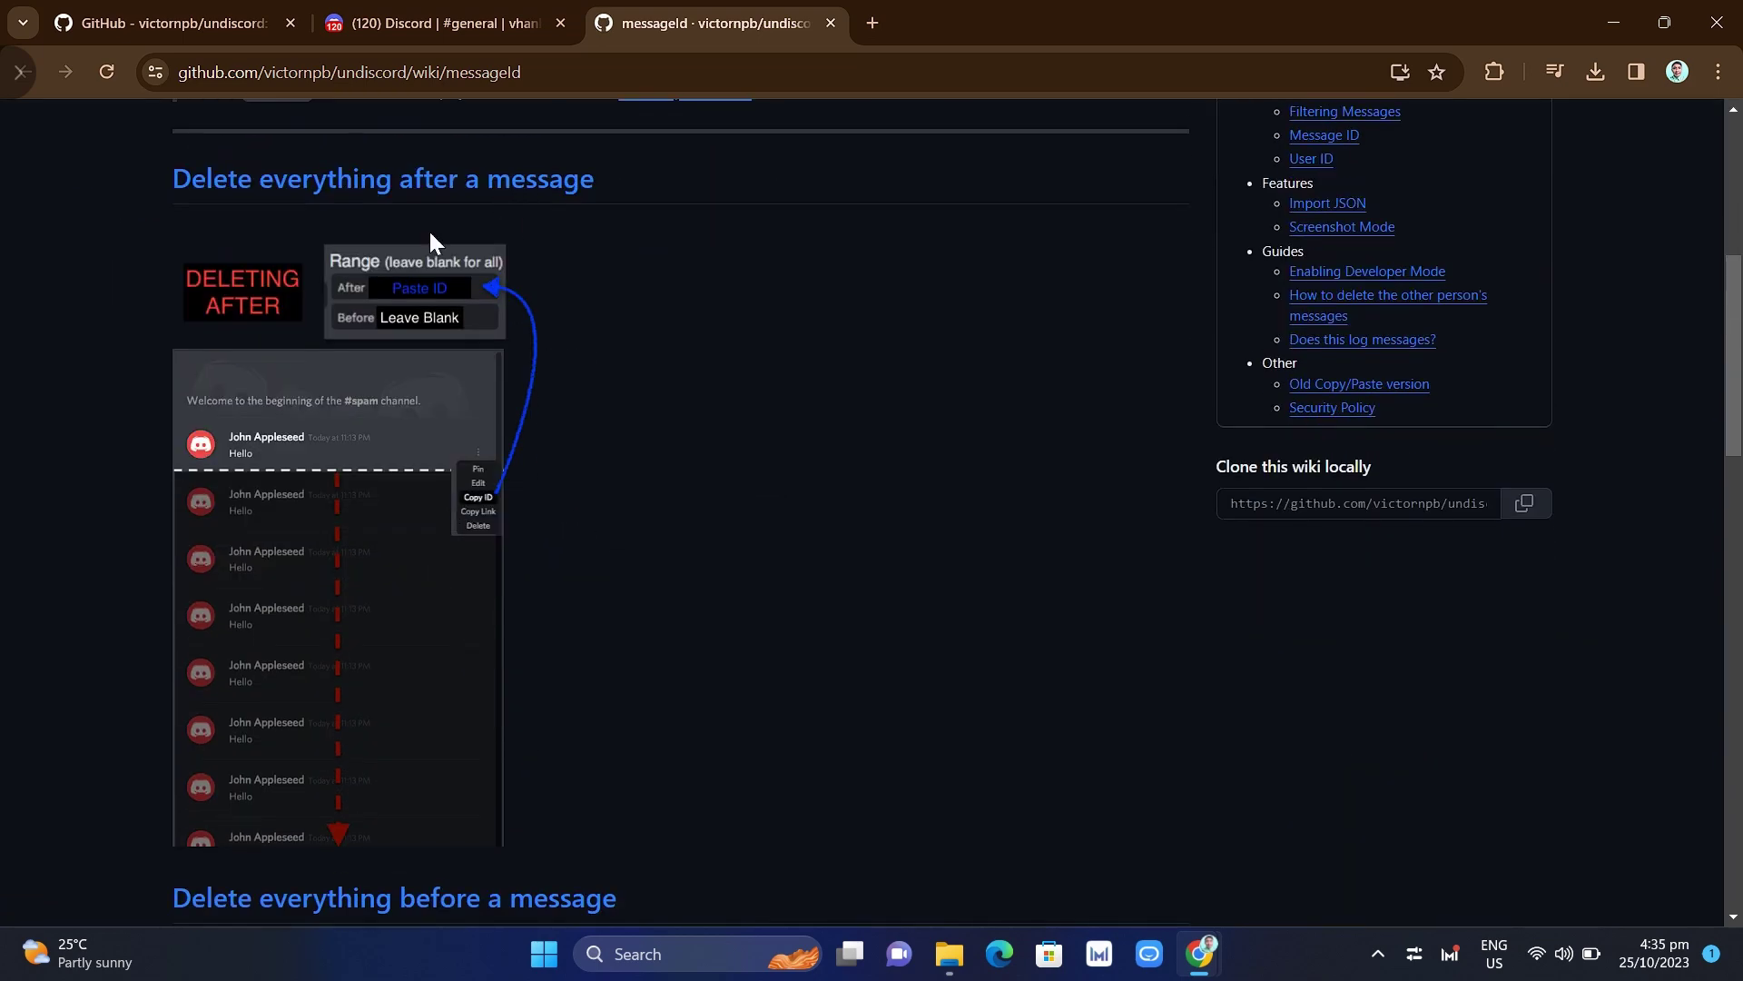
{"action": "scroll", "coordinate": [445, 564], "scroll_direction": "down", "scroll_amount": 2}
{"action": "scroll", "coordinate": [445, 565], "scroll_direction": "up", "scroll_amount": 2}
{"action": "scroll", "coordinate": [378, 627], "scroll_direction": "down", "scroll_amount": 2}
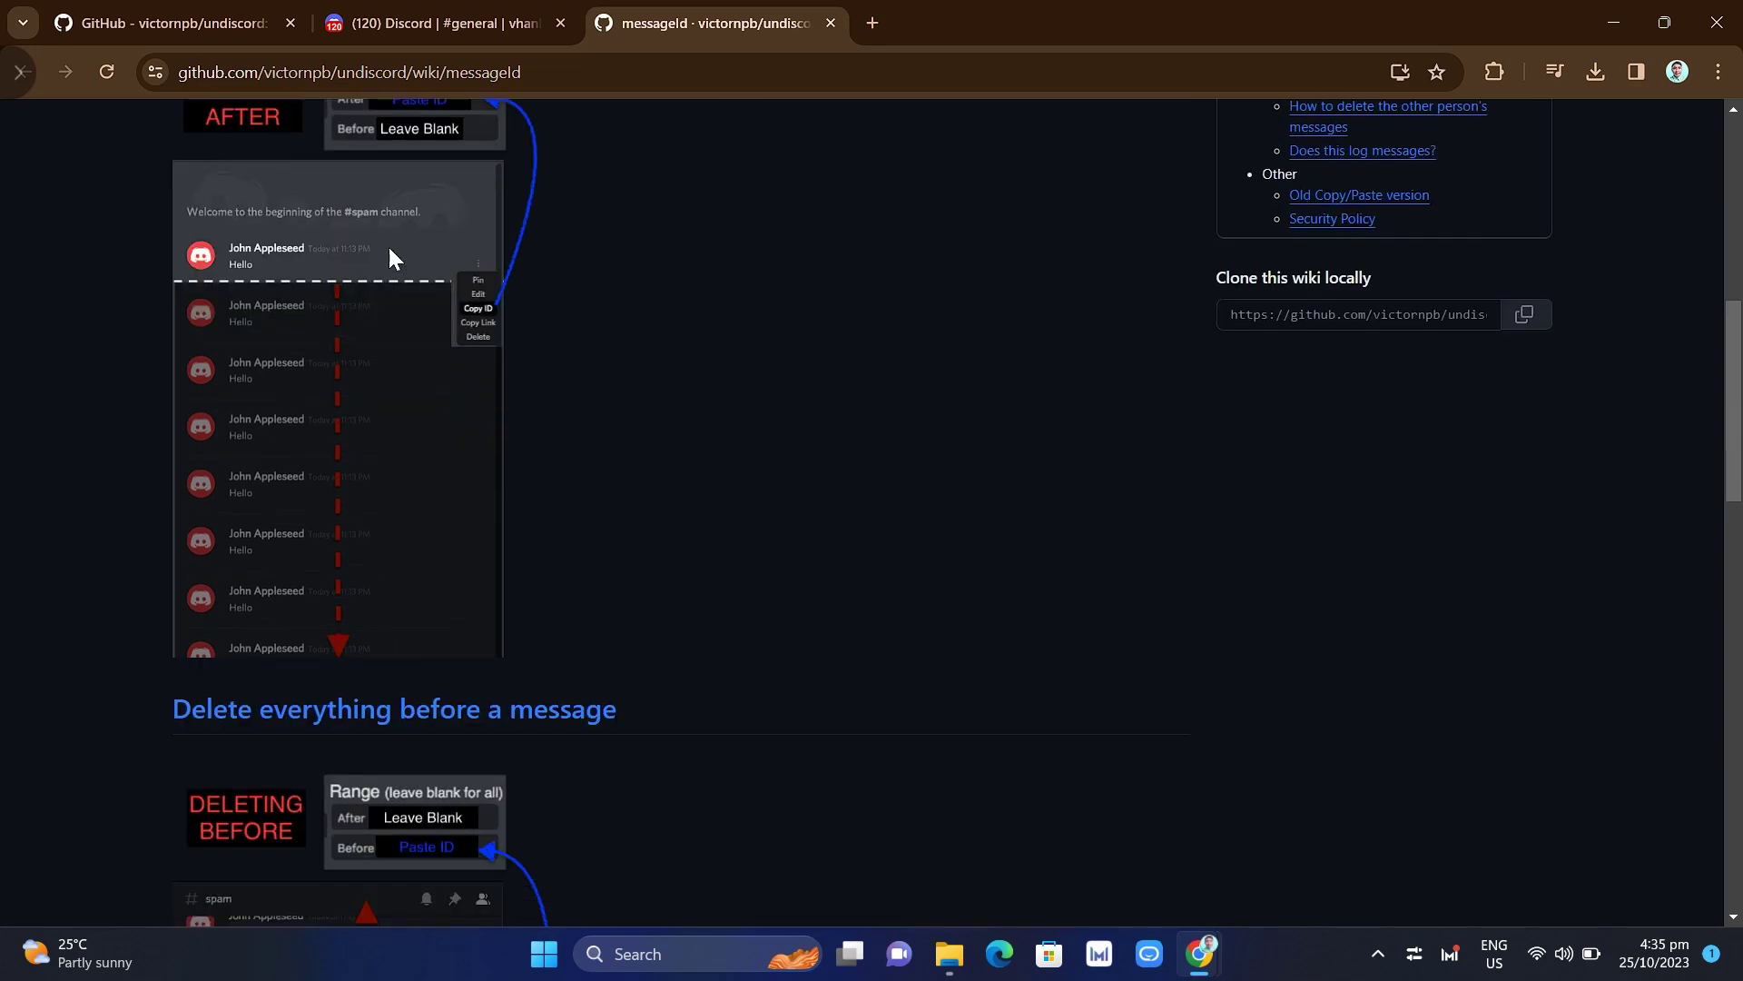
{"action": "scroll", "coordinate": [388, 601], "scroll_direction": "down", "scroll_amount": 4}
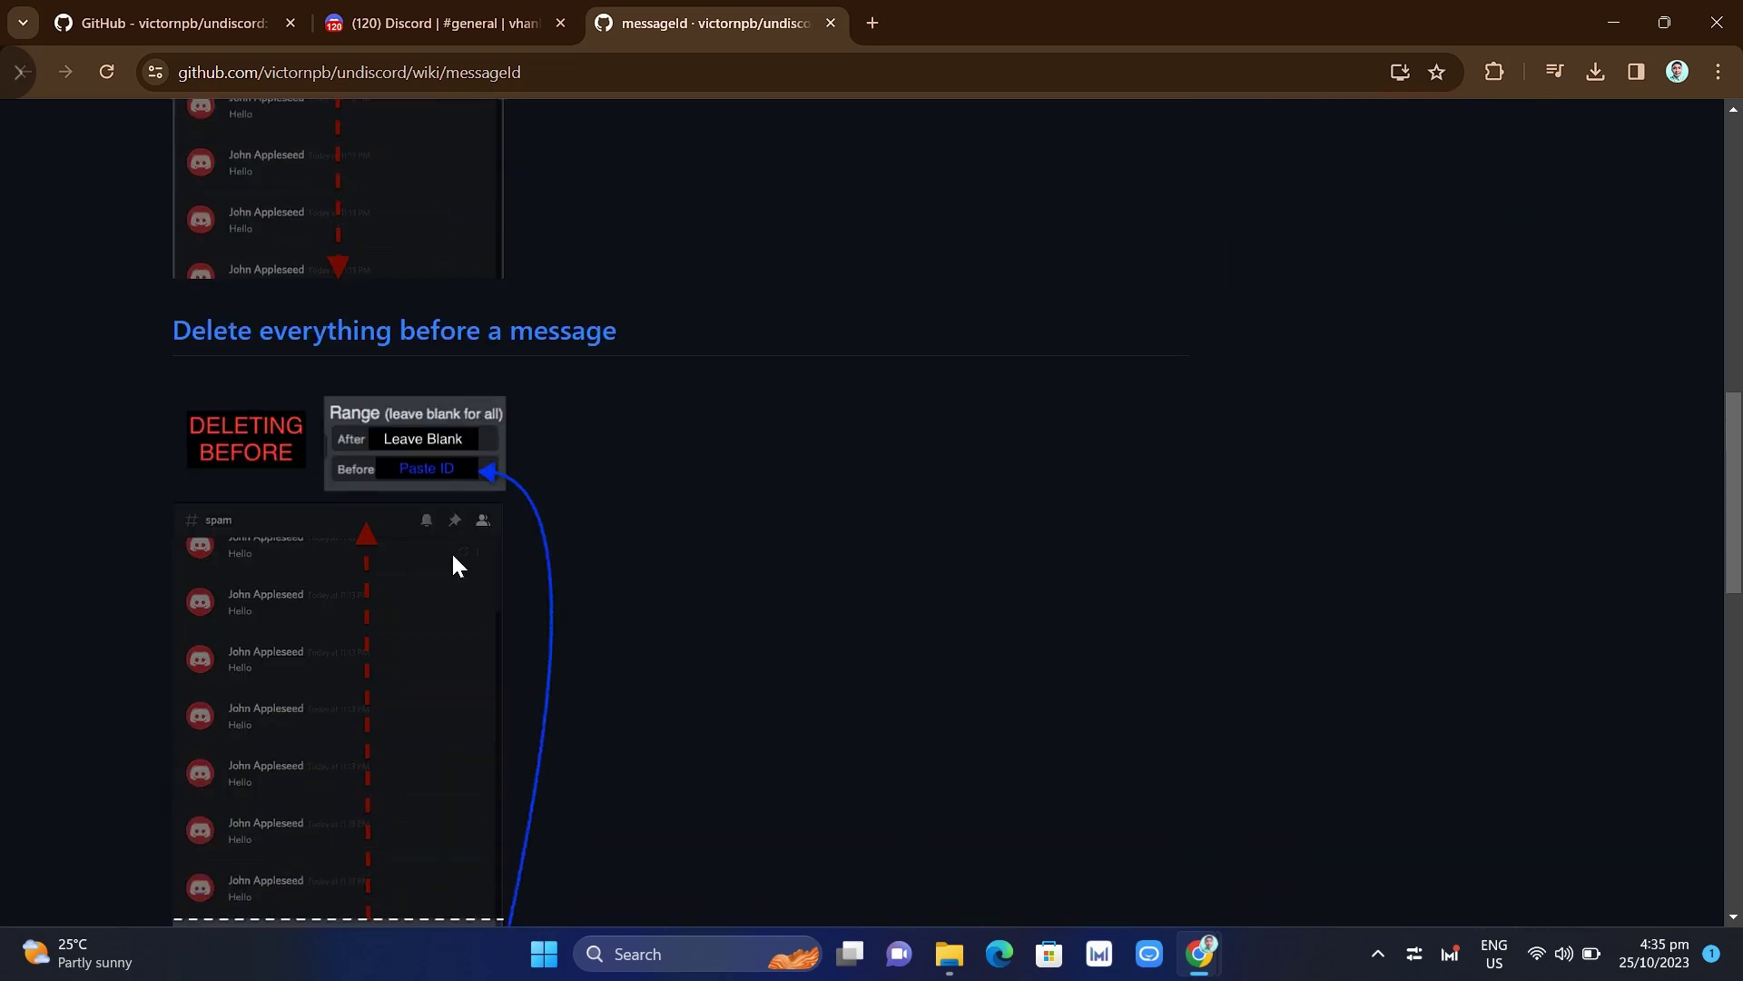
{"action": "scroll", "coordinate": [456, 565], "scroll_direction": "down", "scroll_amount": 8}
{"action": "scroll", "coordinate": [470, 504], "scroll_direction": "down", "scroll_amount": 3}
Back in the Discord tab, set Undiscord's After message to the 'asdas' message
{"action": "key", "text": "ctrl+shift+Tab"}
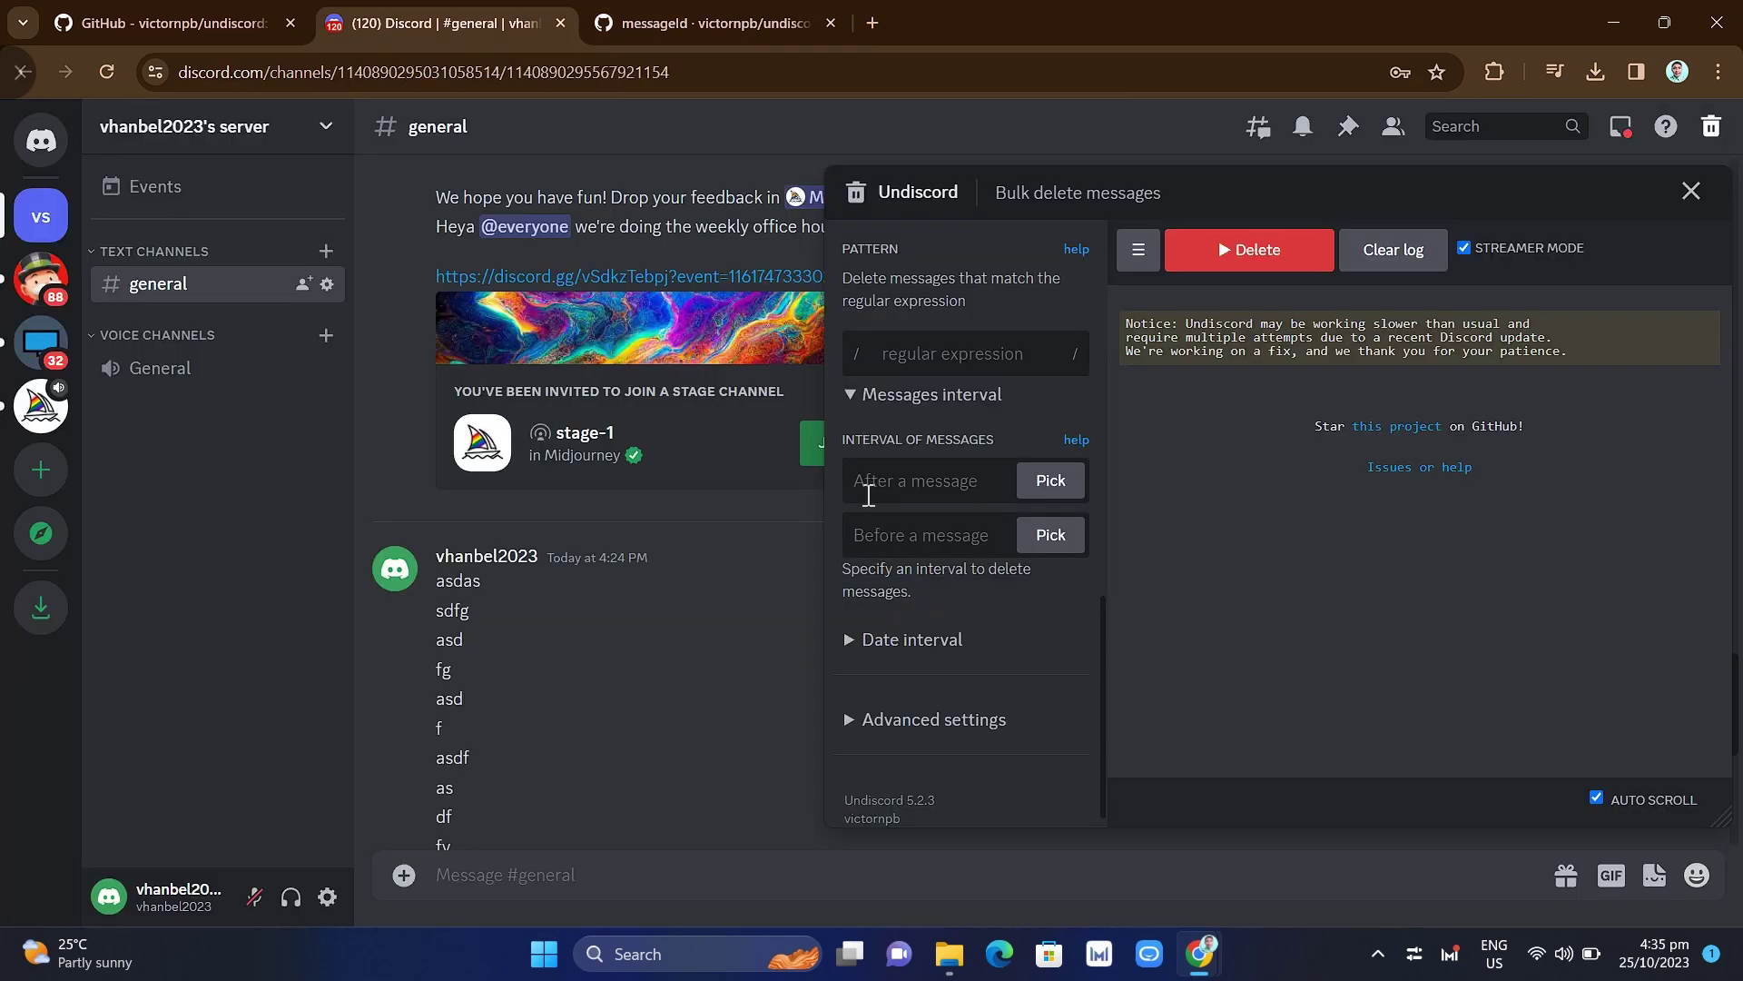
{"action": "left_click", "coordinate": [1050, 482]}
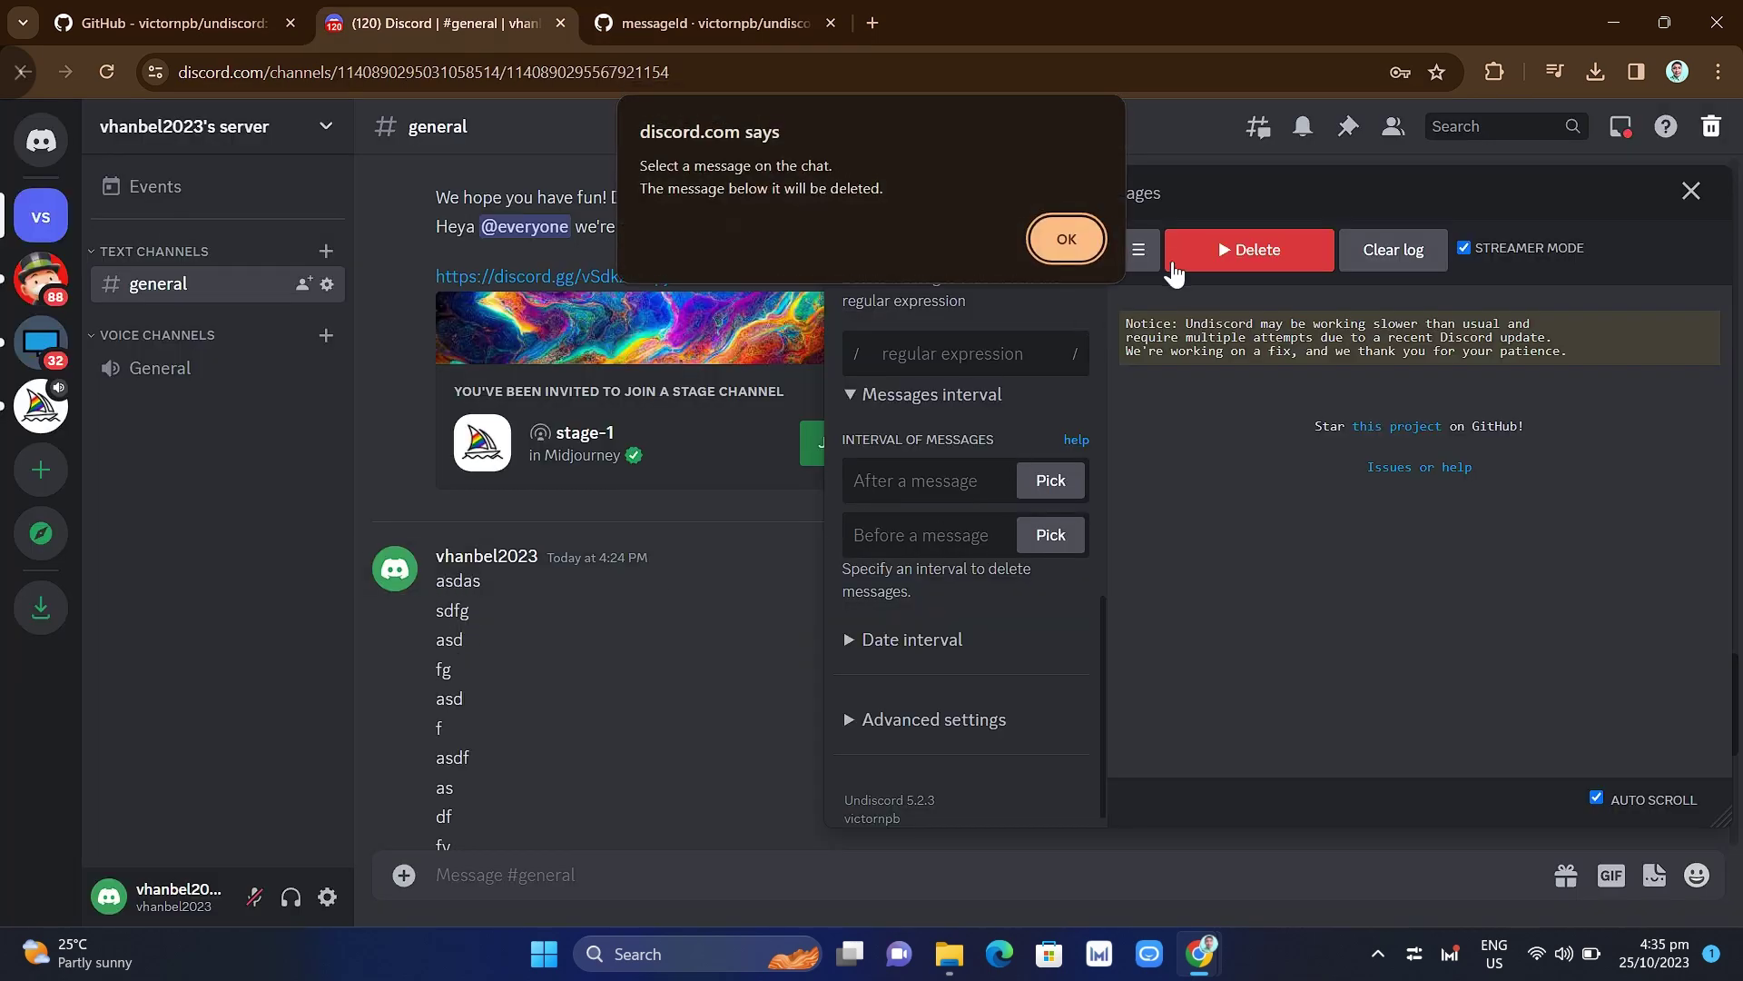
{"action": "left_click", "coordinate": [1059, 233]}
{"action": "left_click", "coordinate": [456, 578]}
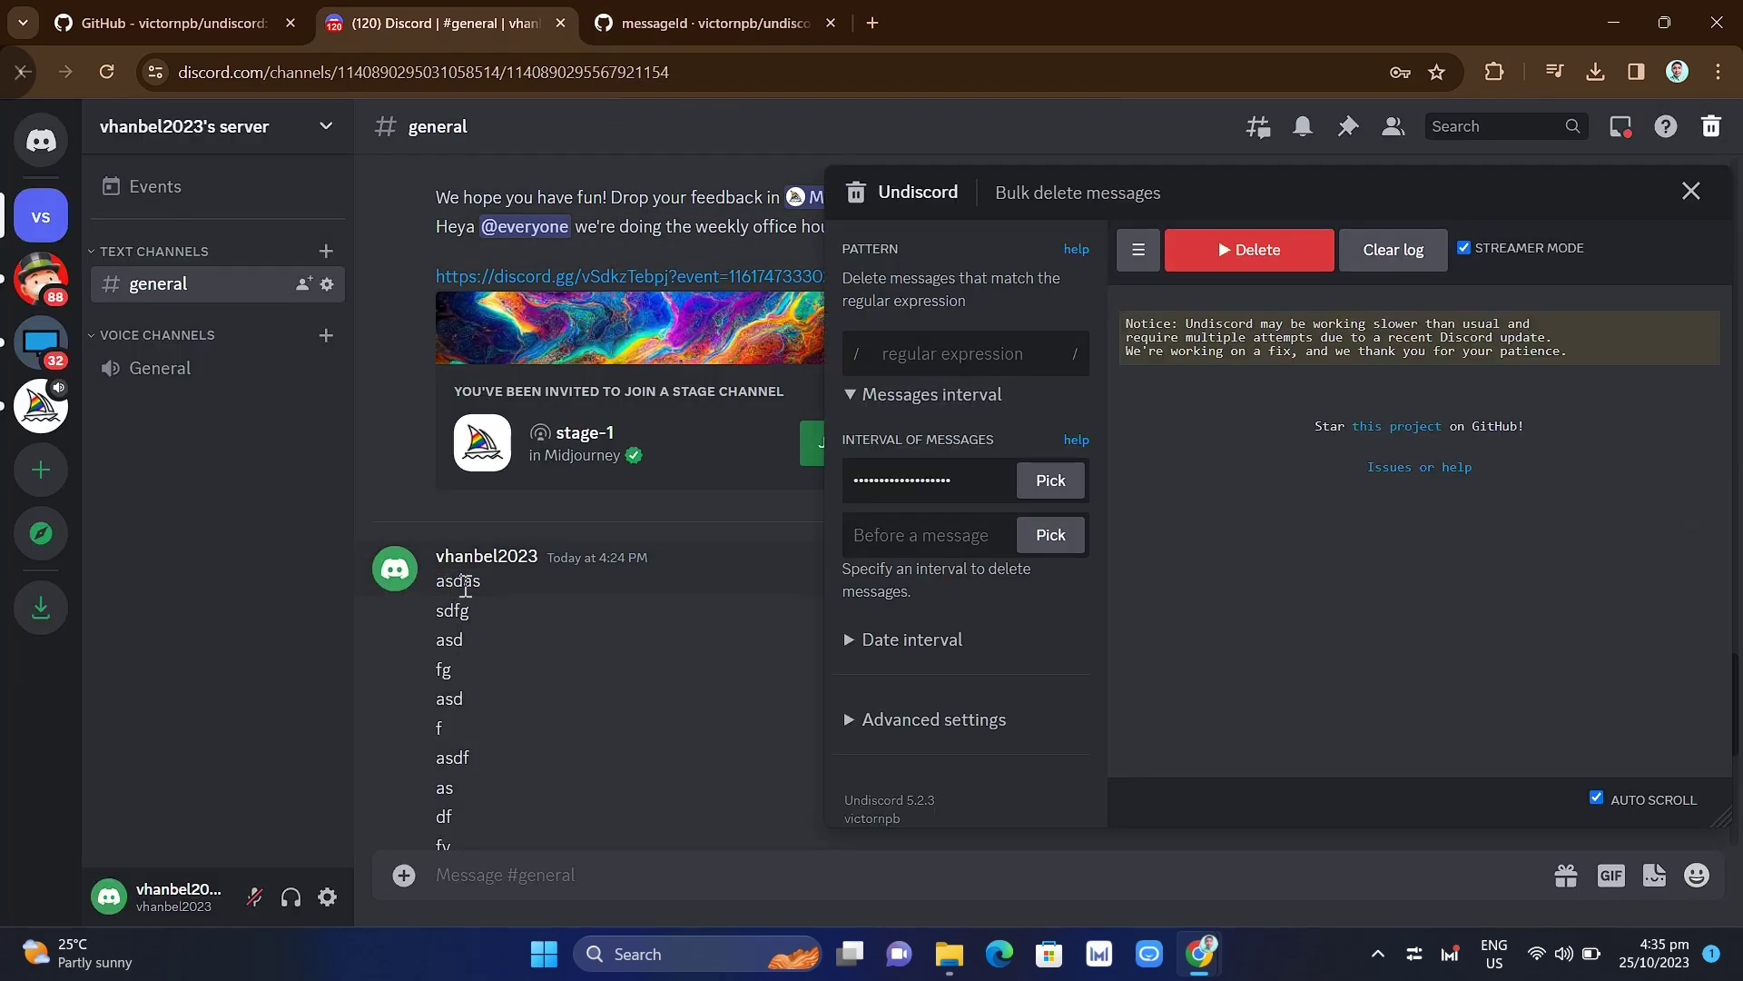
Set the Before message to the 'fg' message and expand the Date interval options
{"action": "left_click", "coordinate": [1051, 536]}
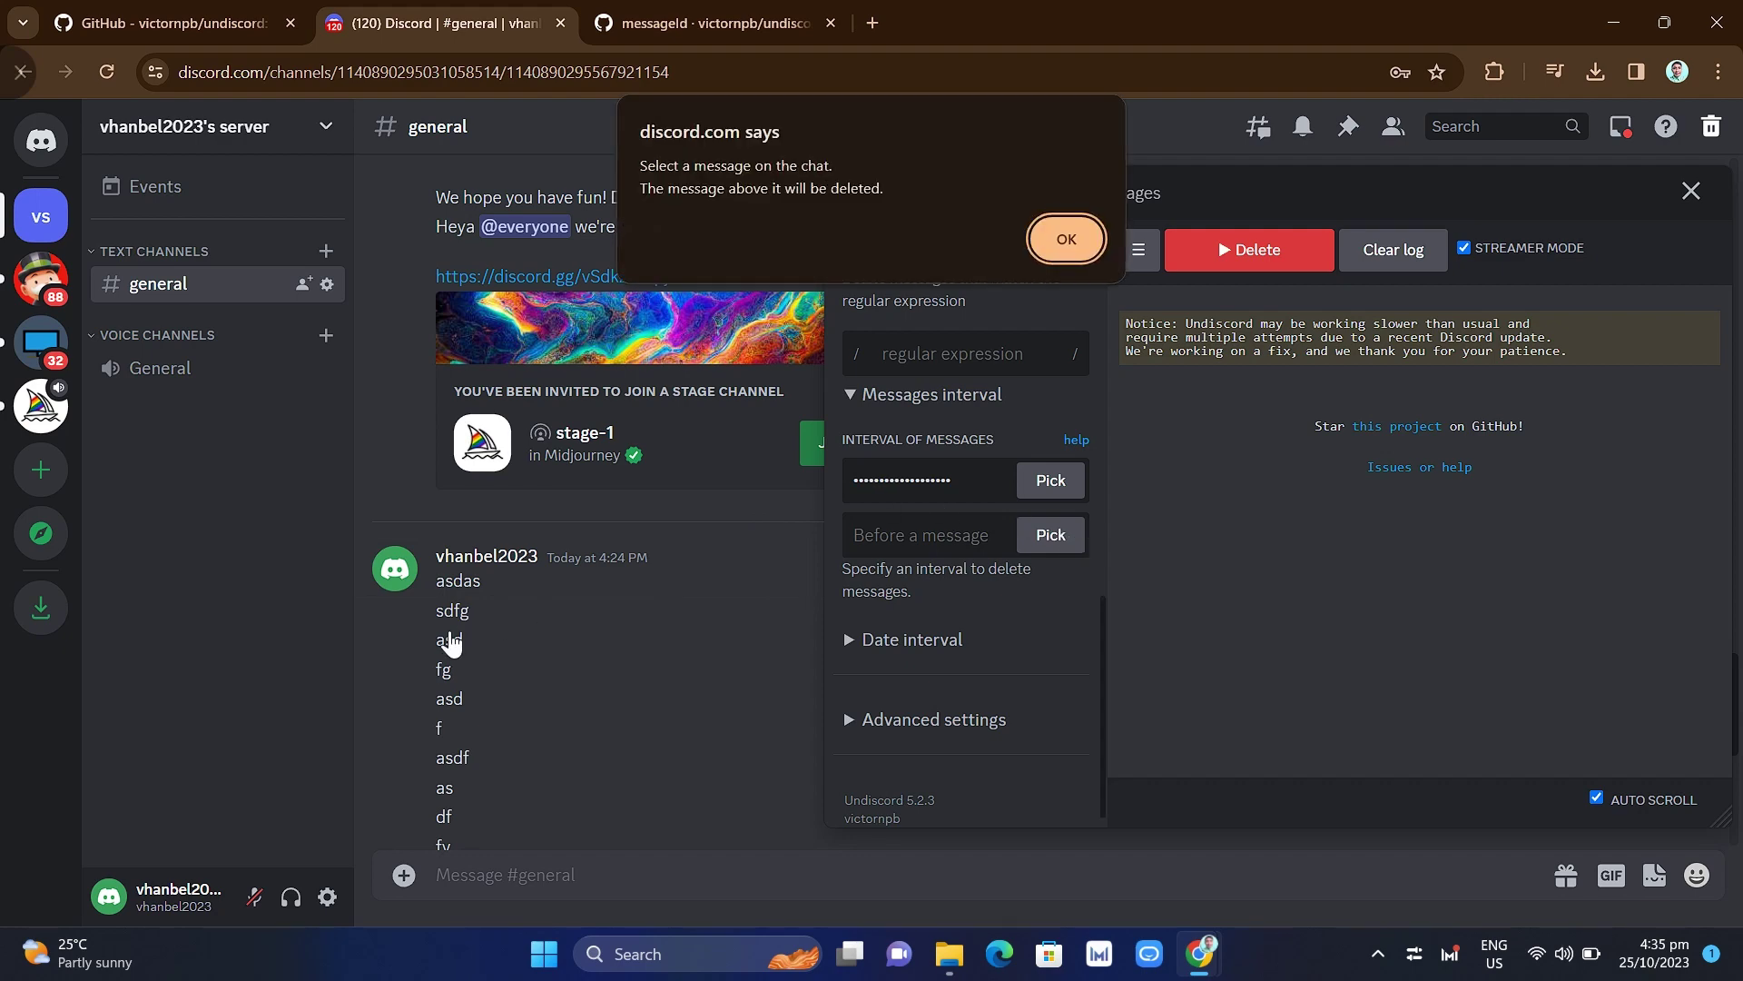
{"action": "left_click", "coordinate": [1059, 235]}
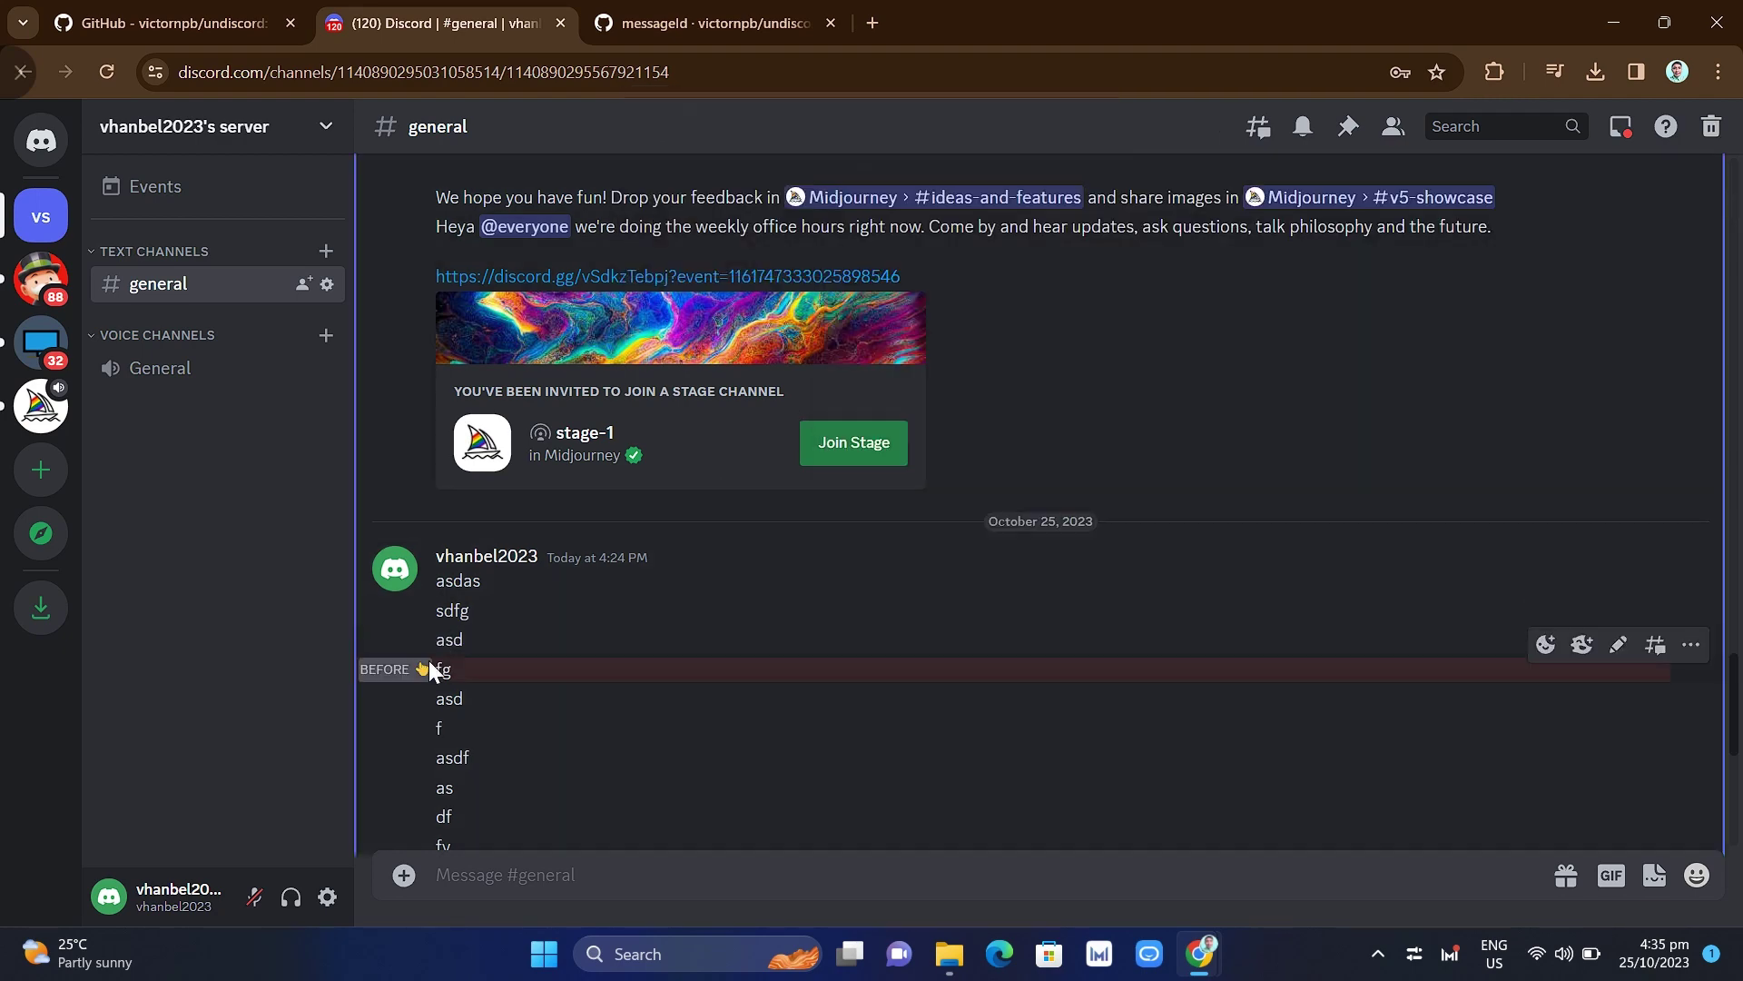
{"action": "mouse_move", "coordinate": [428, 661]}
{"action": "left_mouse_down"}
{"action": "mouse_move", "coordinate": [526, 658]}
{"action": "mouse_move", "coordinate": [456, 641]}
{"action": "left_mouse_up"}
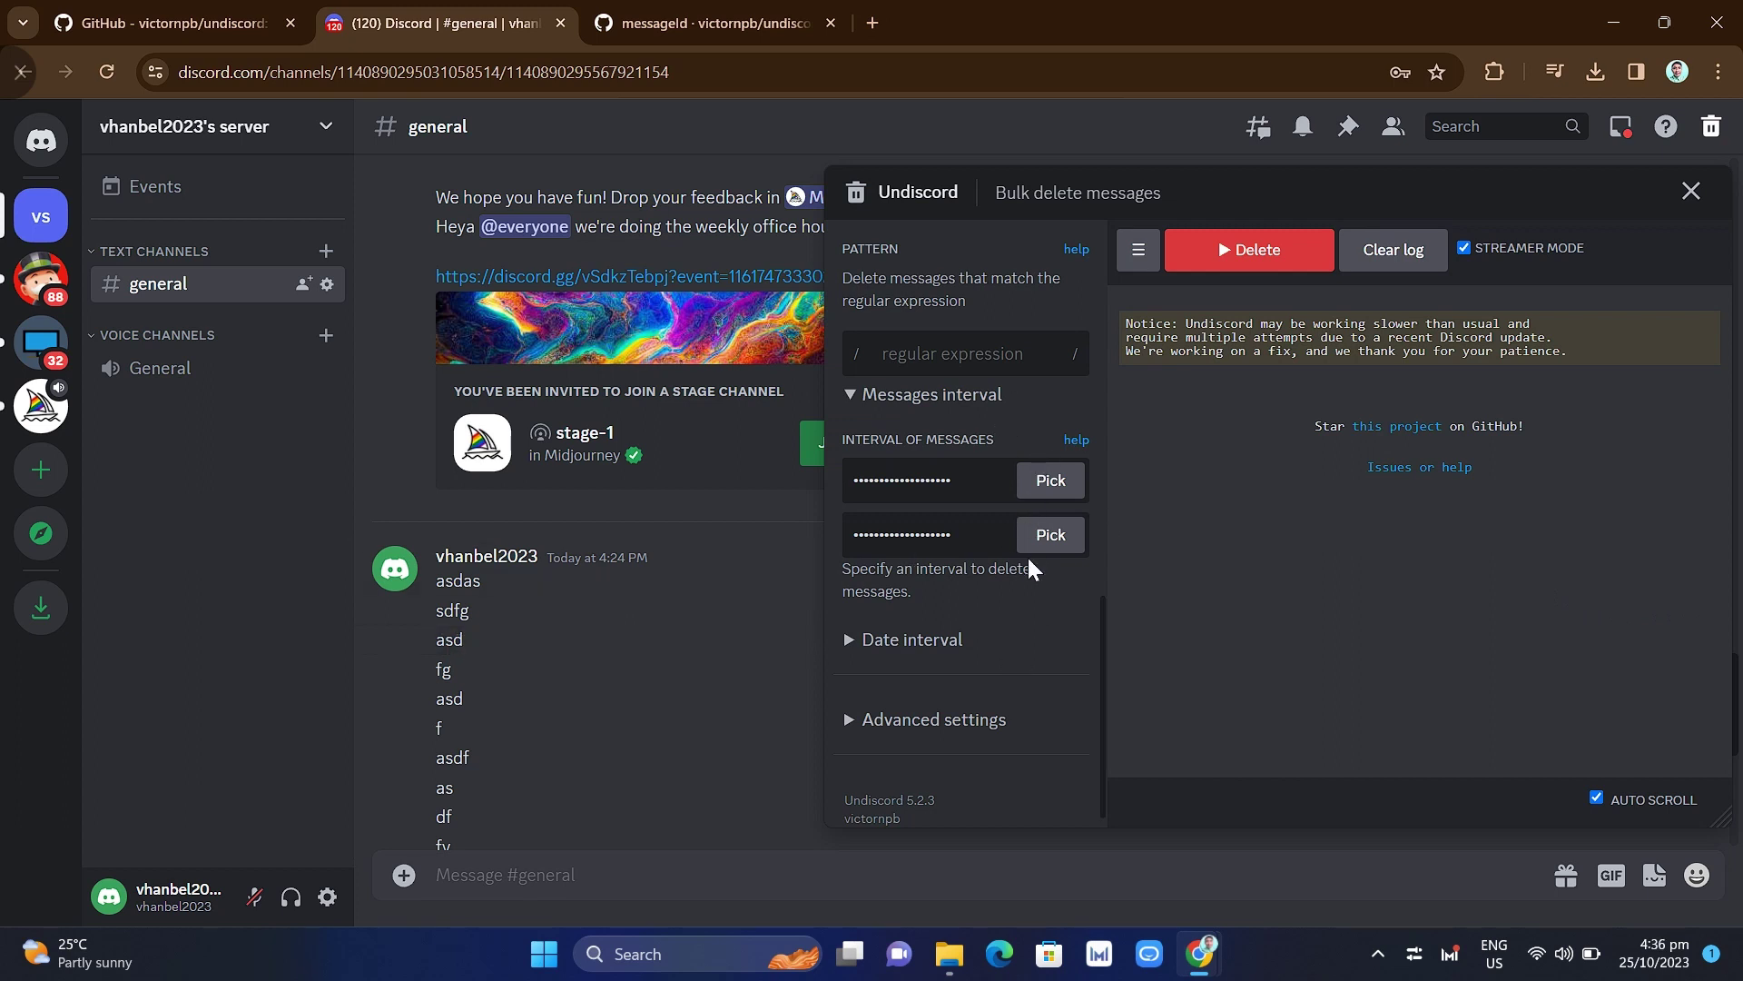
{"action": "left_click", "coordinate": [851, 654]}
{"action": "scroll", "coordinate": [949, 670], "scroll_direction": "down", "scroll_amount": 2}
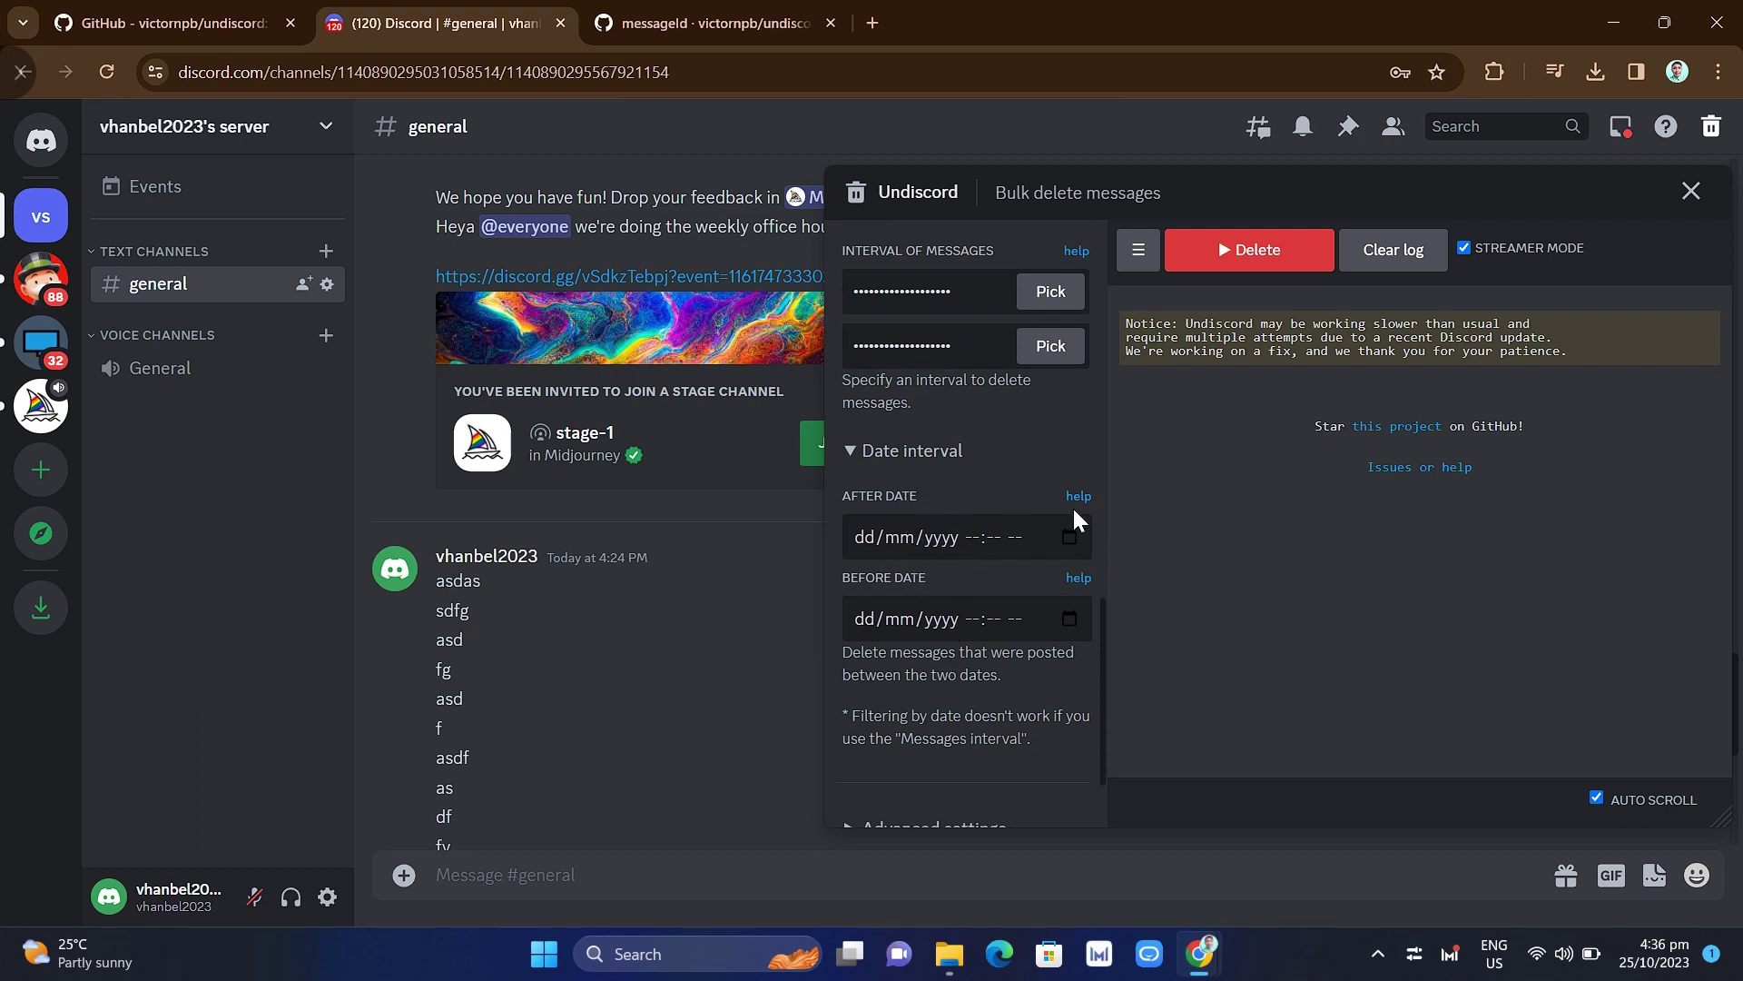
Dismiss the after-date calendar and close the message ID guide tab, then expand Advanced settings down to Authorization Token
{"action": "left_click", "coordinate": [1070, 537]}
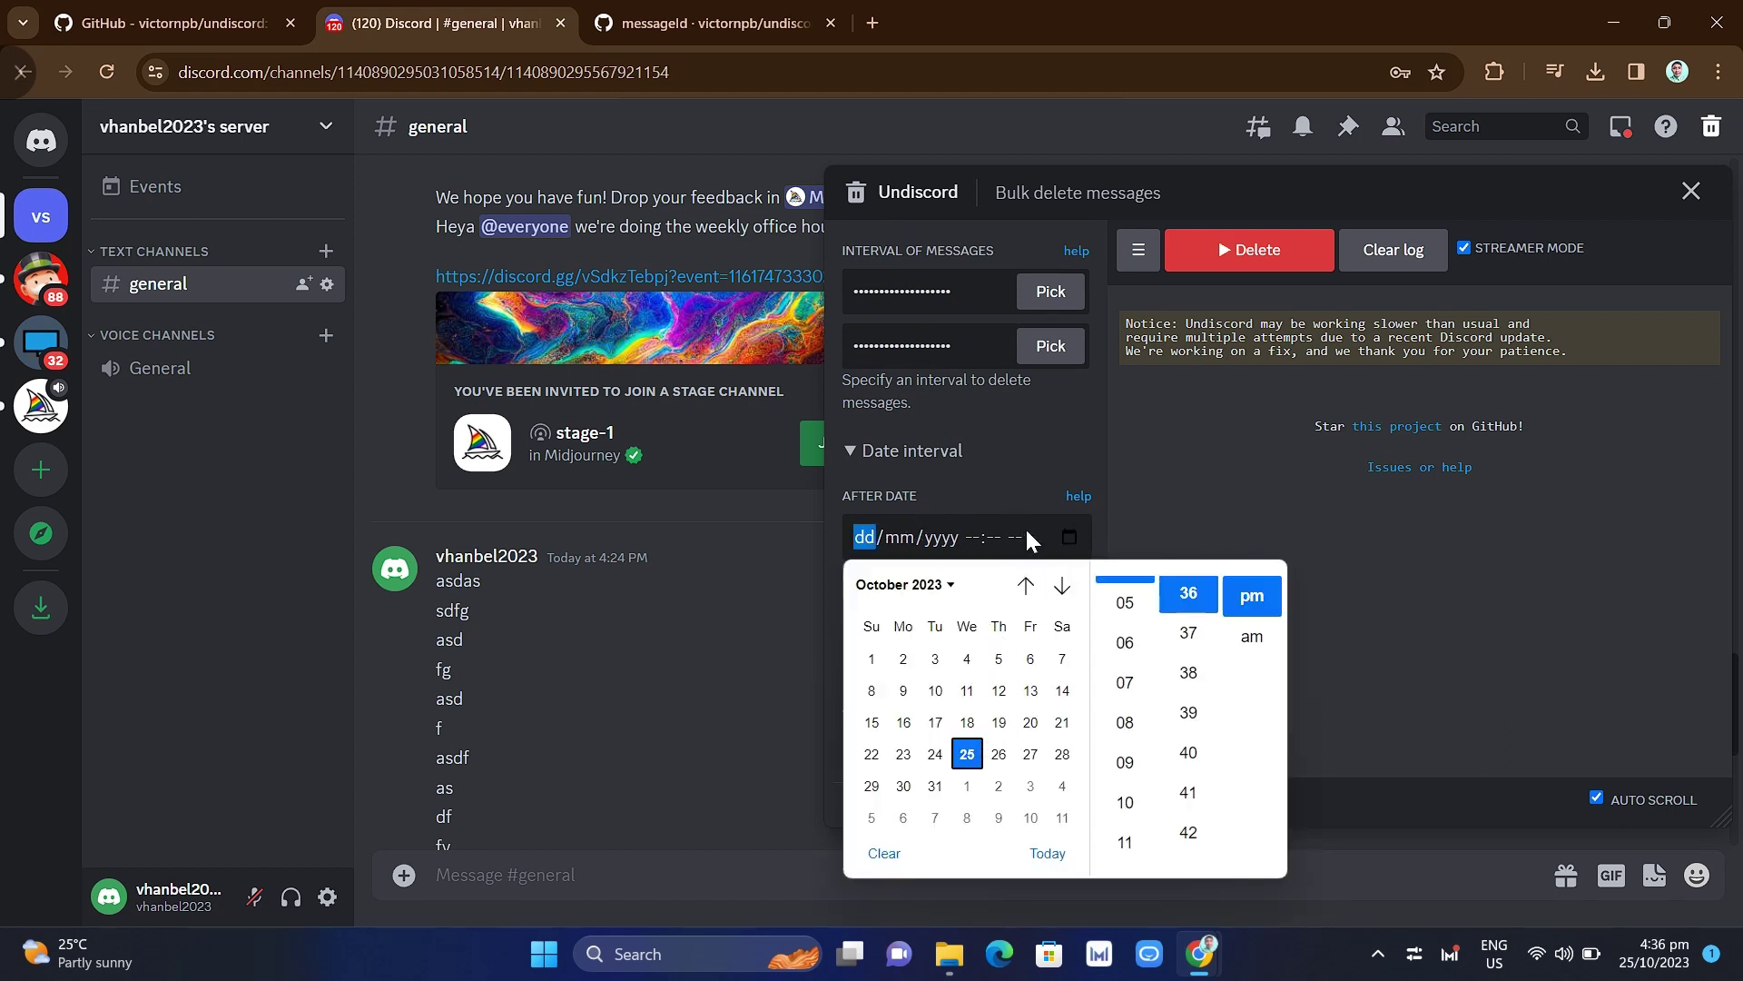
{"action": "left_click", "coordinate": [754, 565]}
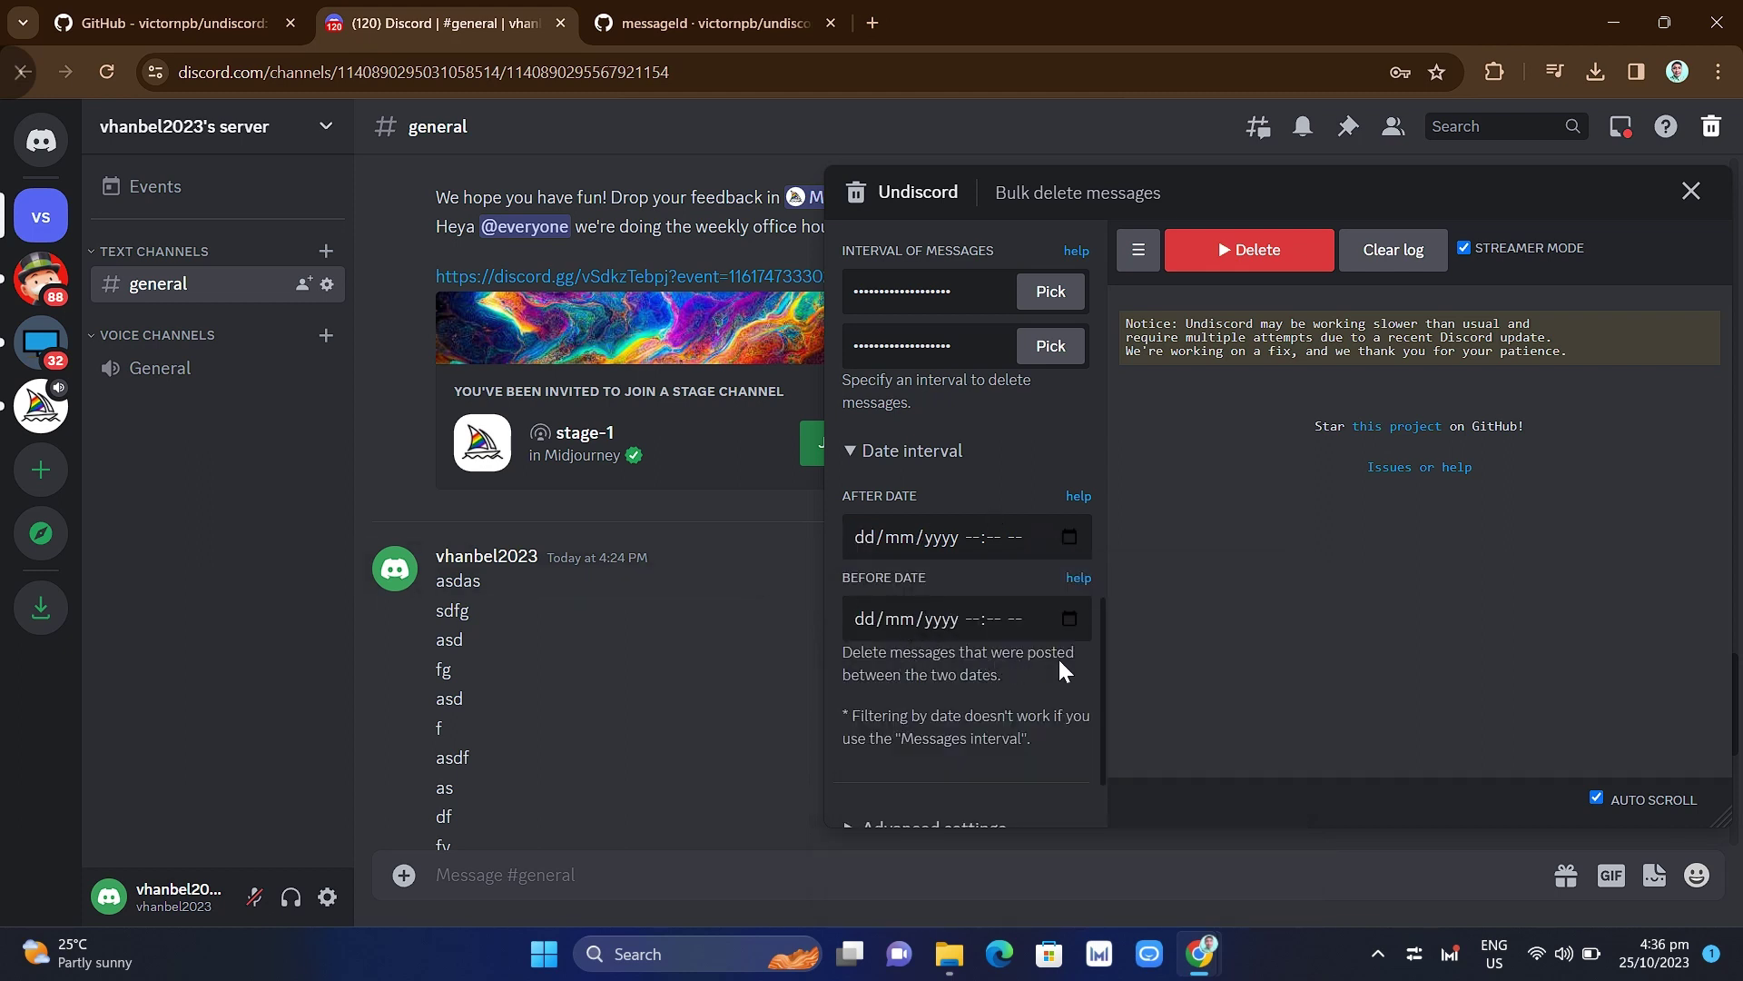
{"action": "left_click", "coordinate": [830, 22]}
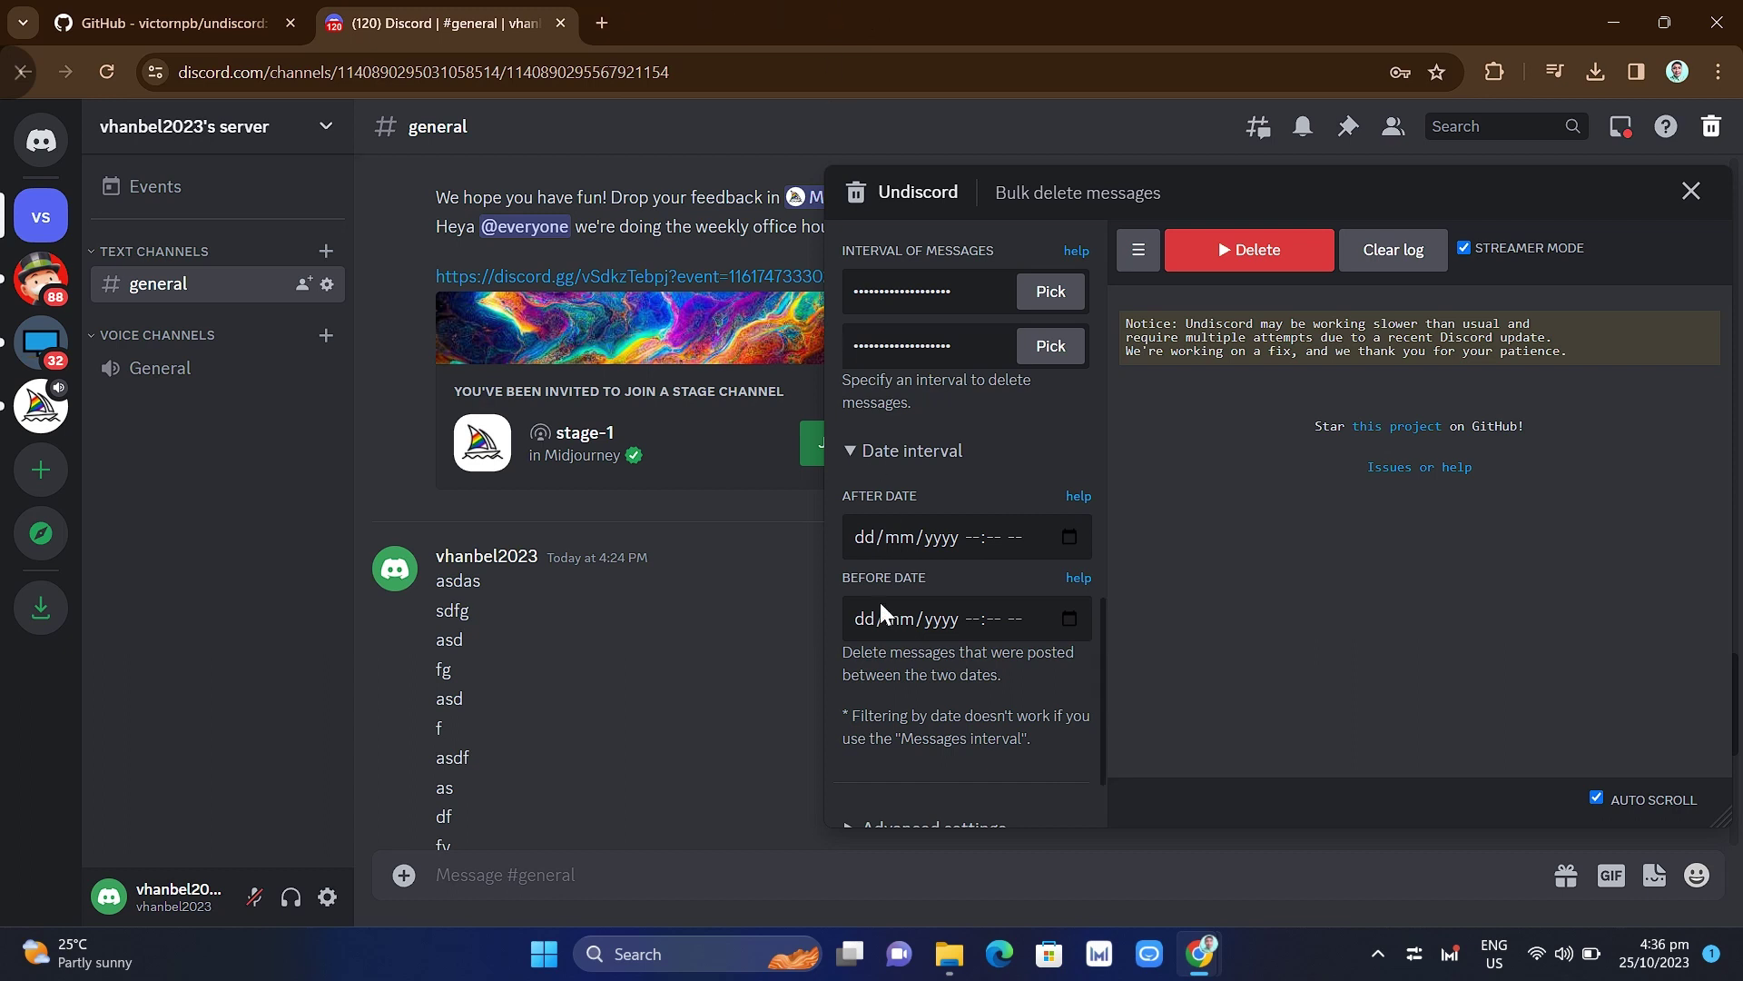
{"action": "scroll", "coordinate": [899, 636], "scroll_direction": "down", "scroll_amount": 2}
{"action": "left_click", "coordinate": [856, 708]}
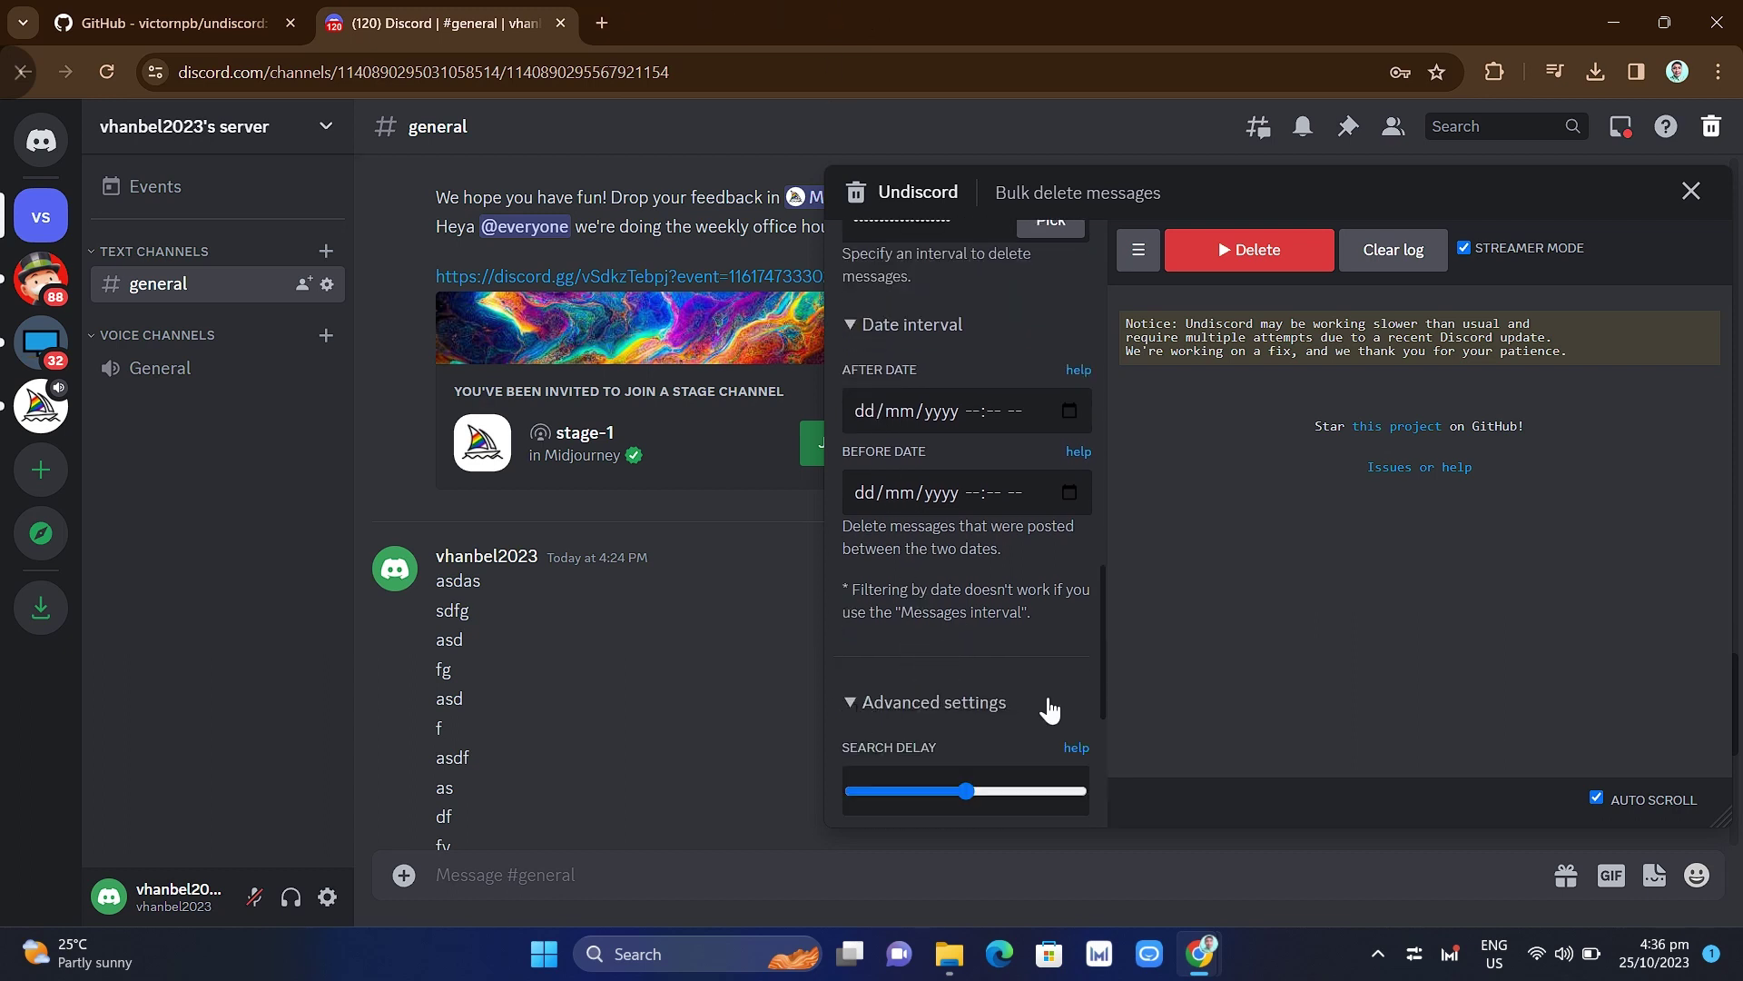
{"action": "scroll", "coordinate": [1051, 705], "scroll_direction": "down", "scroll_amount": 3}
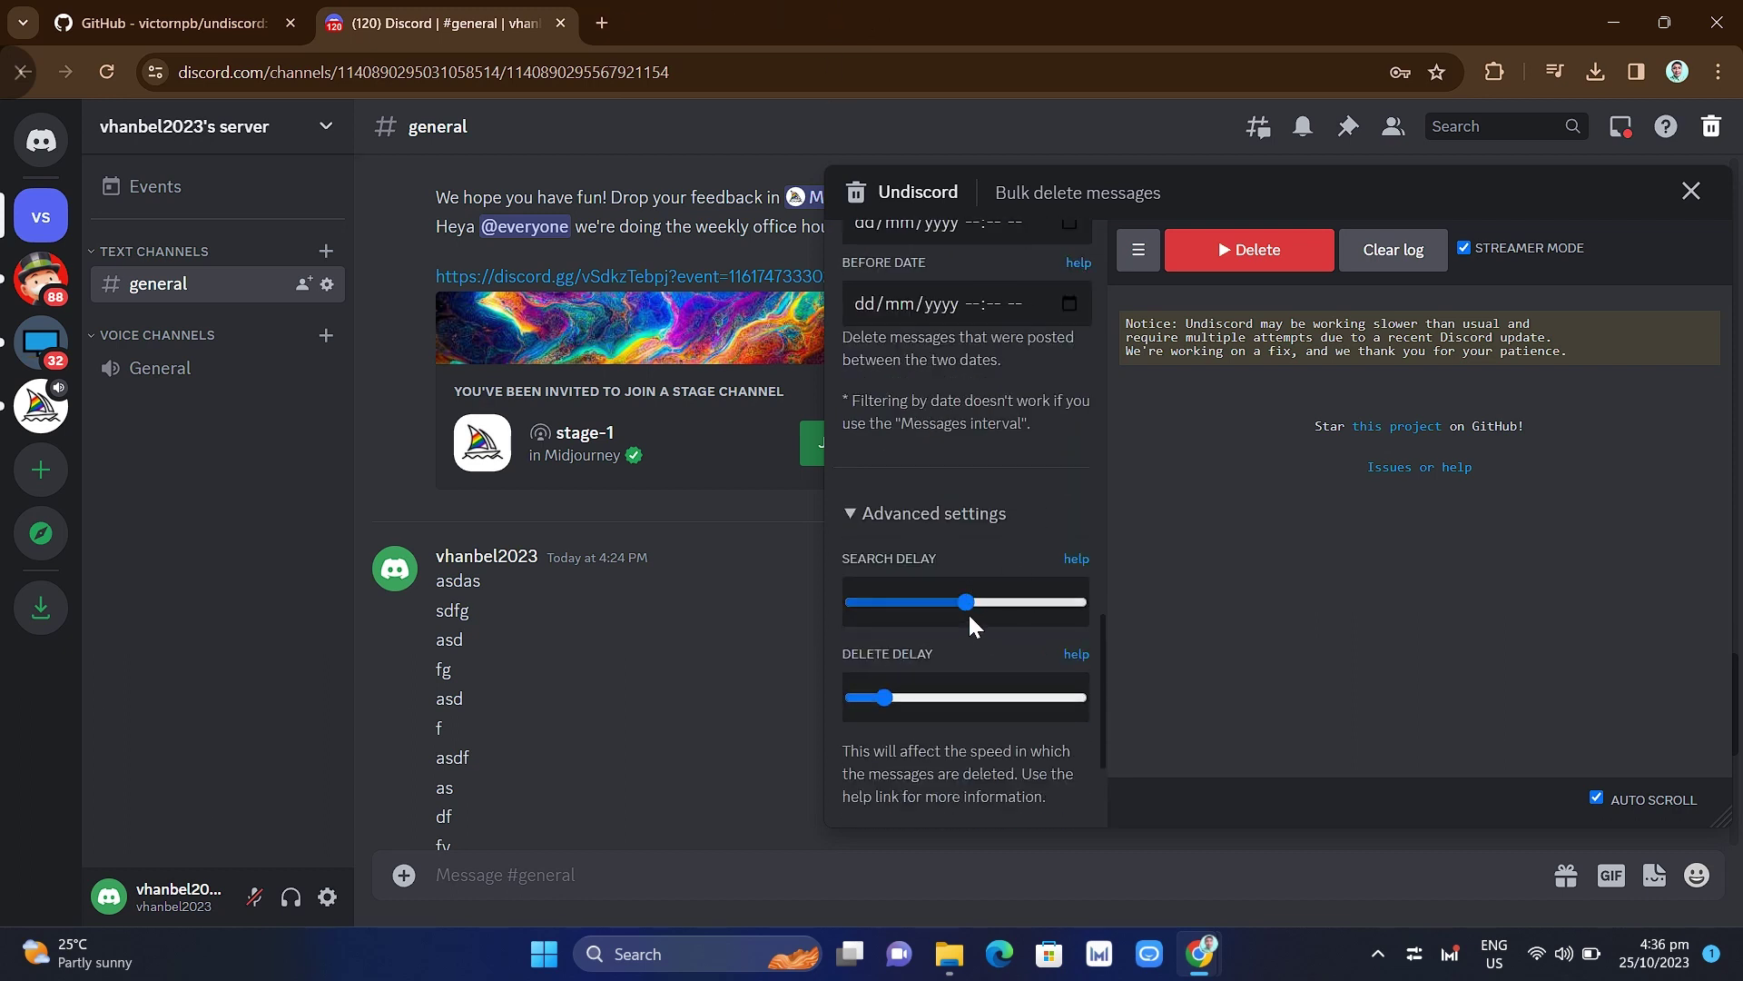
{"action": "scroll", "coordinate": [998, 635], "scroll_direction": "down", "scroll_amount": 3}
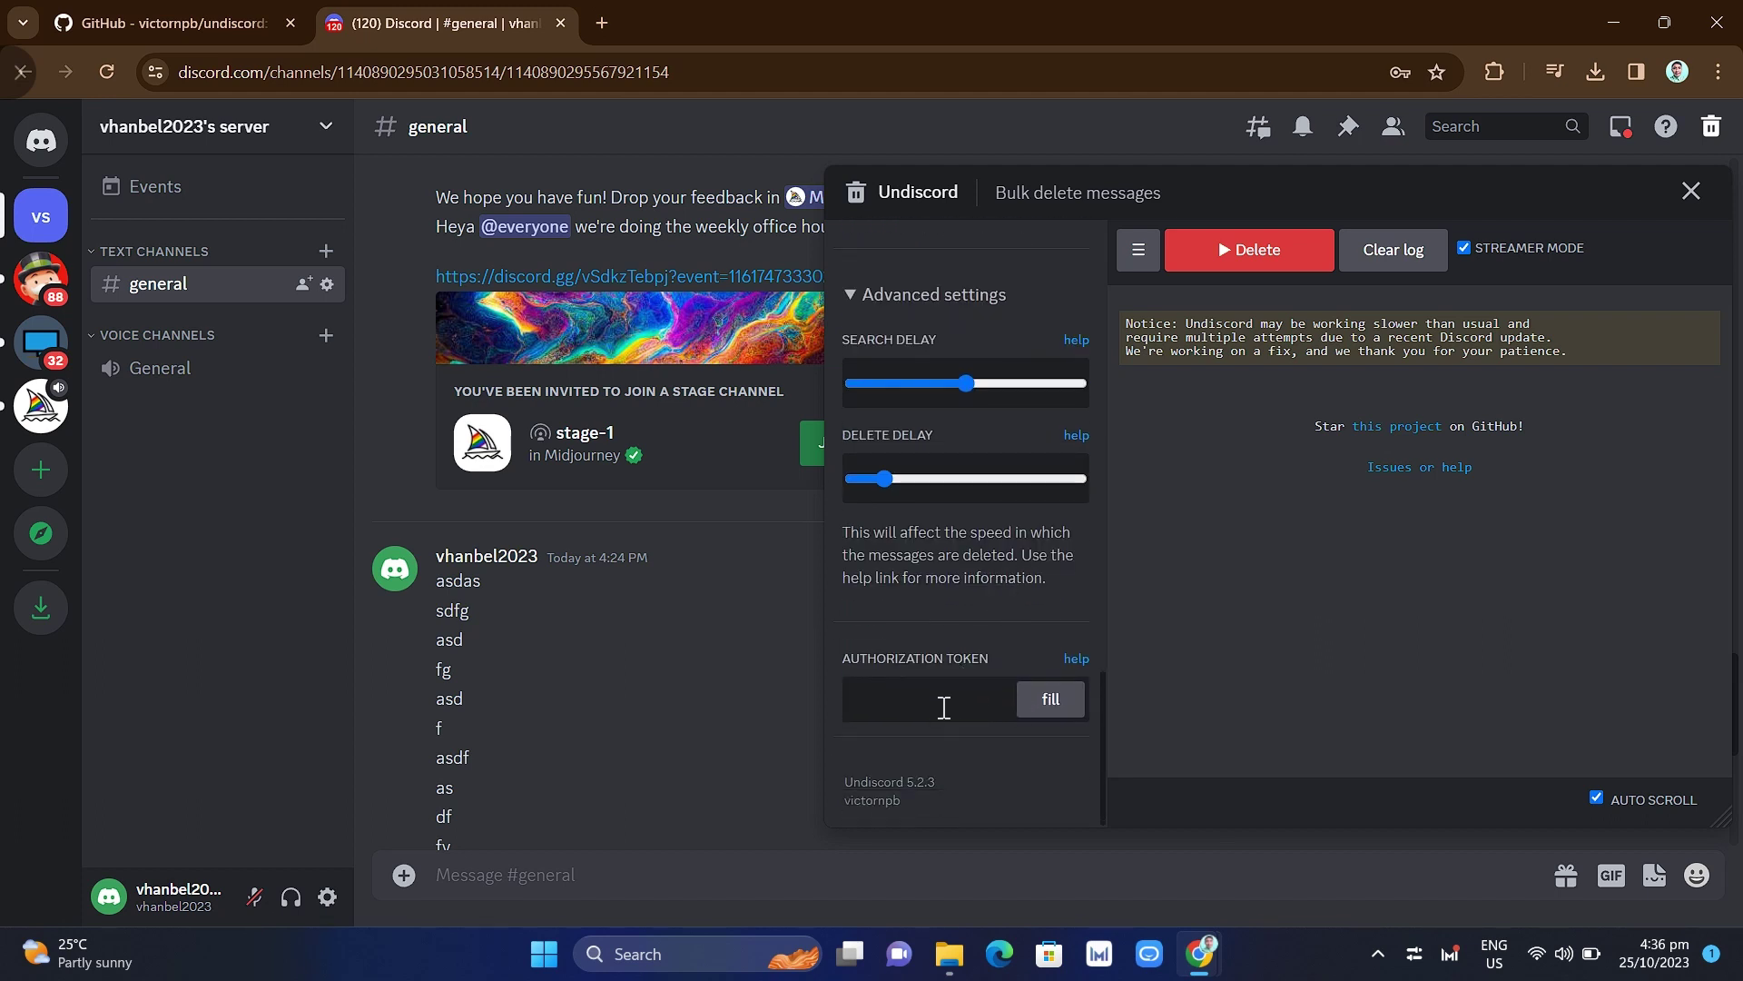
Read the Undiscord authToken wiki page on GitHub, then close it to return to Discord
{"action": "left_click", "coordinate": [1078, 659]}
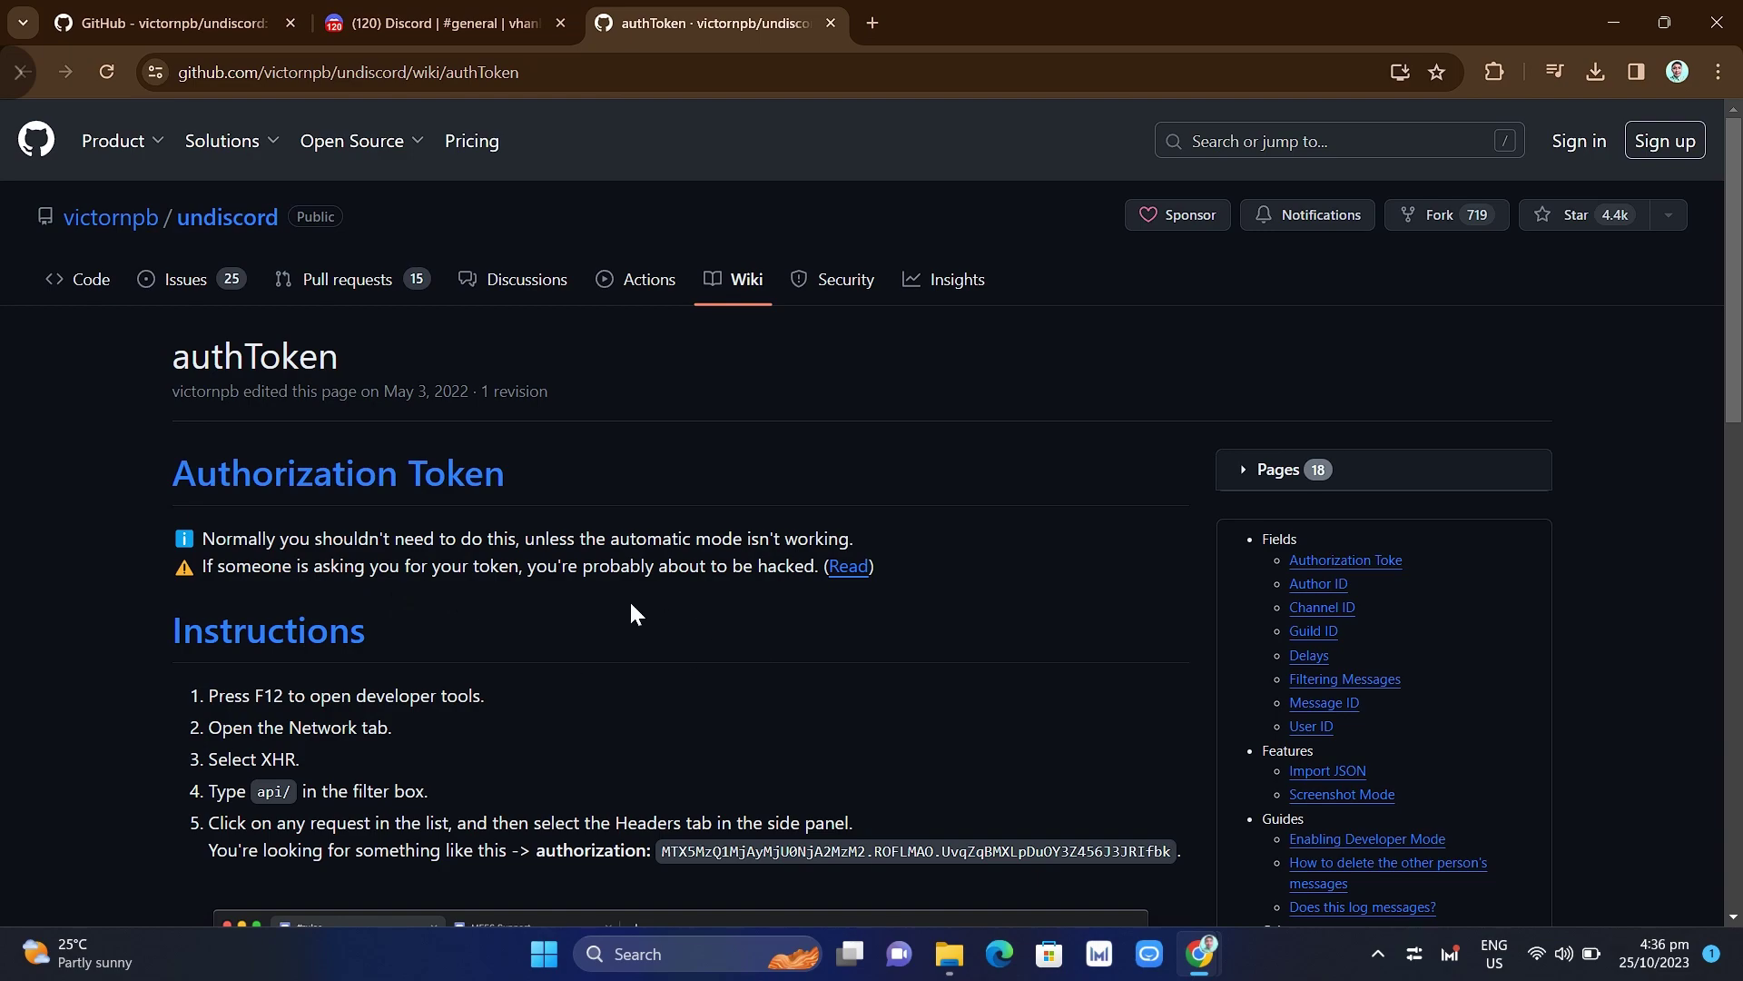
{"action": "scroll", "coordinate": [767, 659], "scroll_direction": "down", "scroll_amount": 4}
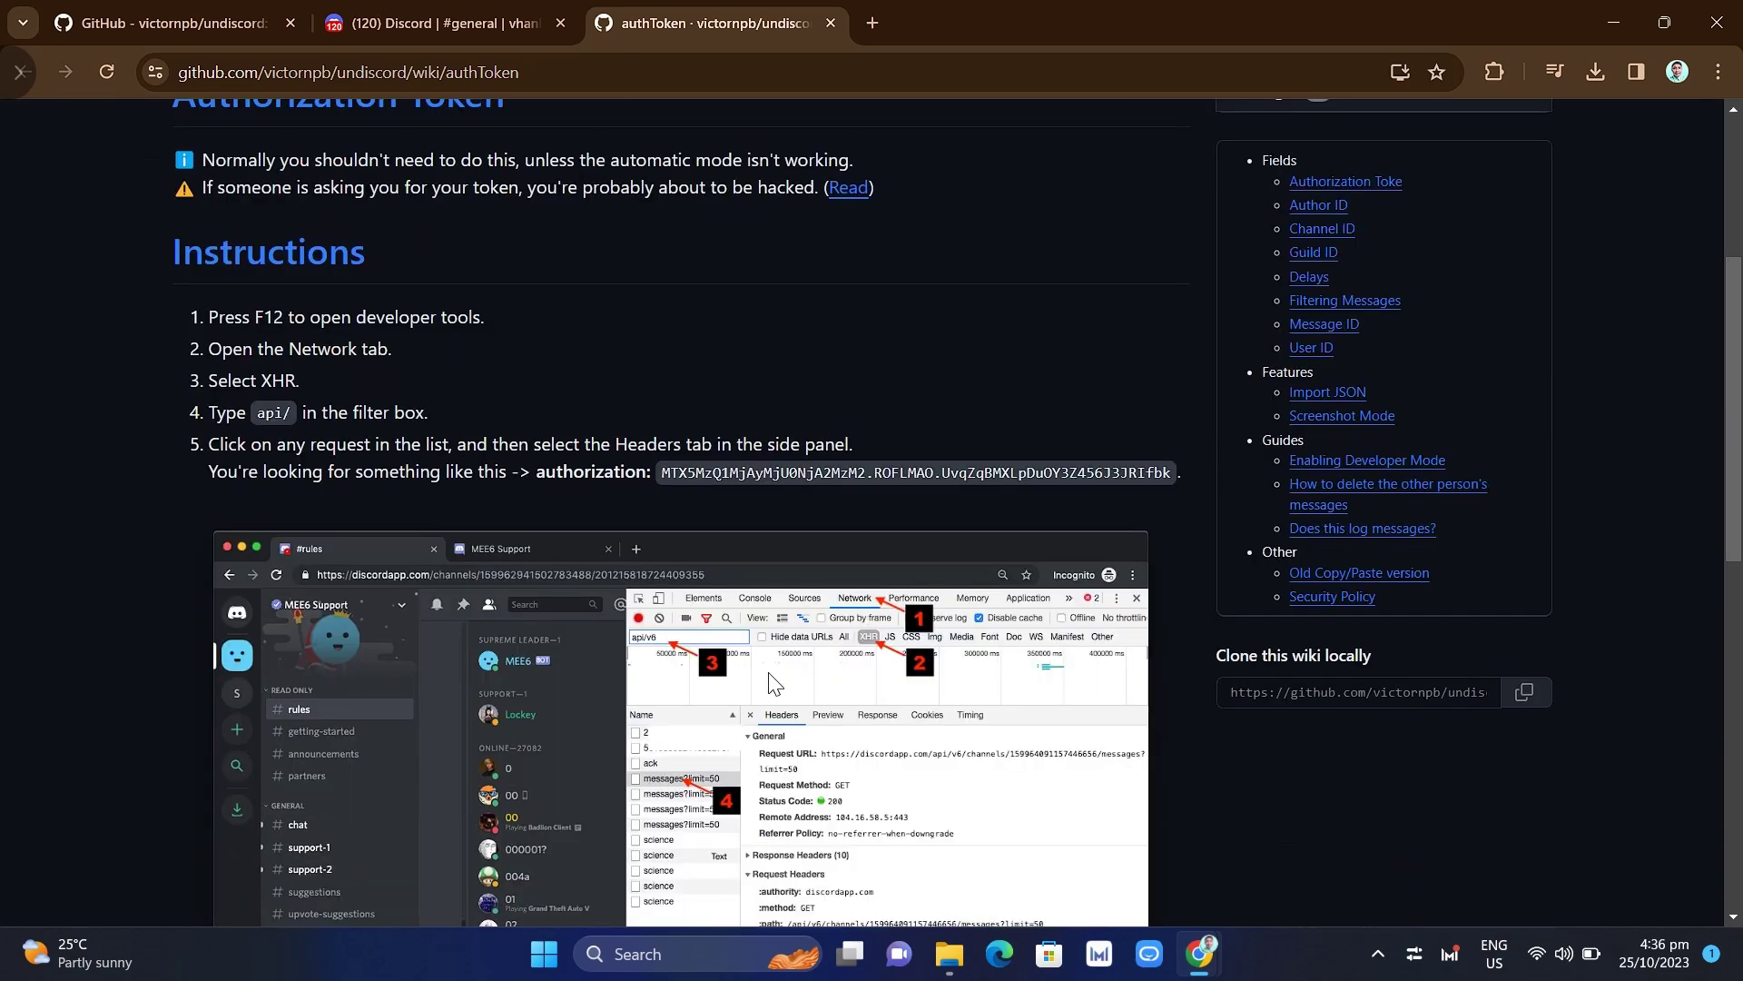
{"action": "scroll", "coordinate": [774, 683], "scroll_direction": "down", "scroll_amount": 4}
{"action": "scroll", "coordinate": [774, 683], "scroll_direction": "up", "scroll_amount": 6}
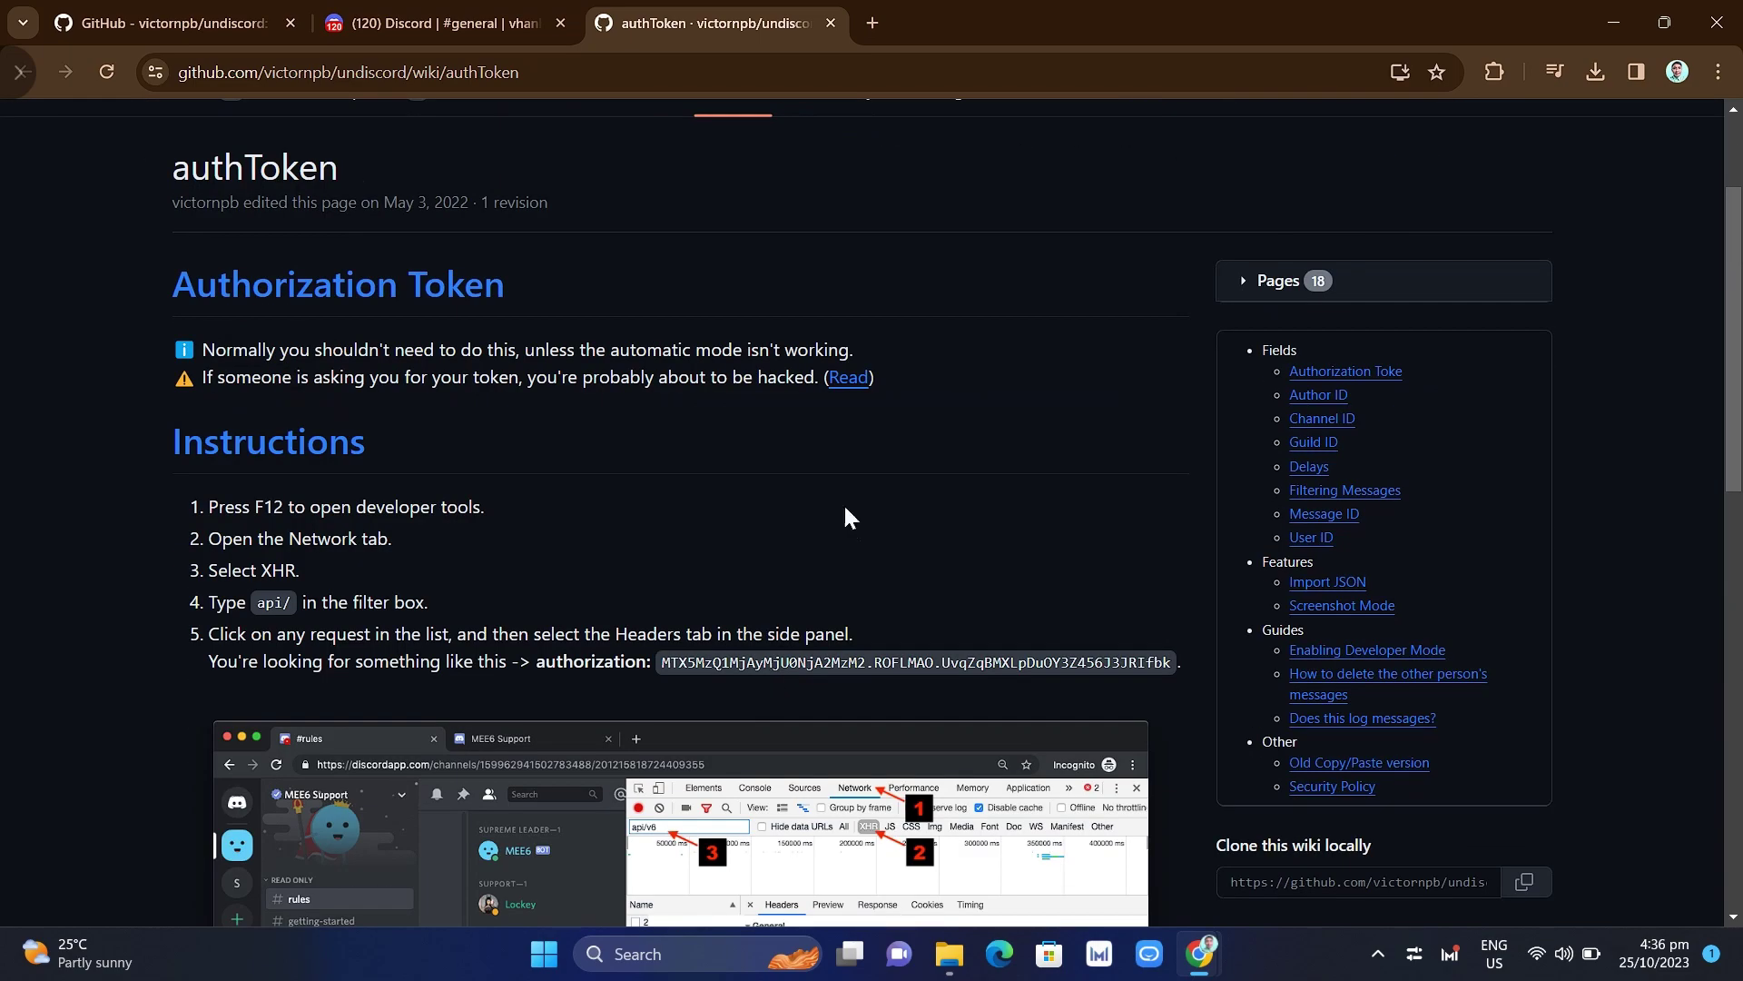
{"action": "left_click", "coordinate": [830, 22]}
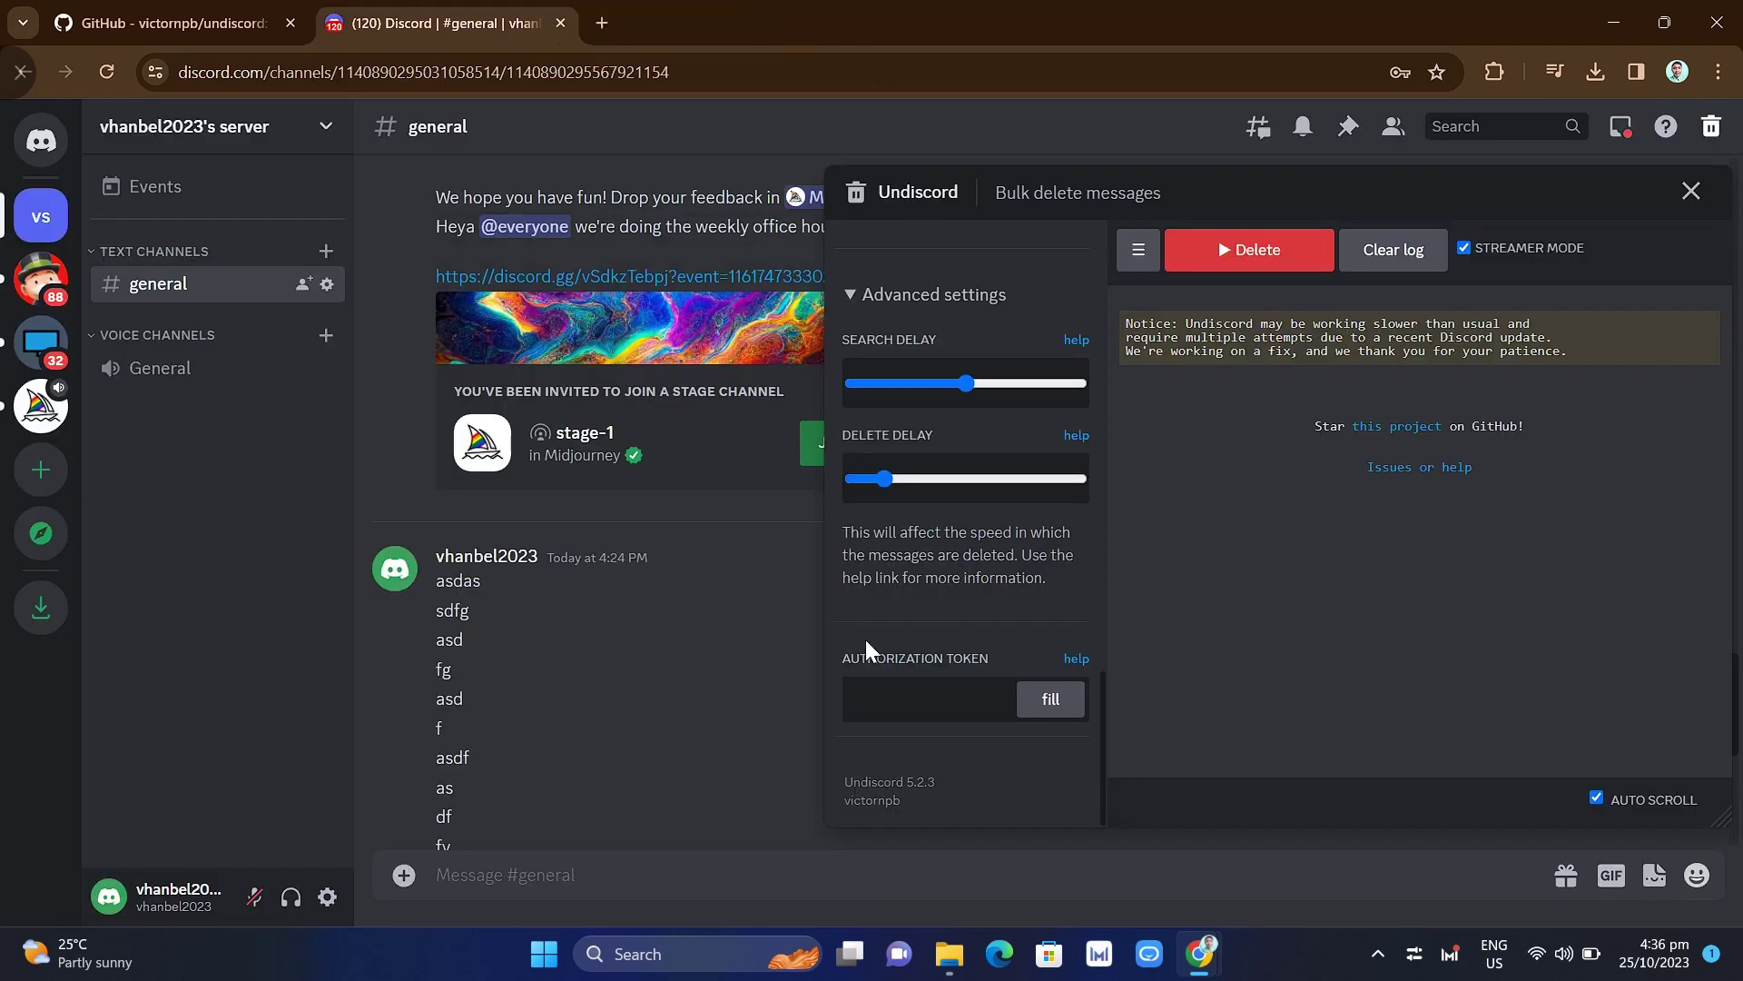
Toggle Streamer Mode, acknowledge its notice, and run Delete, which fails asking for the Server ID
{"action": "scroll", "coordinate": [977, 759], "scroll_direction": "up", "scroll_amount": 5}
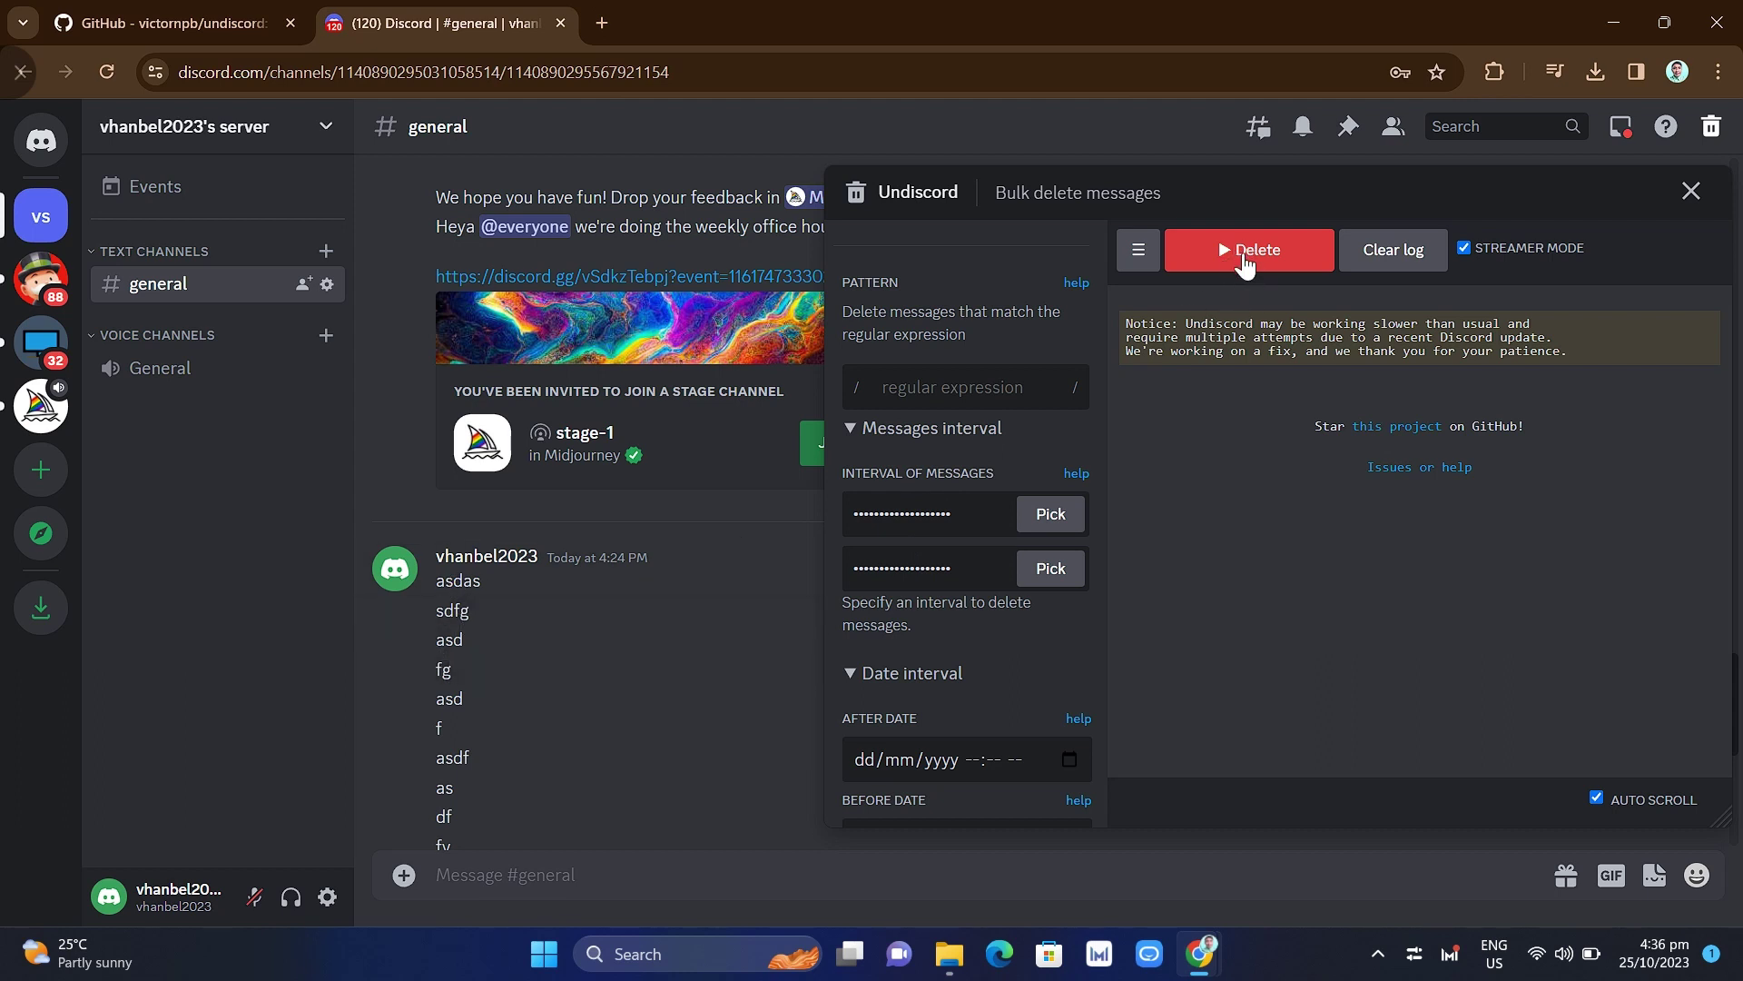
{"action": "left_click", "coordinate": [1465, 248]}
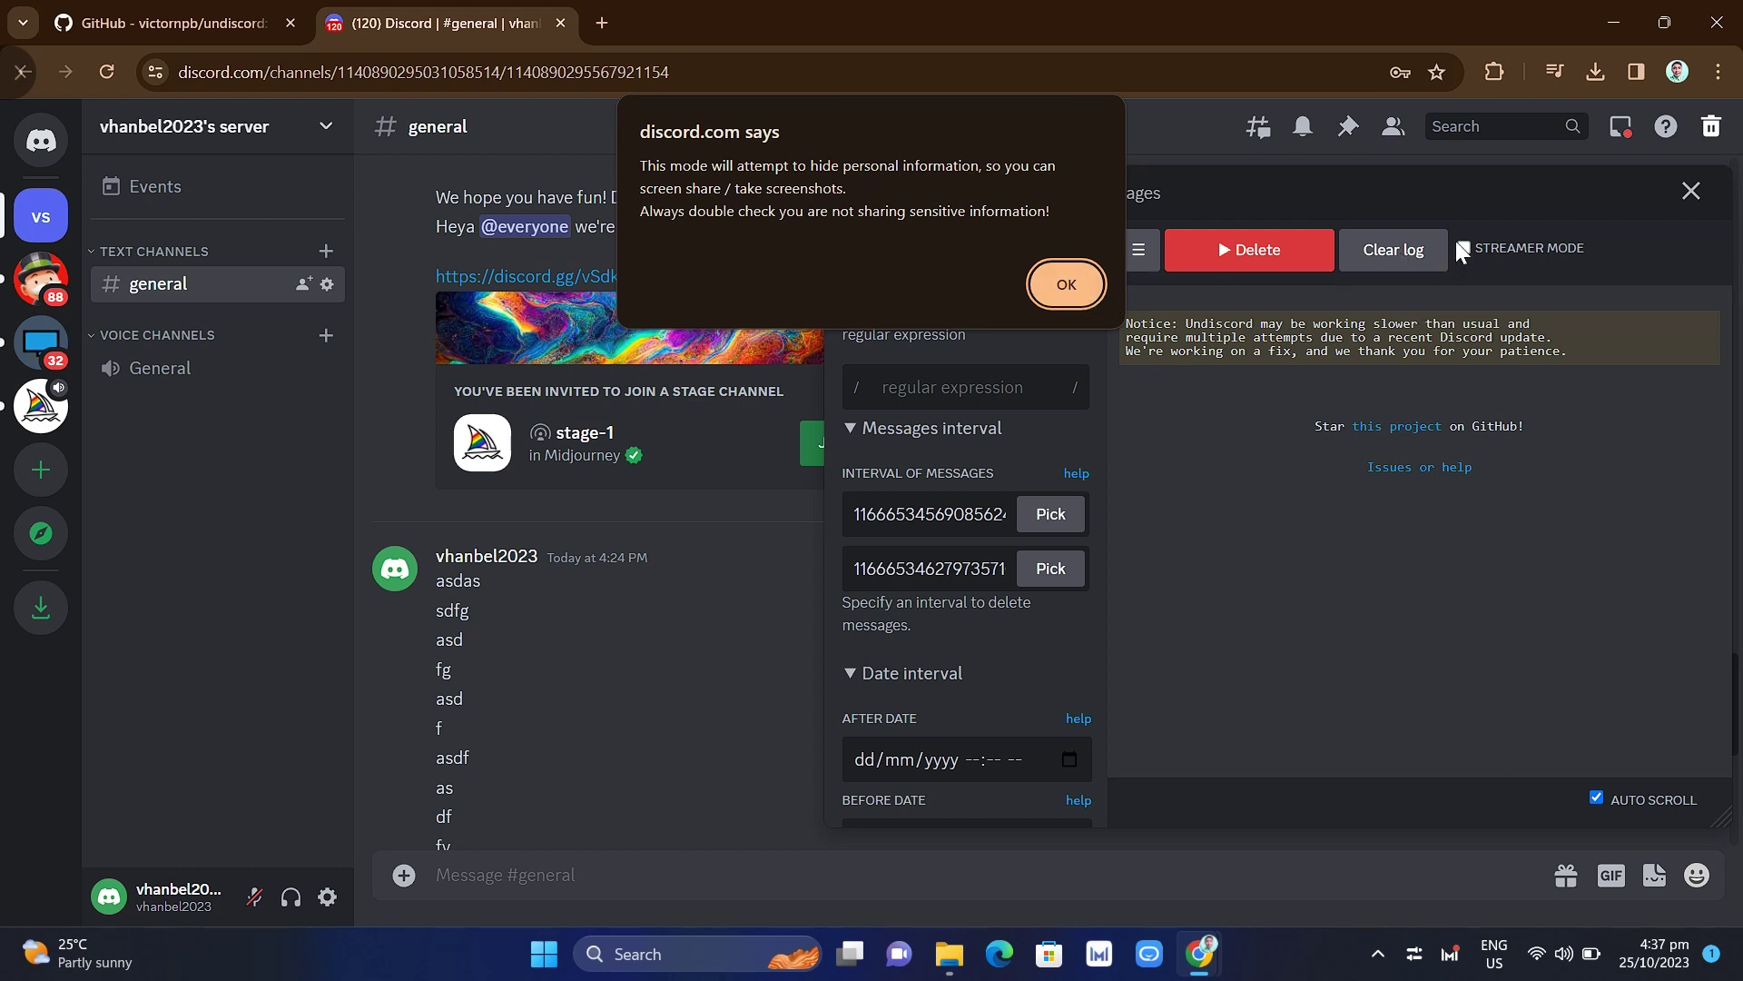
{"action": "left_click", "coordinate": [1053, 287]}
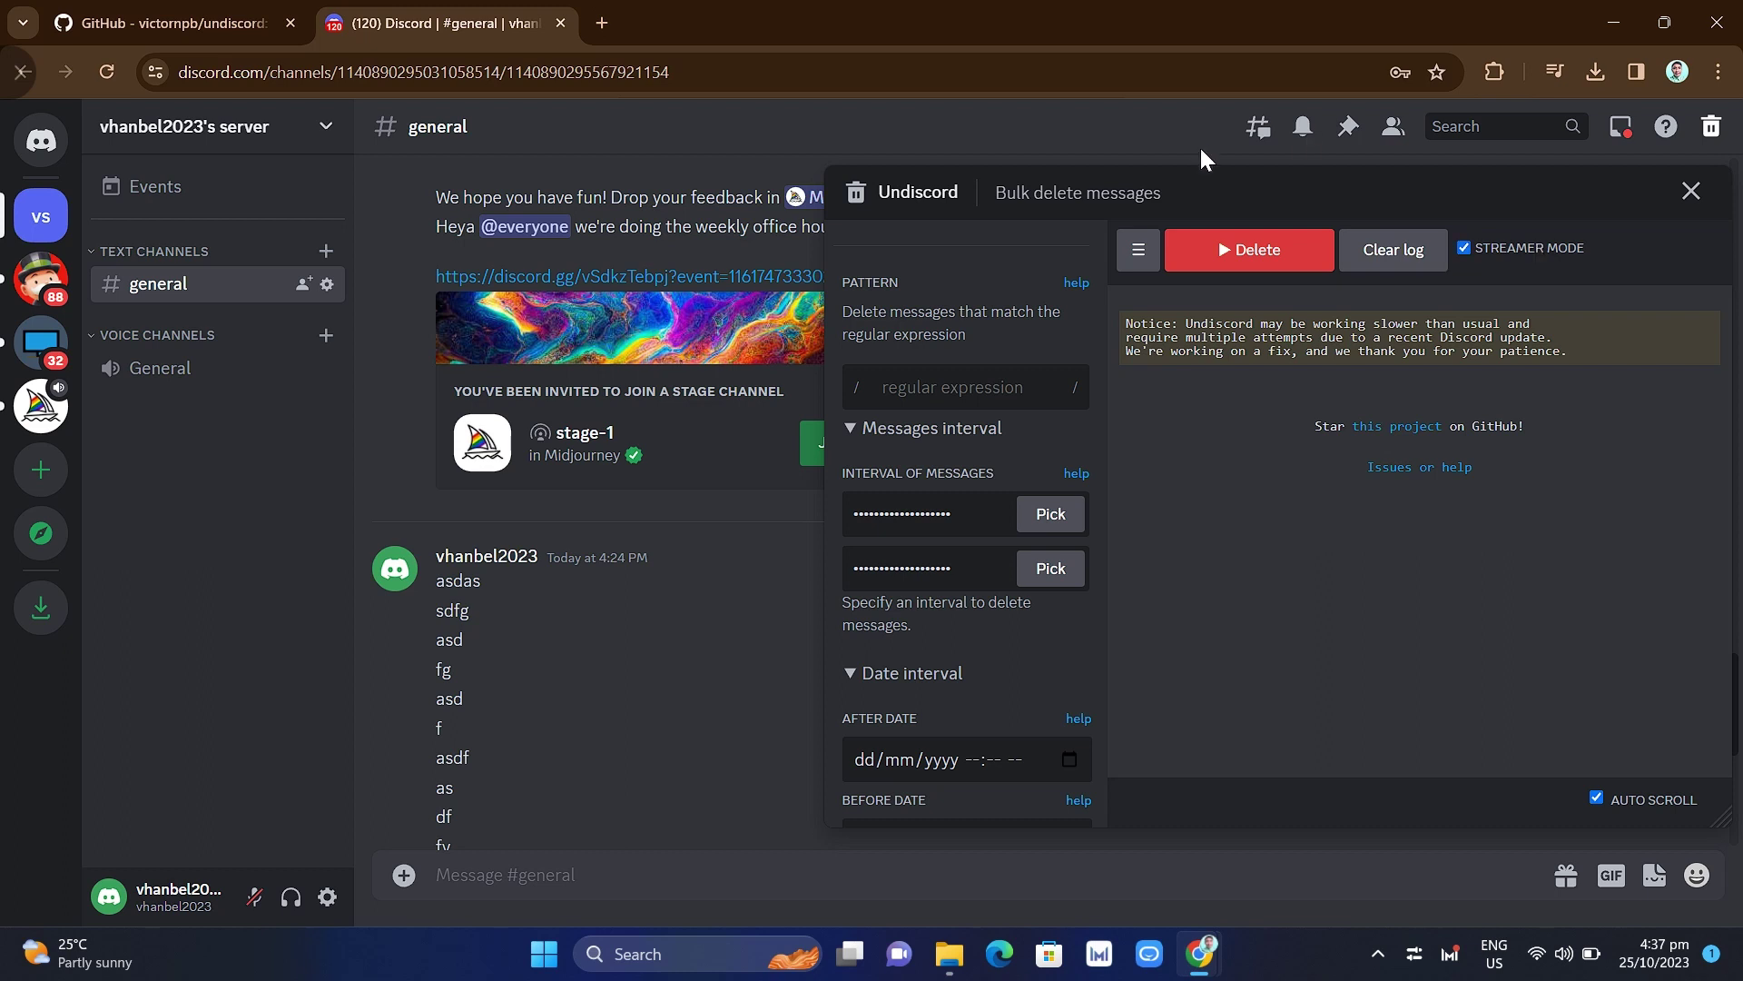
{"action": "left_click", "coordinate": [1262, 268]}
Fill the Server ID with the copied current server ID, then run and confirm deleting the sdfg message
{"action": "scroll", "coordinate": [1035, 494], "scroll_direction": "up", "scroll_amount": 10}
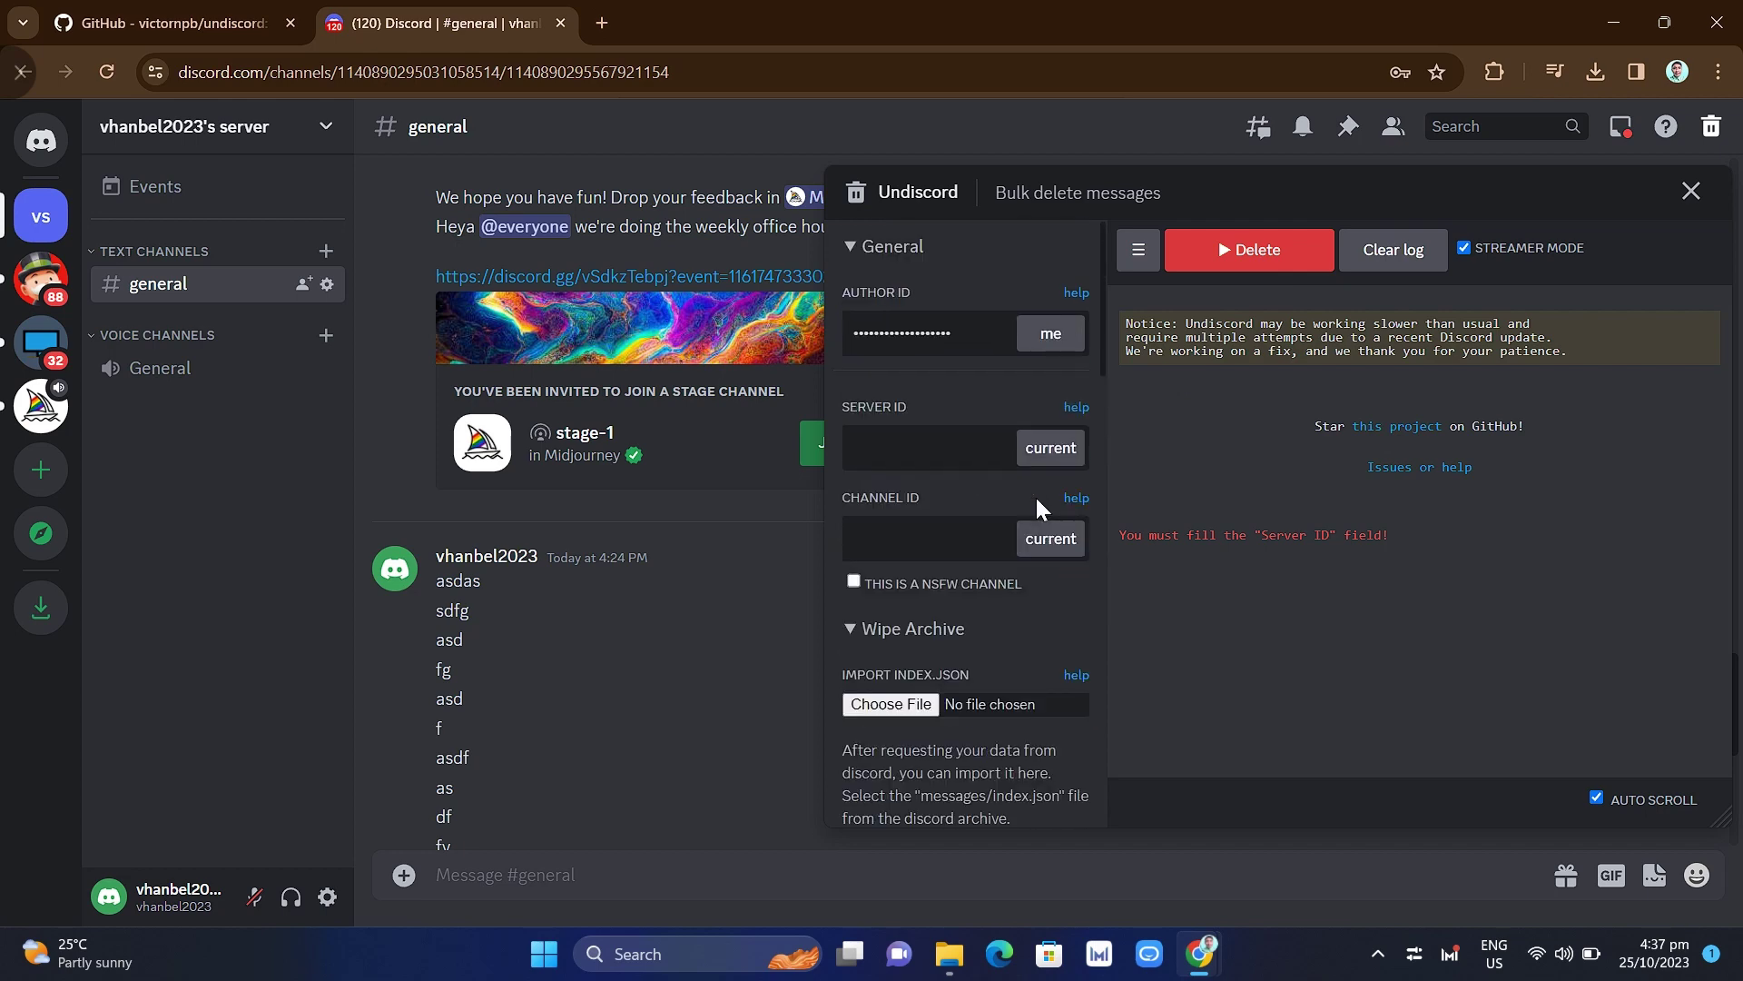
{"action": "left_click", "coordinate": [923, 445]}
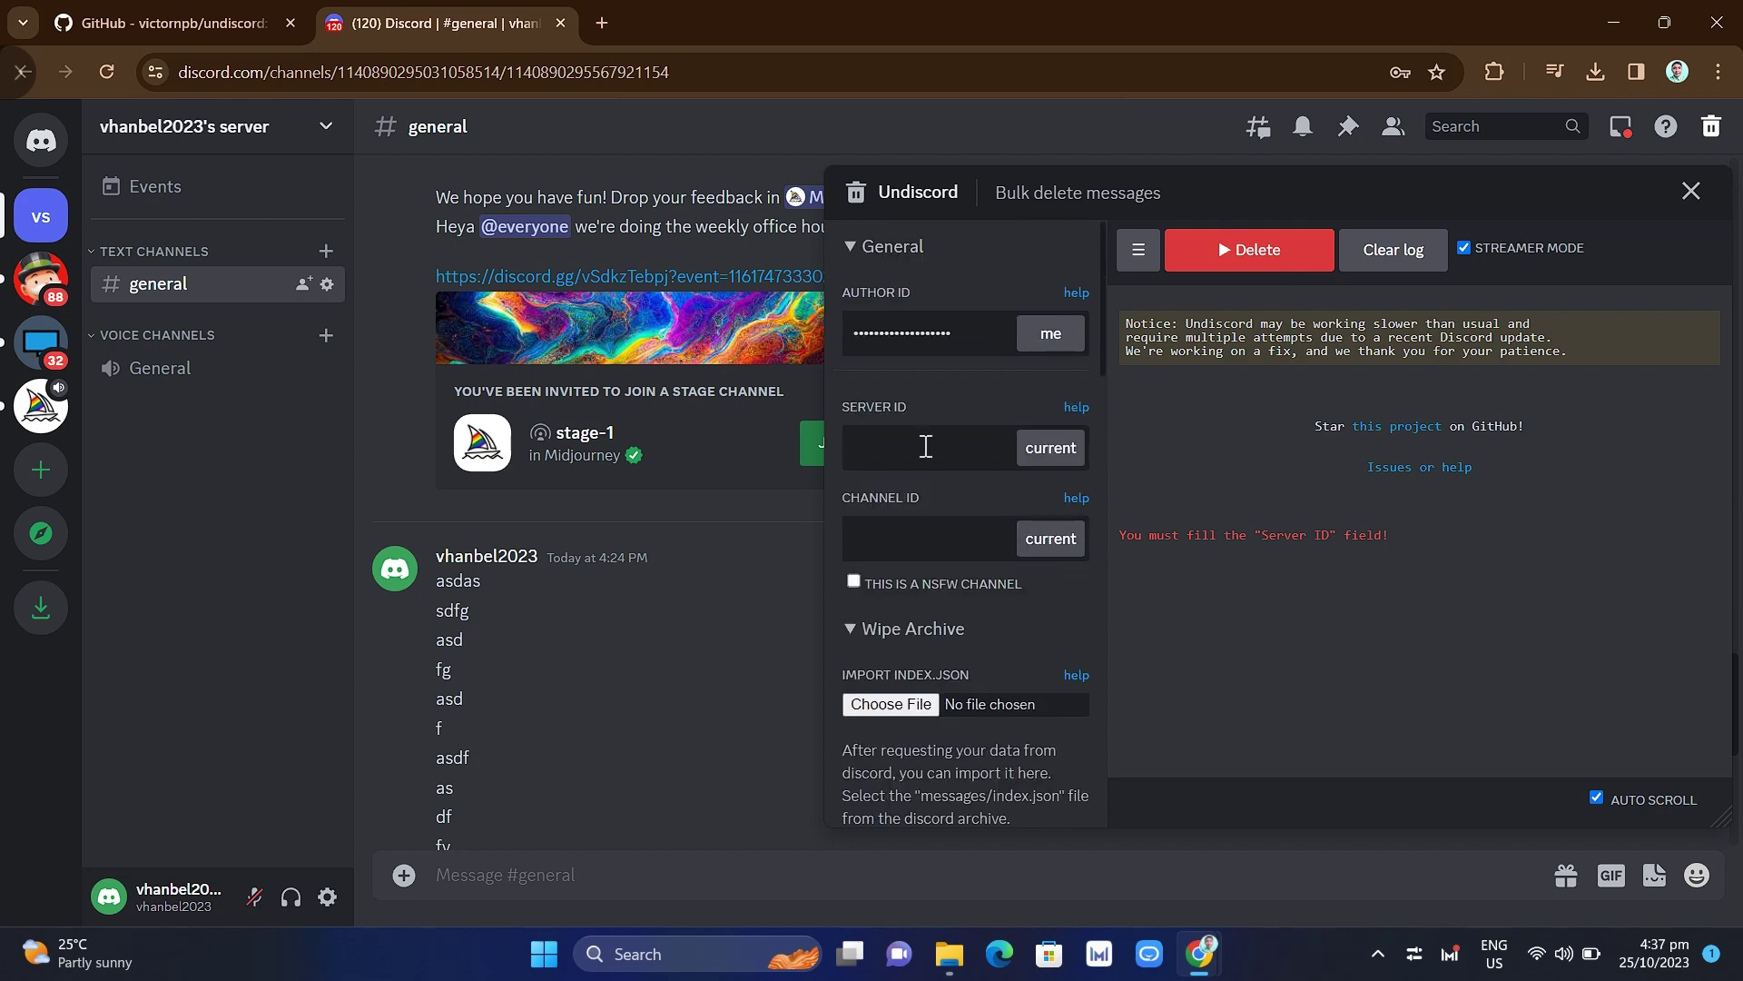
{"action": "right_click", "coordinate": [227, 129]}
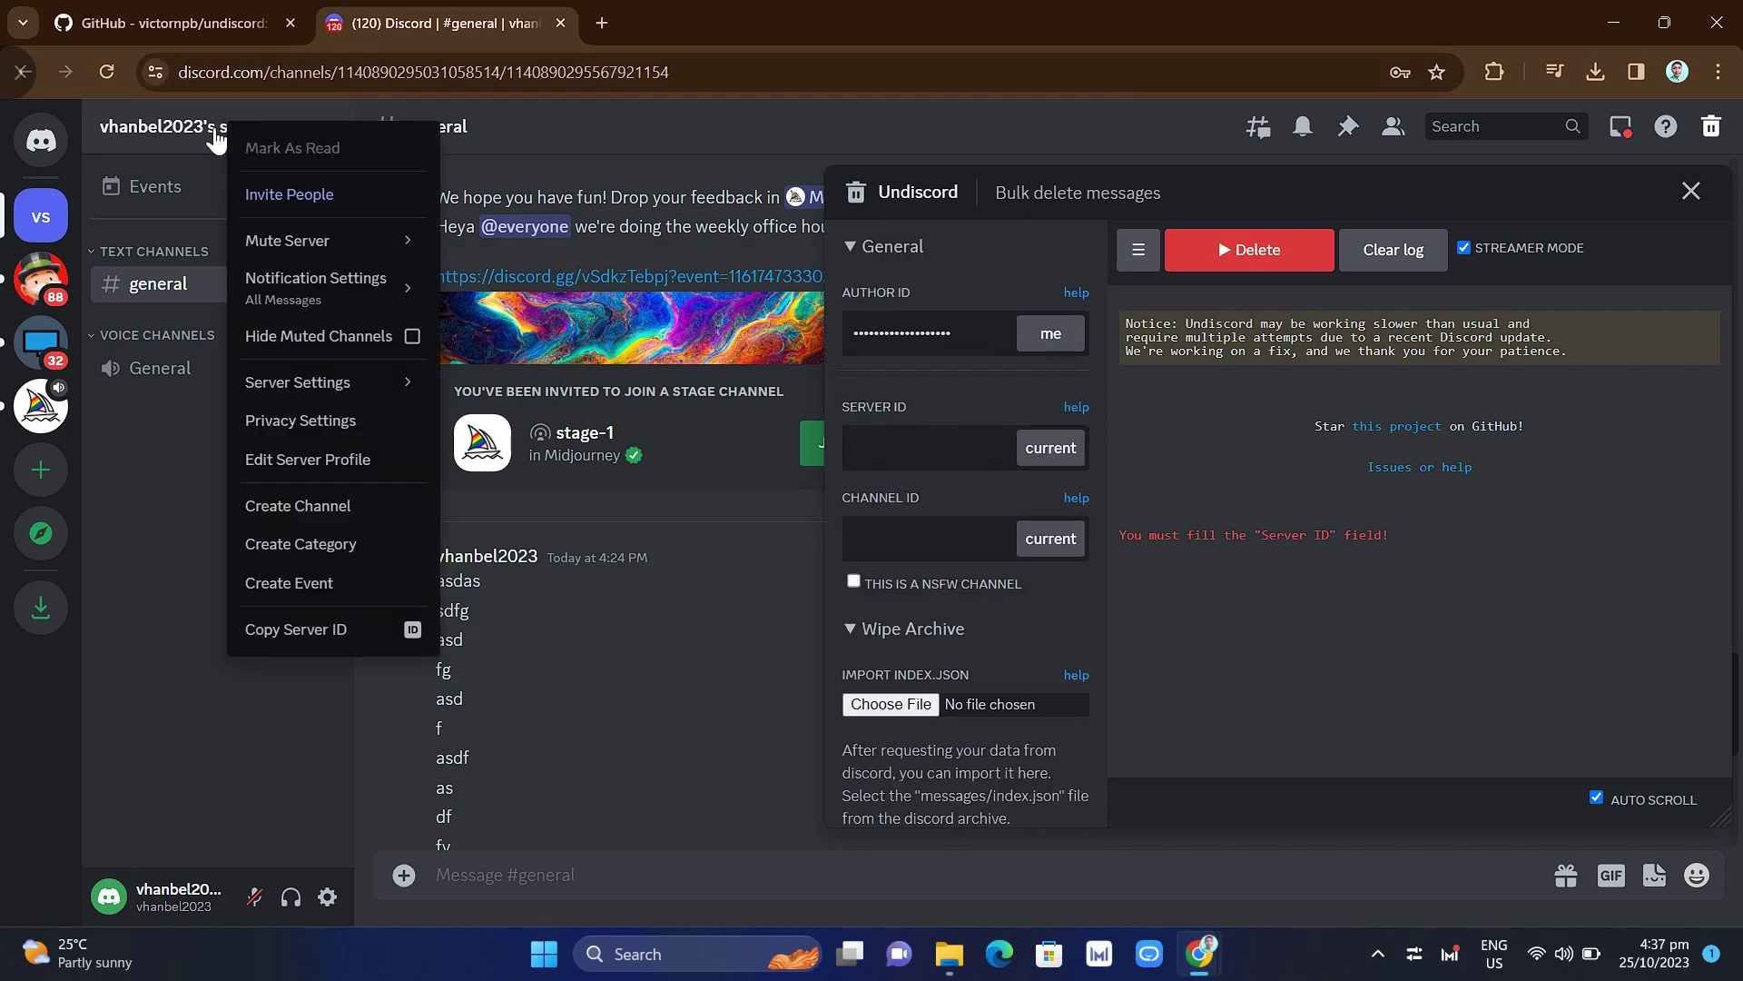
{"action": "left_click", "coordinate": [272, 629]}
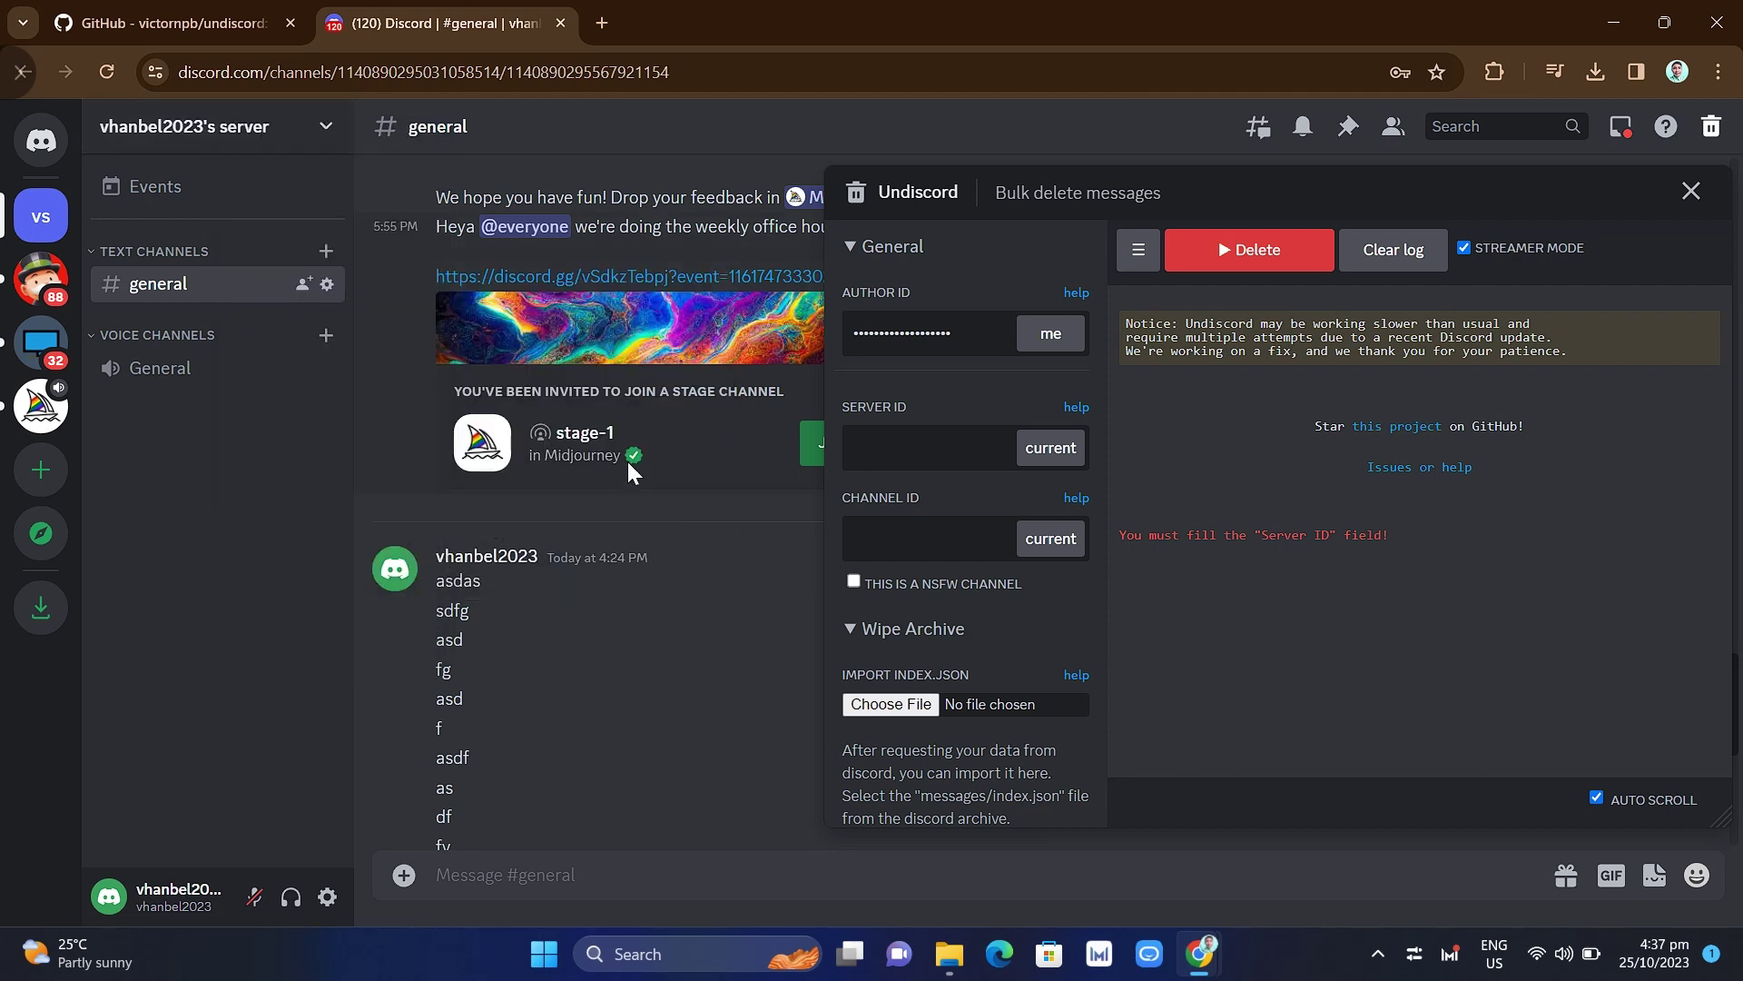
{"action": "left_click", "coordinate": [1041, 454]}
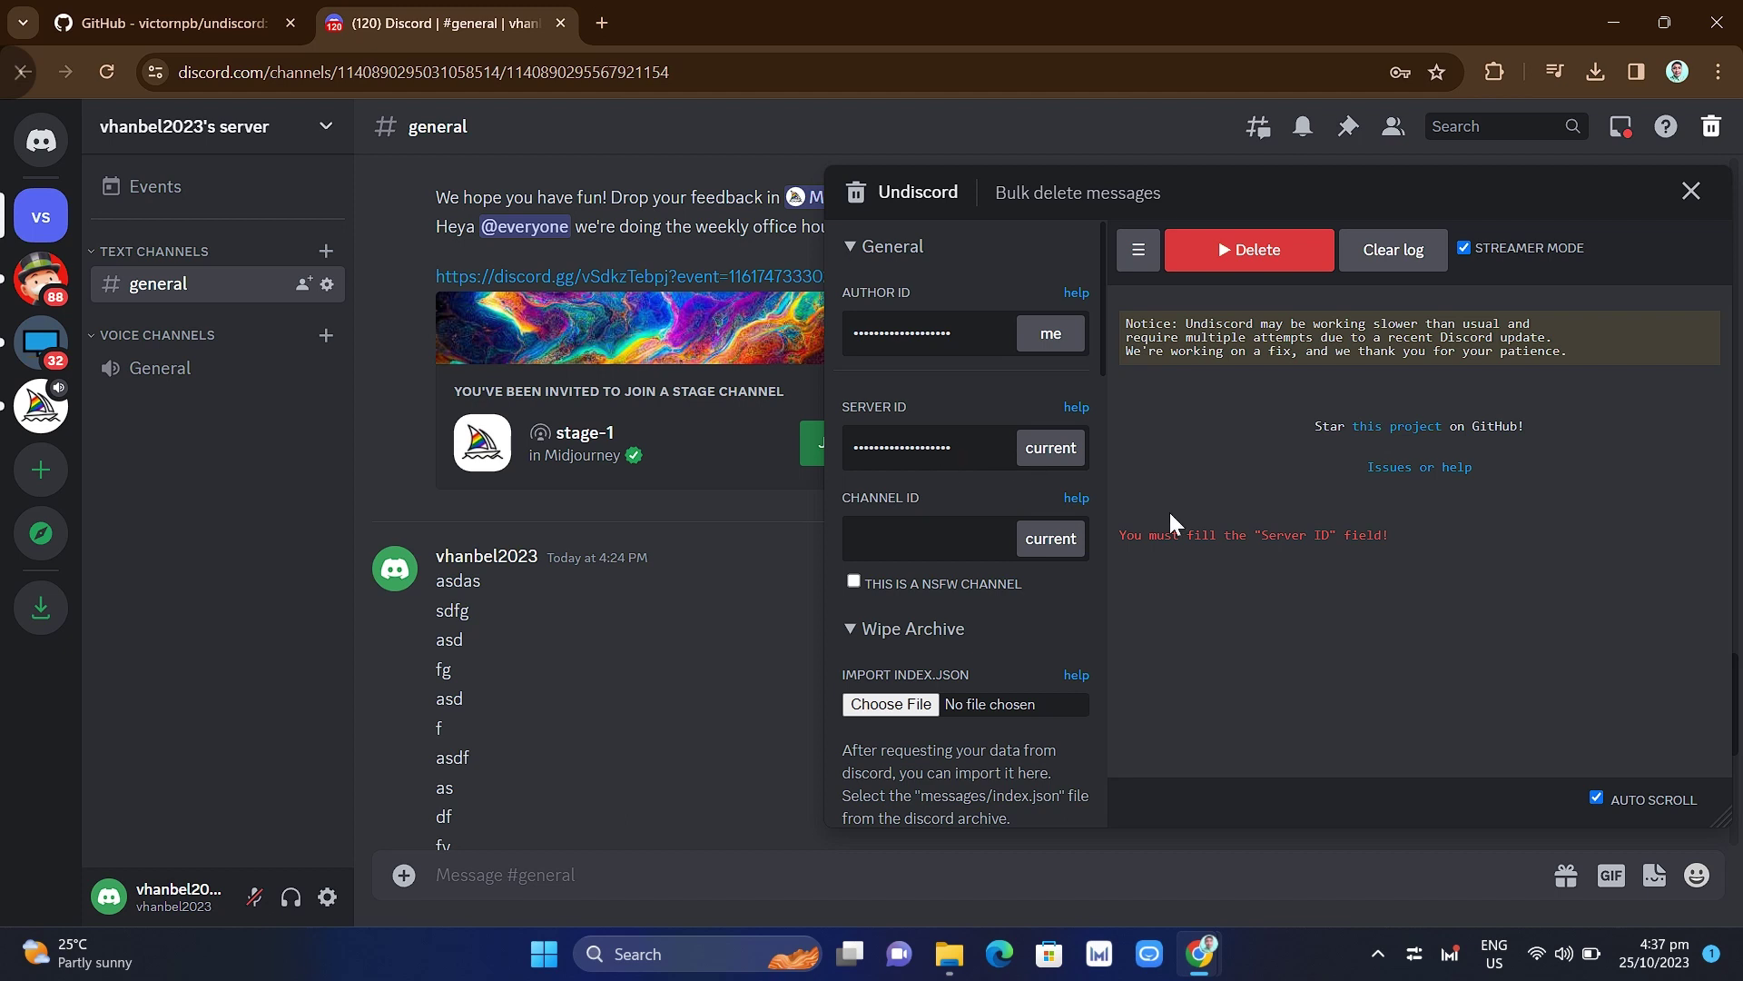
{"action": "left_click", "coordinate": [1249, 259]}
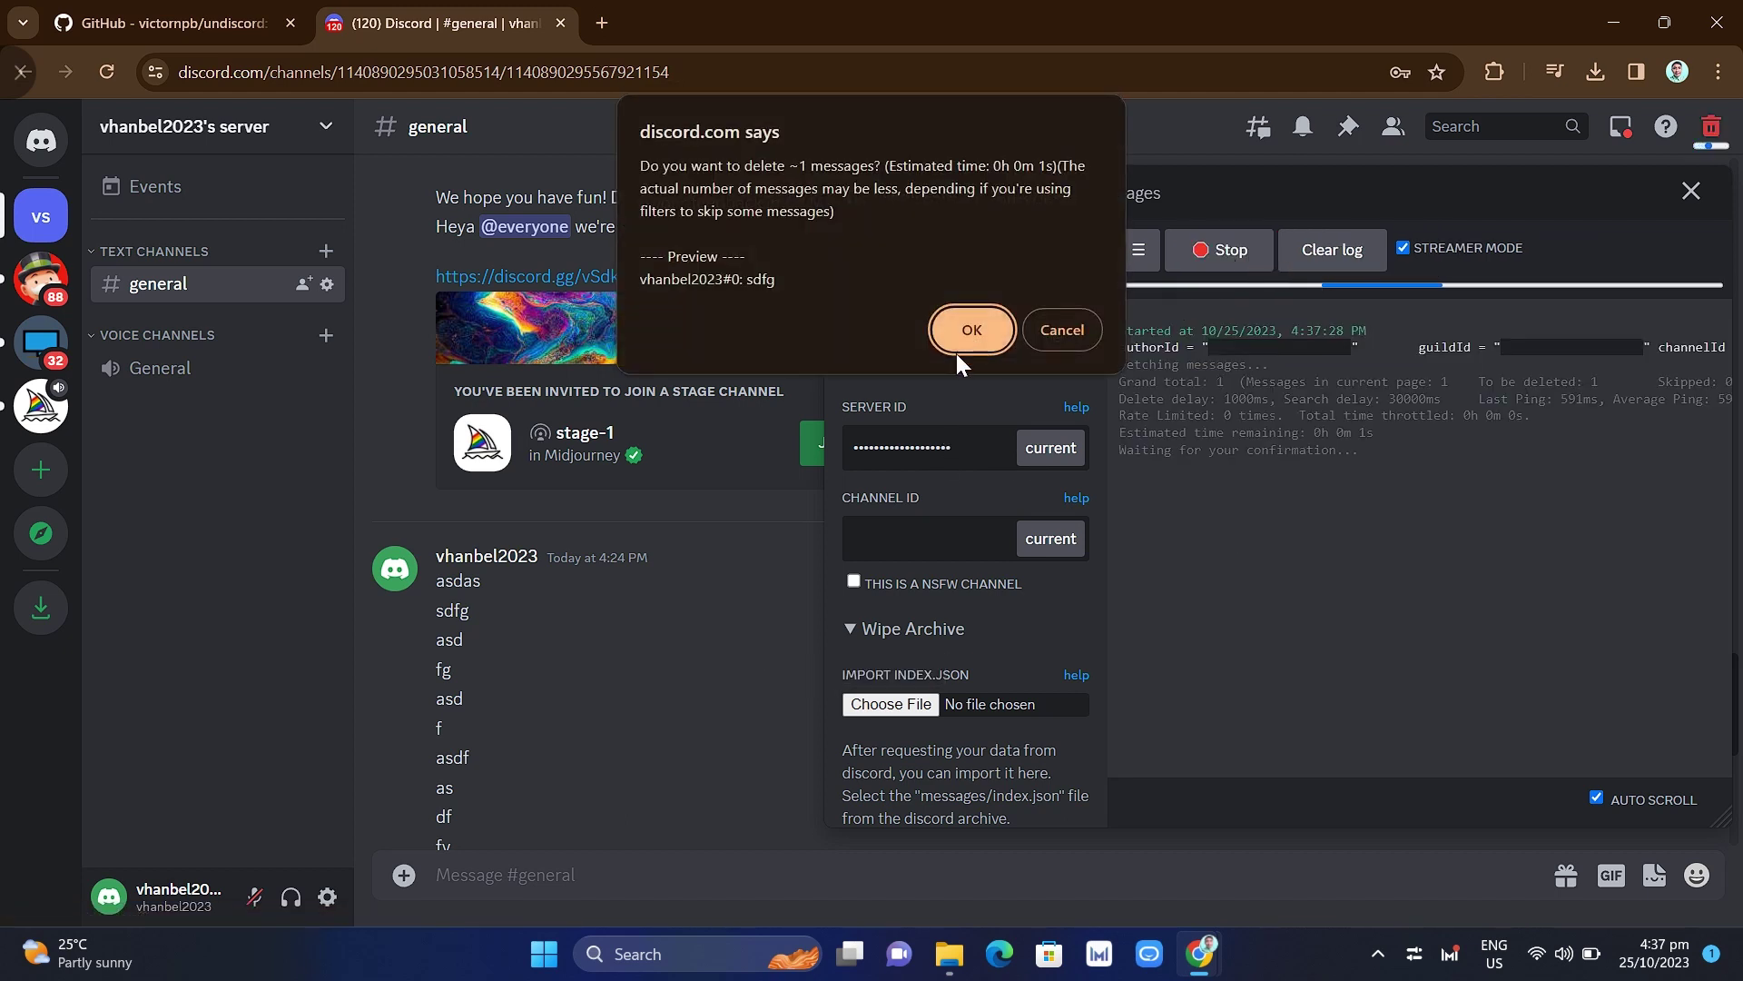
{"action": "left_click", "coordinate": [970, 333]}
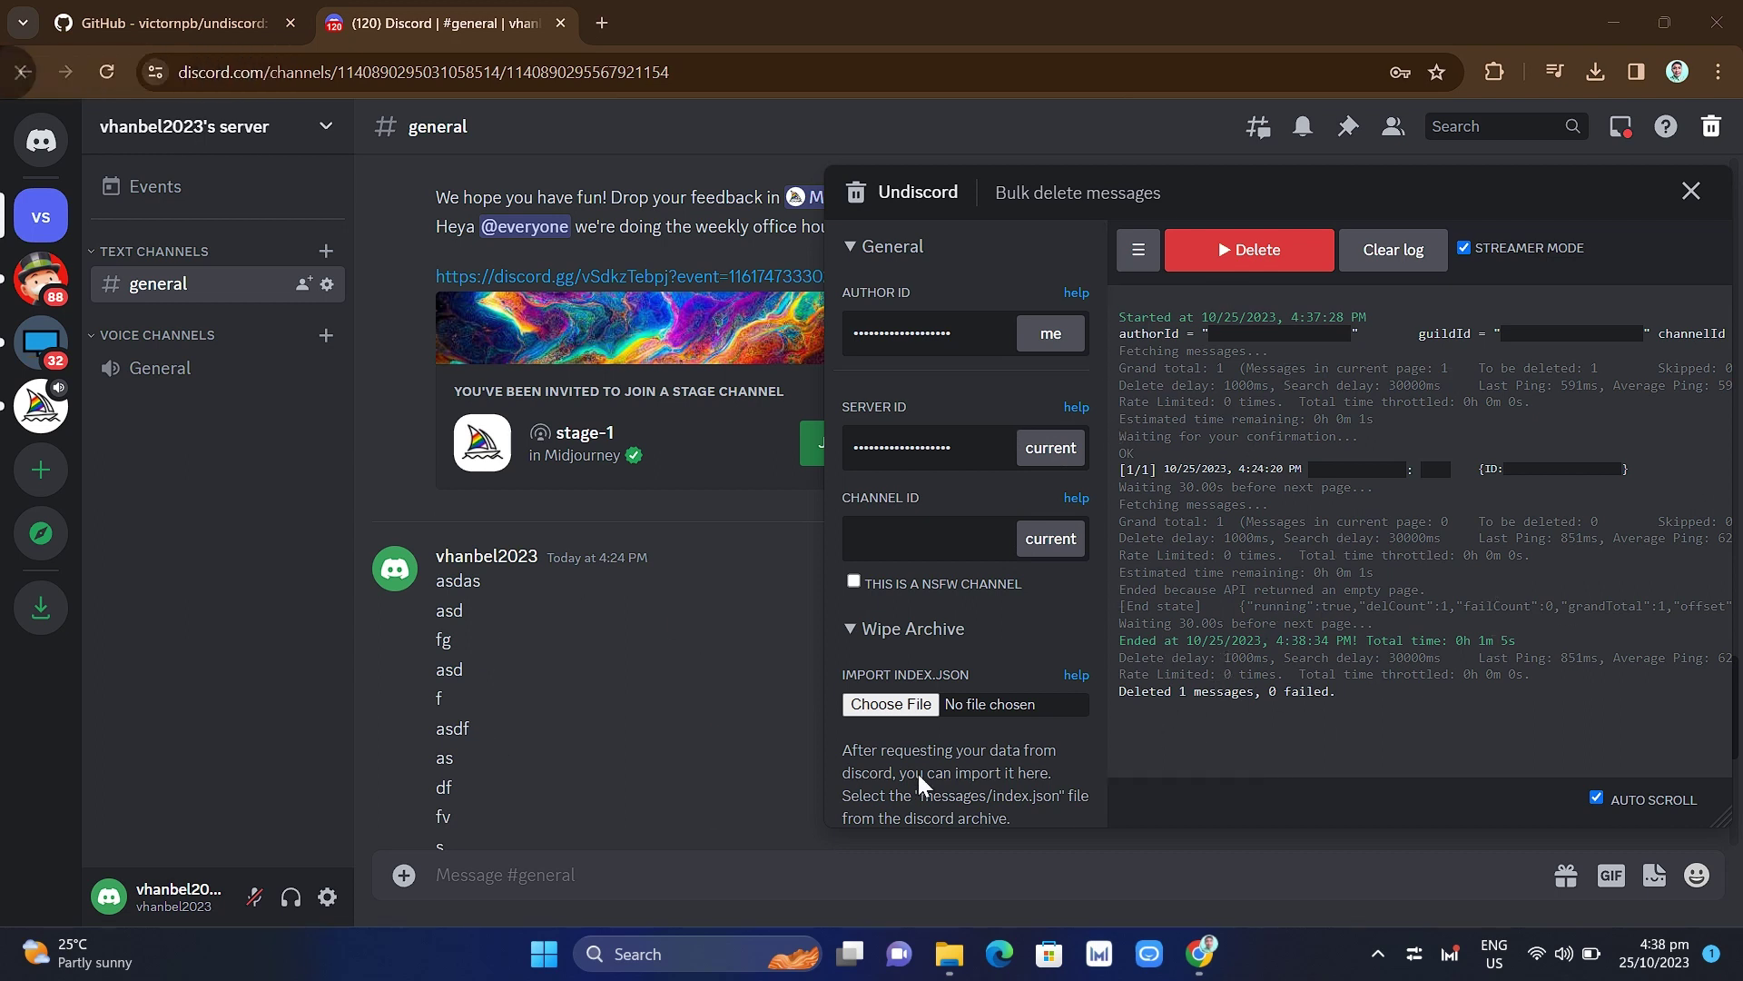
Collapse the Filter section and set the interval's After message to 'asdas'
{"action": "scroll", "coordinate": [720, 700], "scroll_direction": "down", "scroll_amount": 5}
{"action": "scroll", "coordinate": [890, 663], "scroll_direction": "down", "scroll_amount": 1}
{"action": "scroll", "coordinate": [919, 646], "scroll_direction": "down", "scroll_amount": 8}
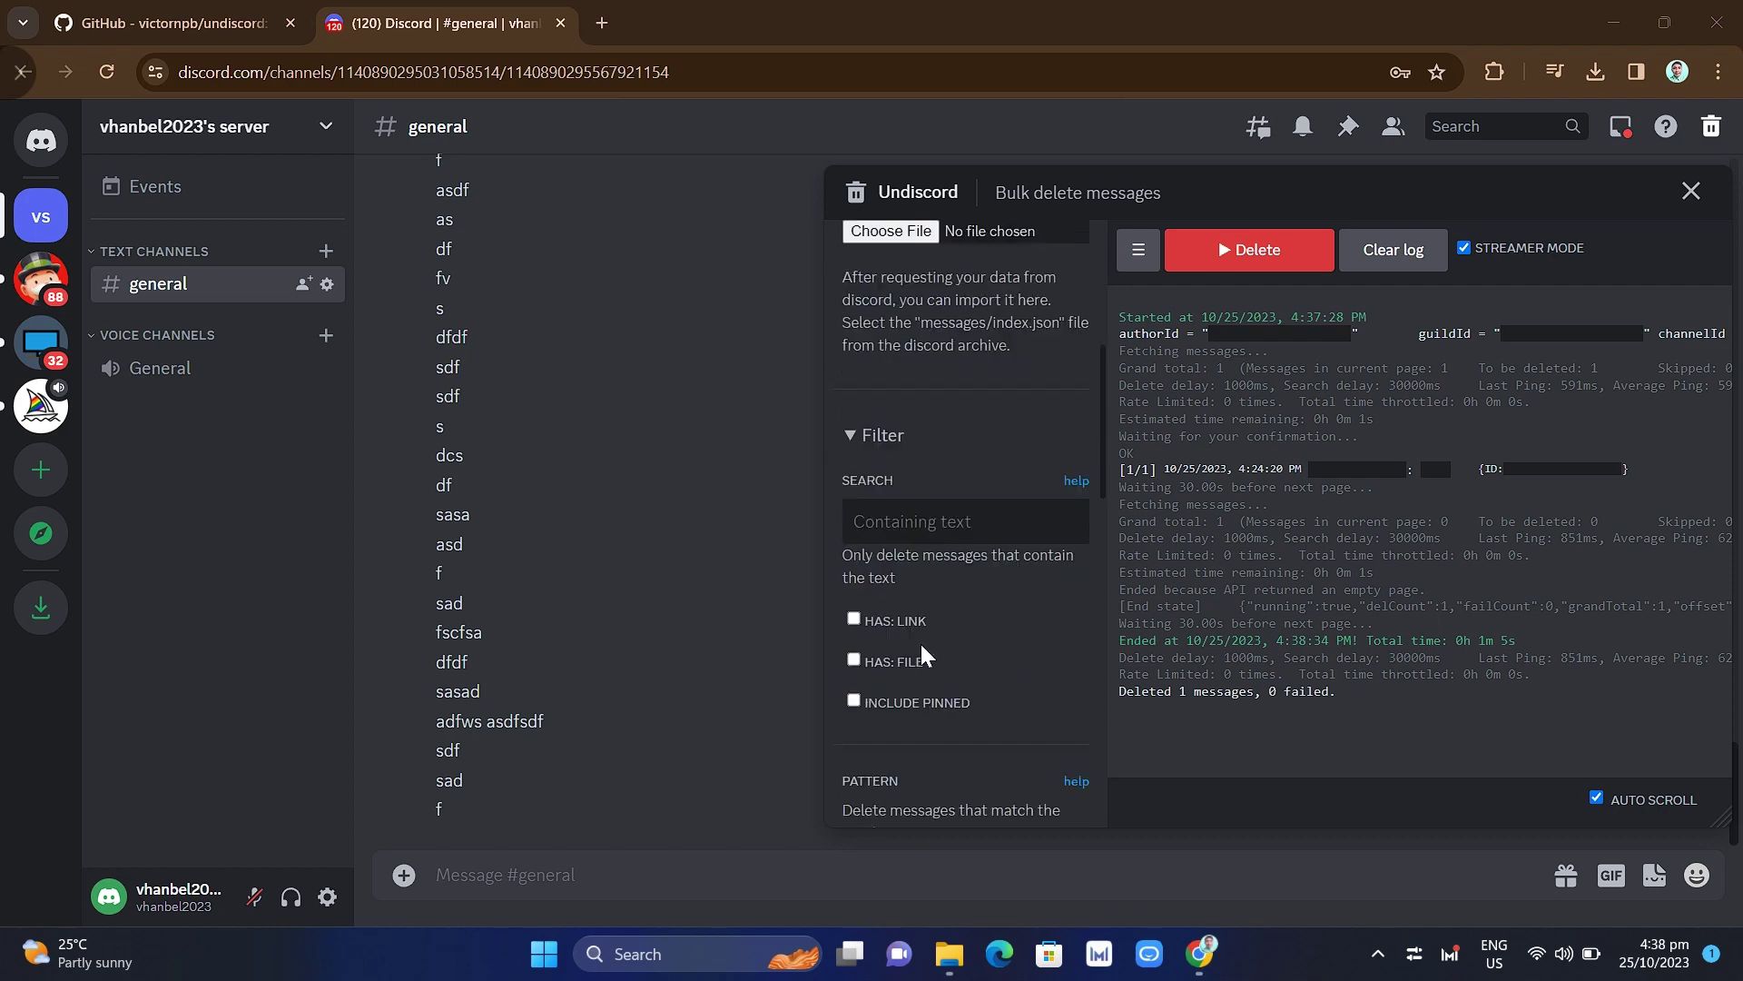
{"action": "scroll", "coordinate": [902, 467], "scroll_direction": "up", "scroll_amount": 2}
{"action": "left_click", "coordinate": [850, 345]}
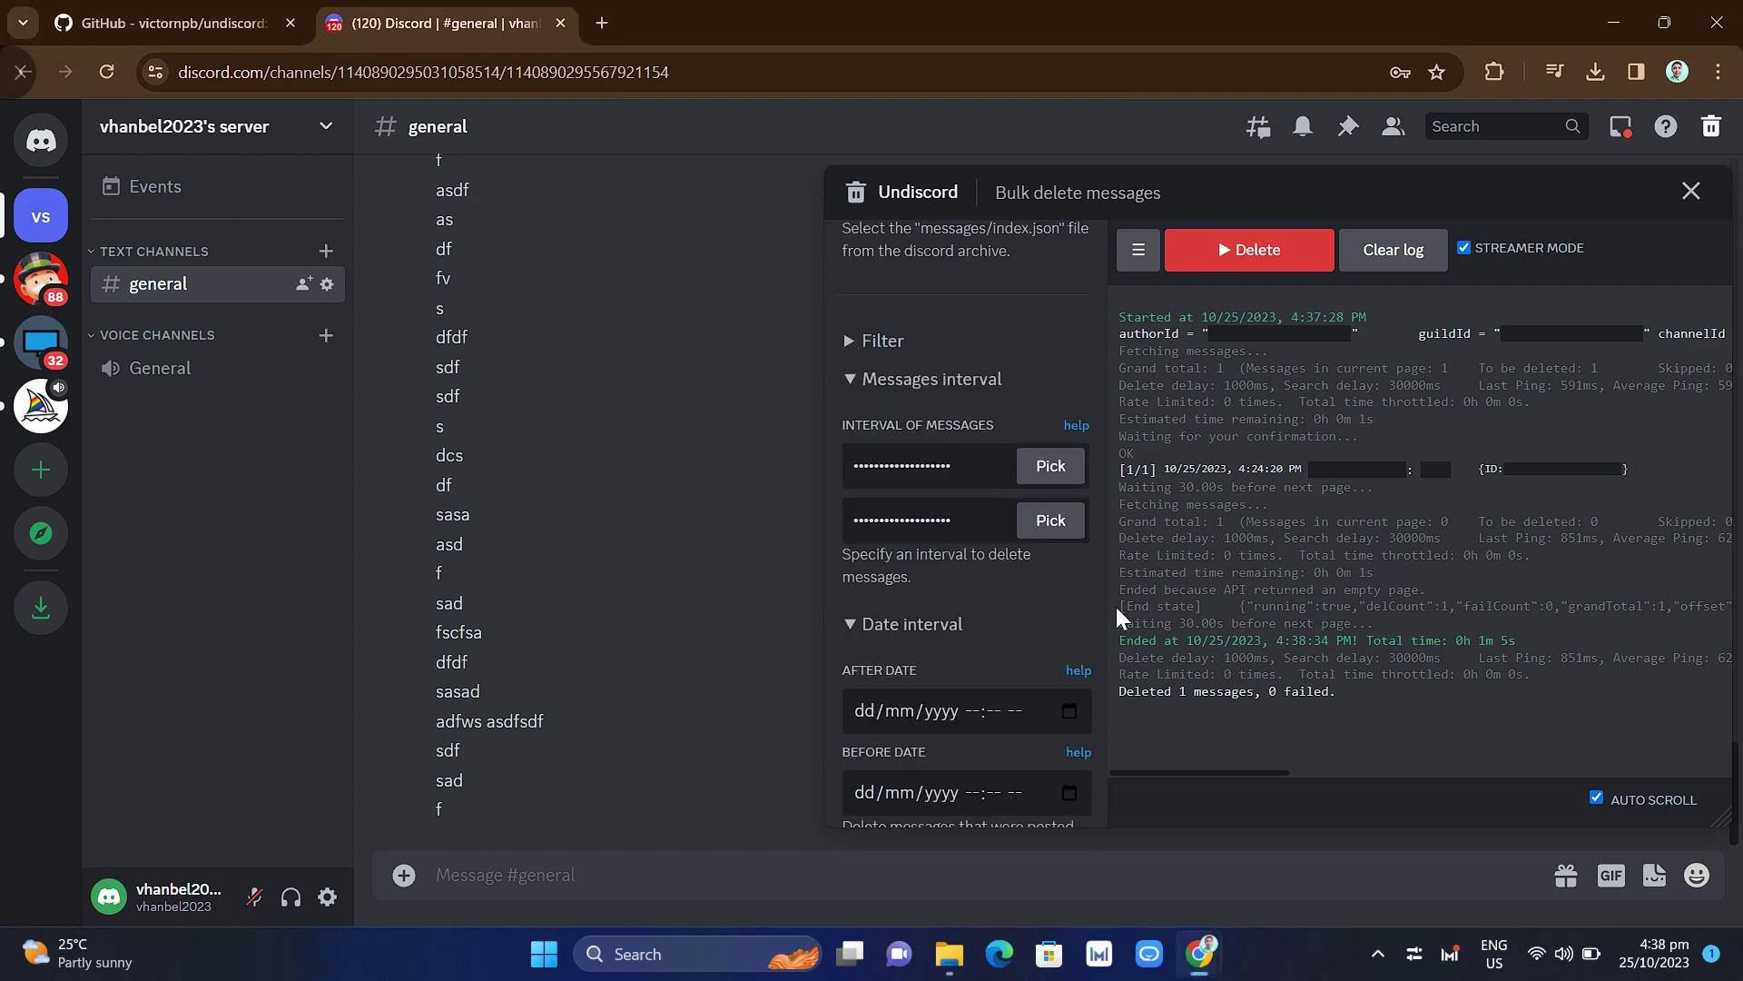
{"action": "left_click", "coordinate": [1042, 465]}
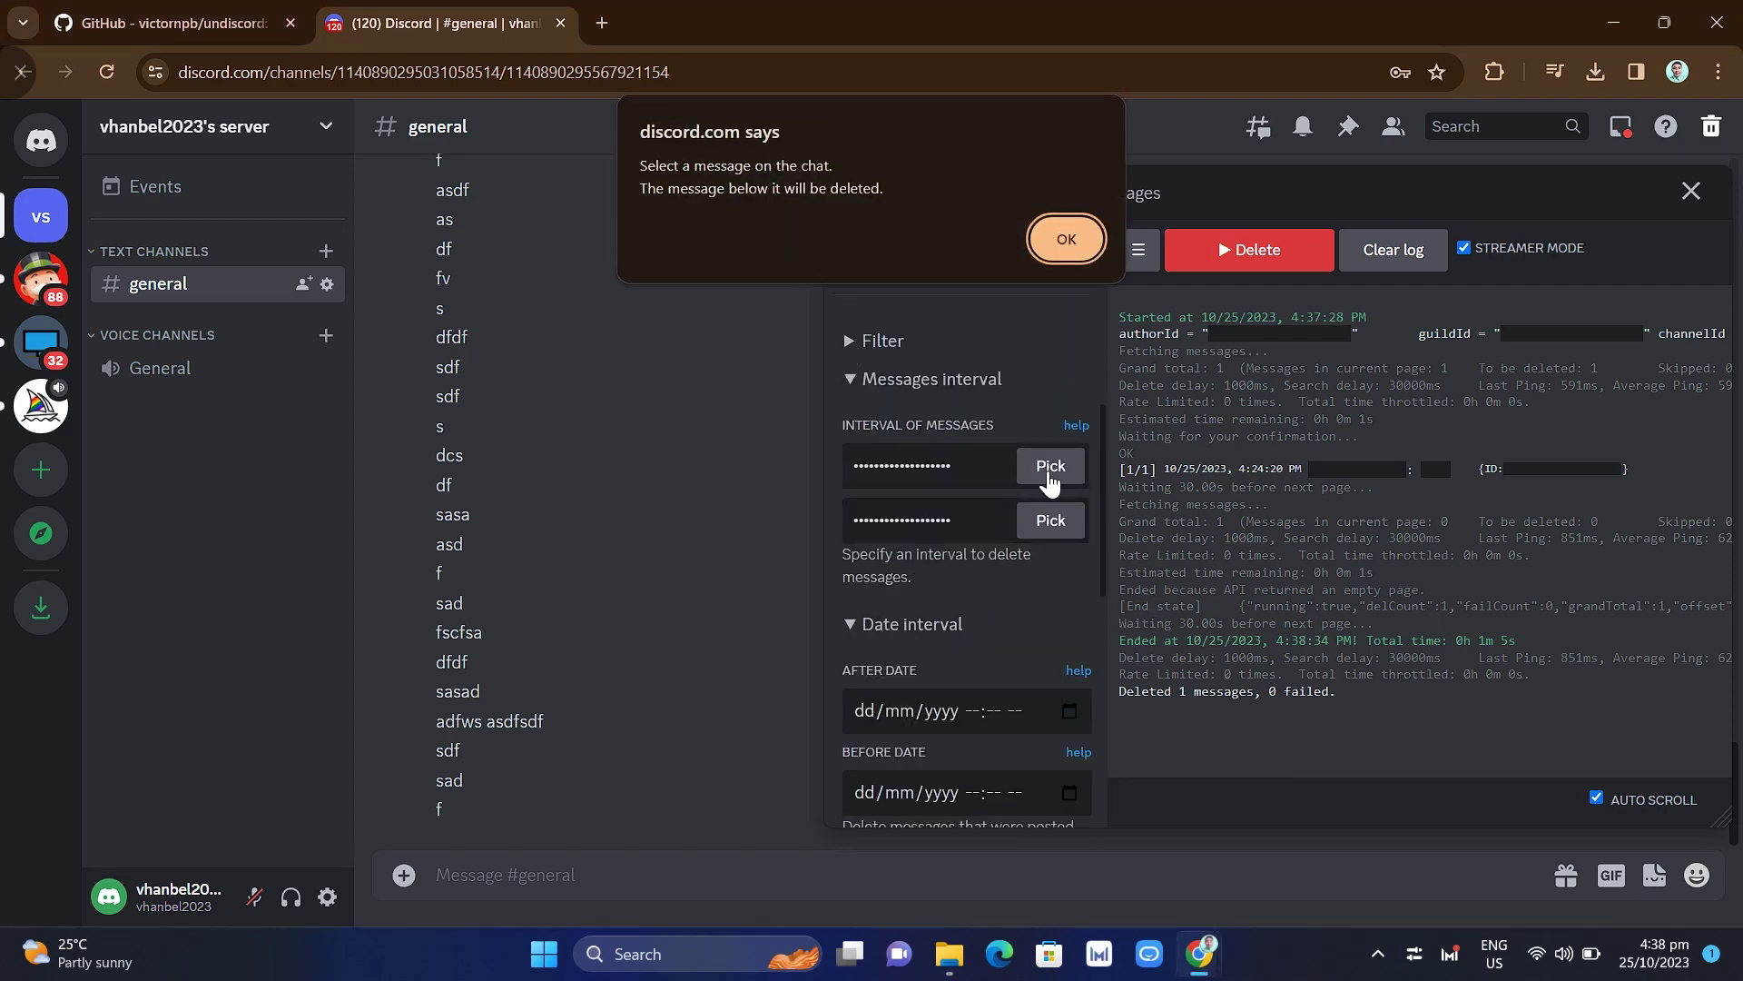
{"action": "left_click", "coordinate": [1059, 236]}
{"action": "scroll", "coordinate": [558, 492], "scroll_direction": "up", "scroll_amount": 10}
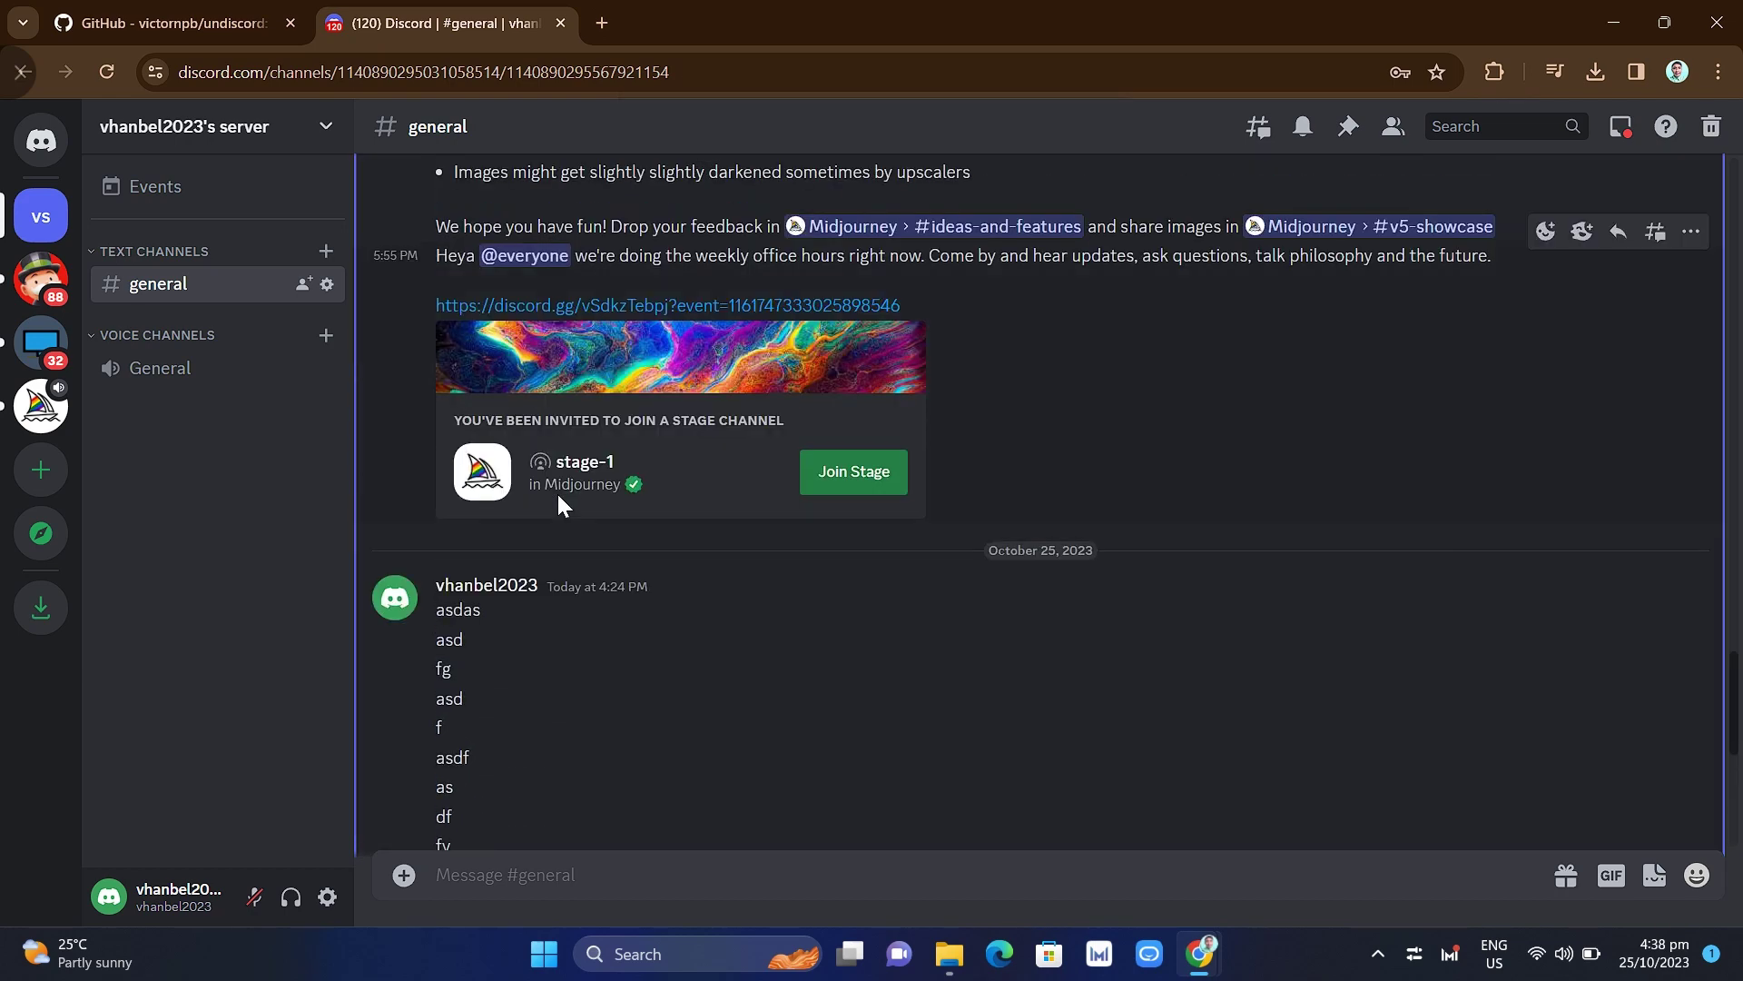
{"action": "scroll", "coordinate": [558, 492], "scroll_direction": "down", "scroll_amount": 2}
{"action": "left_click", "coordinate": [420, 426]}
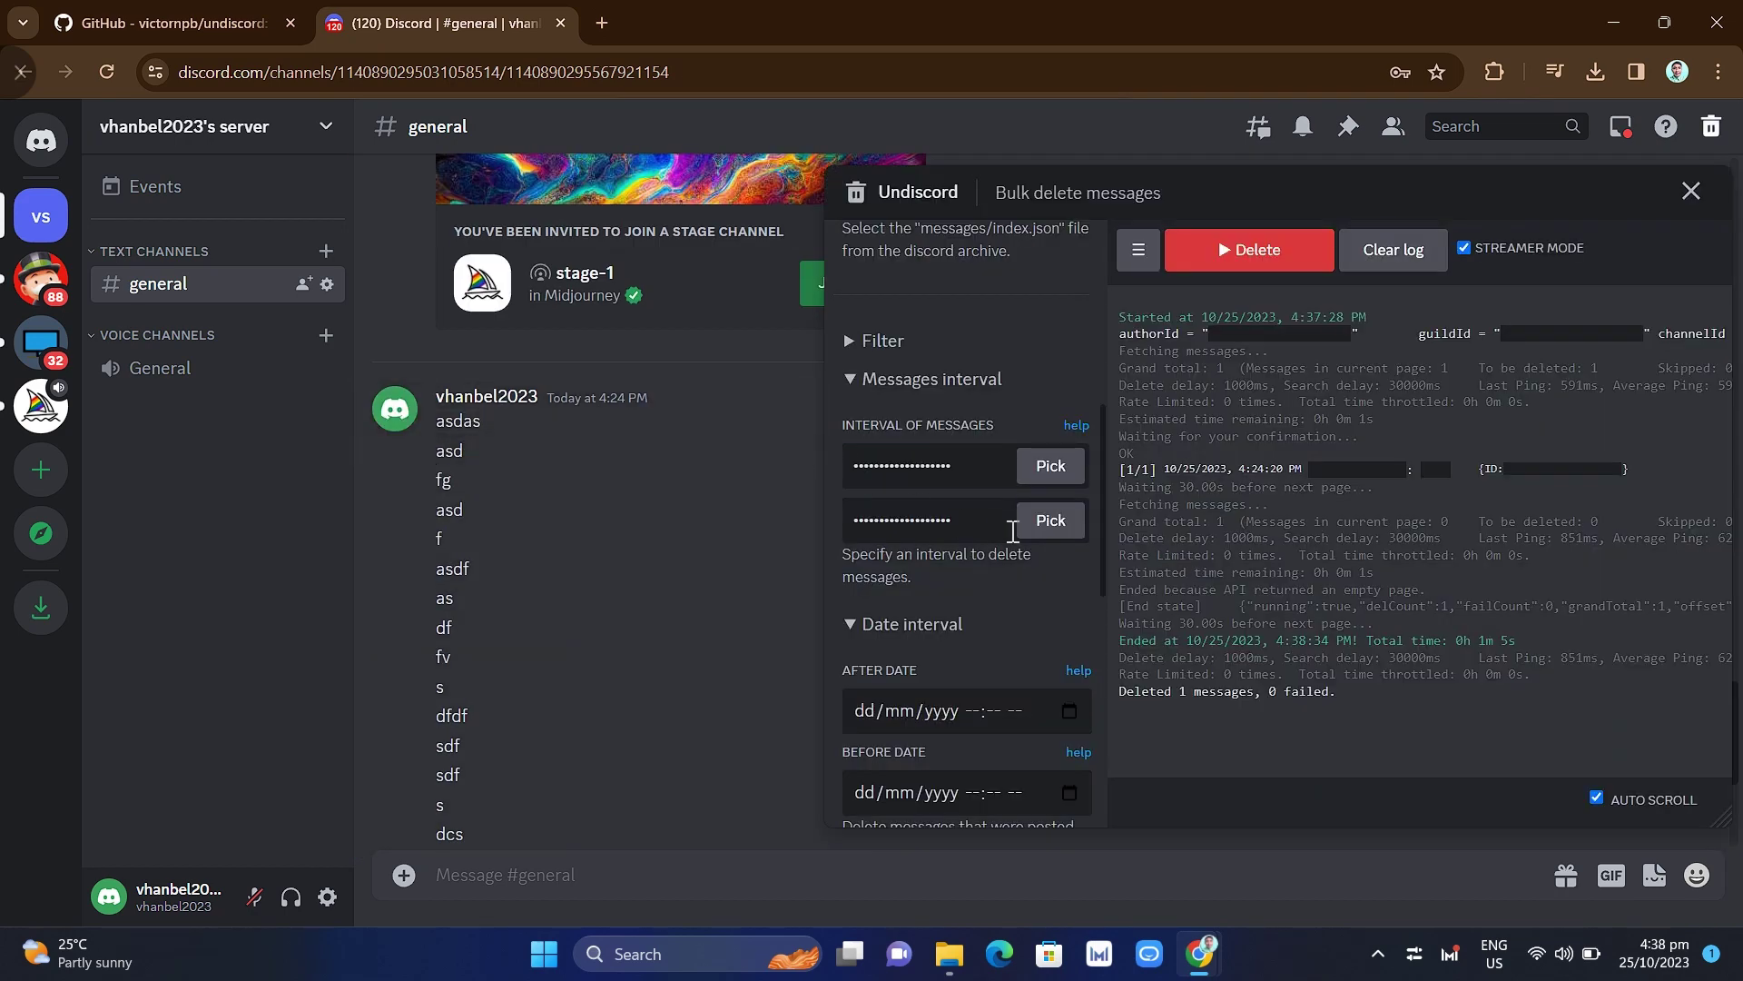
Set the Before message to the final 'f' and confirm deleting the 25 messages
{"action": "left_click", "coordinate": [1050, 521]}
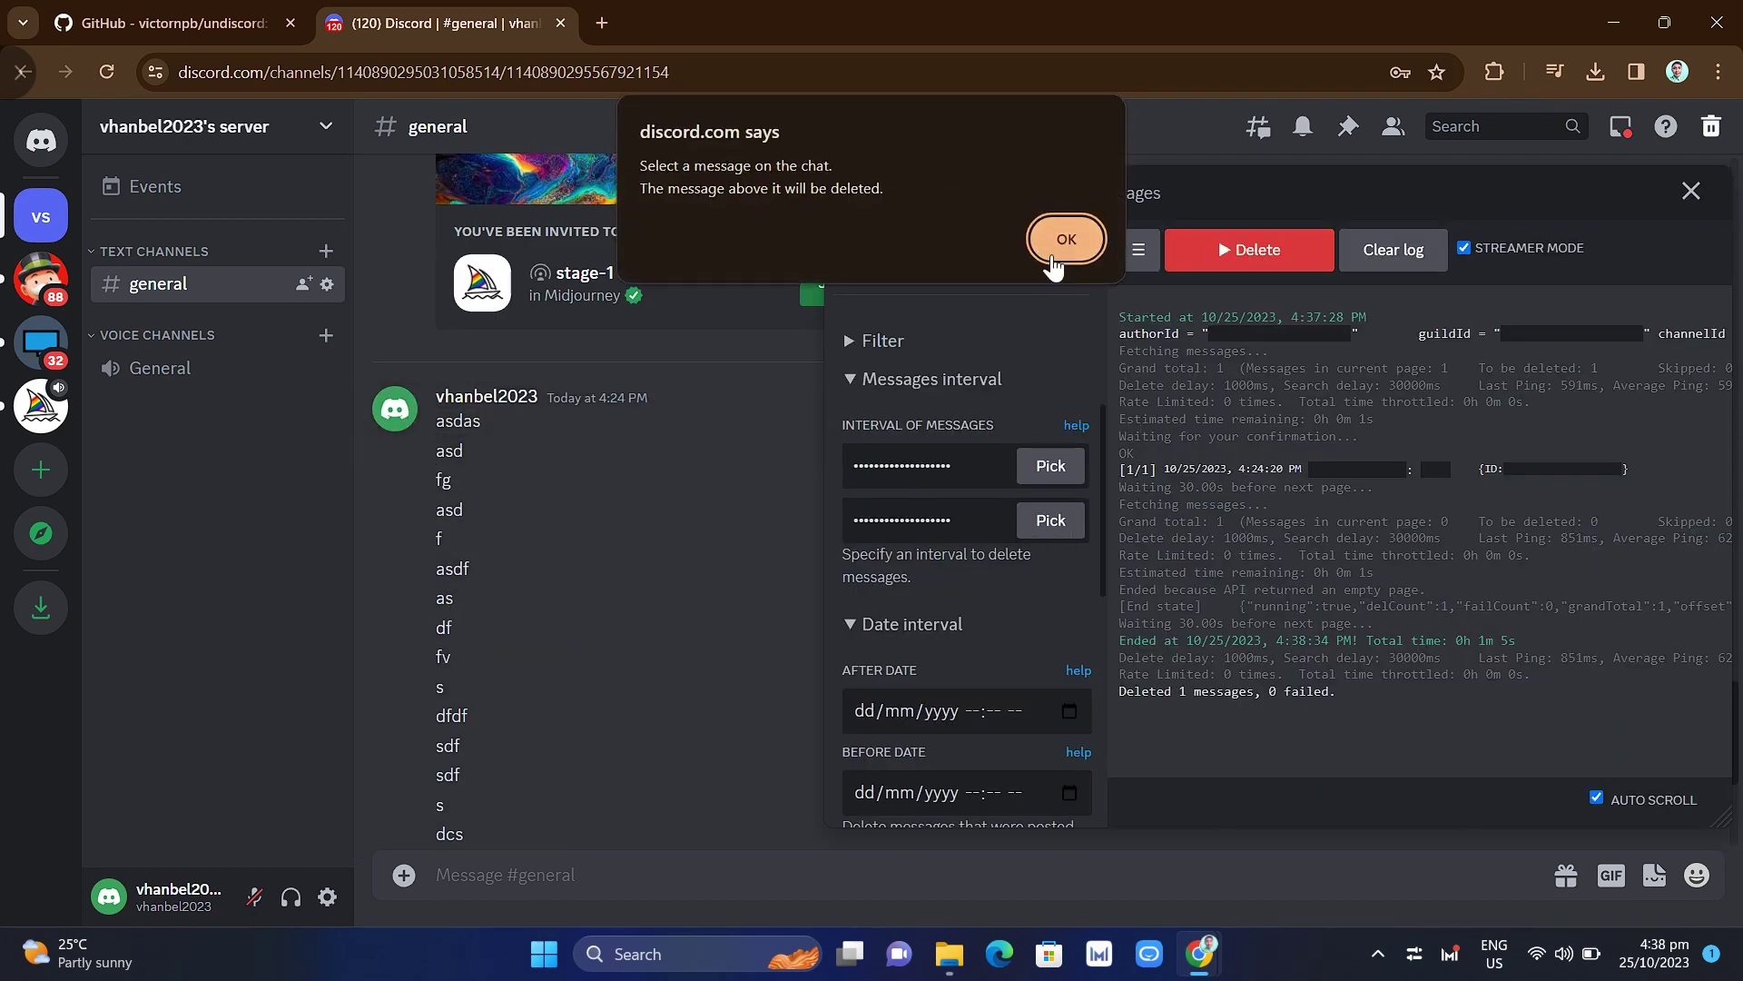
{"action": "left_click", "coordinate": [1059, 236]}
{"action": "scroll", "coordinate": [466, 677], "scroll_direction": "down", "scroll_amount": 4}
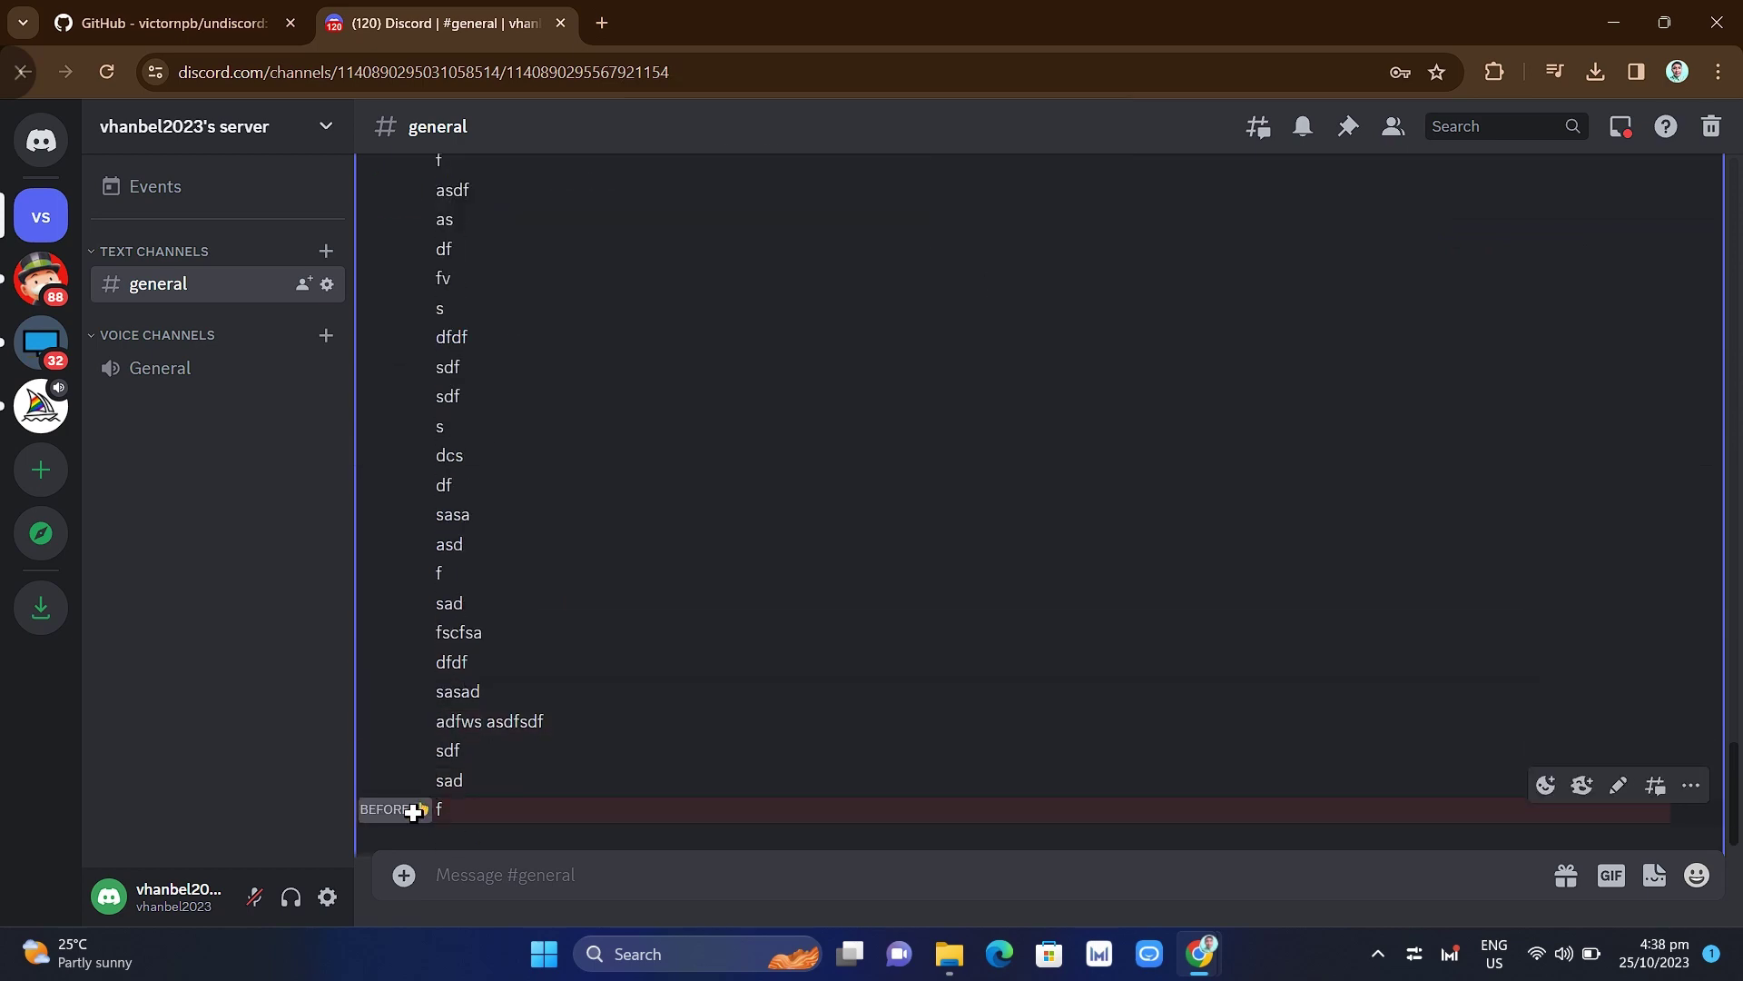
{"action": "left_click", "coordinate": [412, 809]}
{"action": "scroll", "coordinate": [743, 625], "scroll_direction": "up", "scroll_amount": 2}
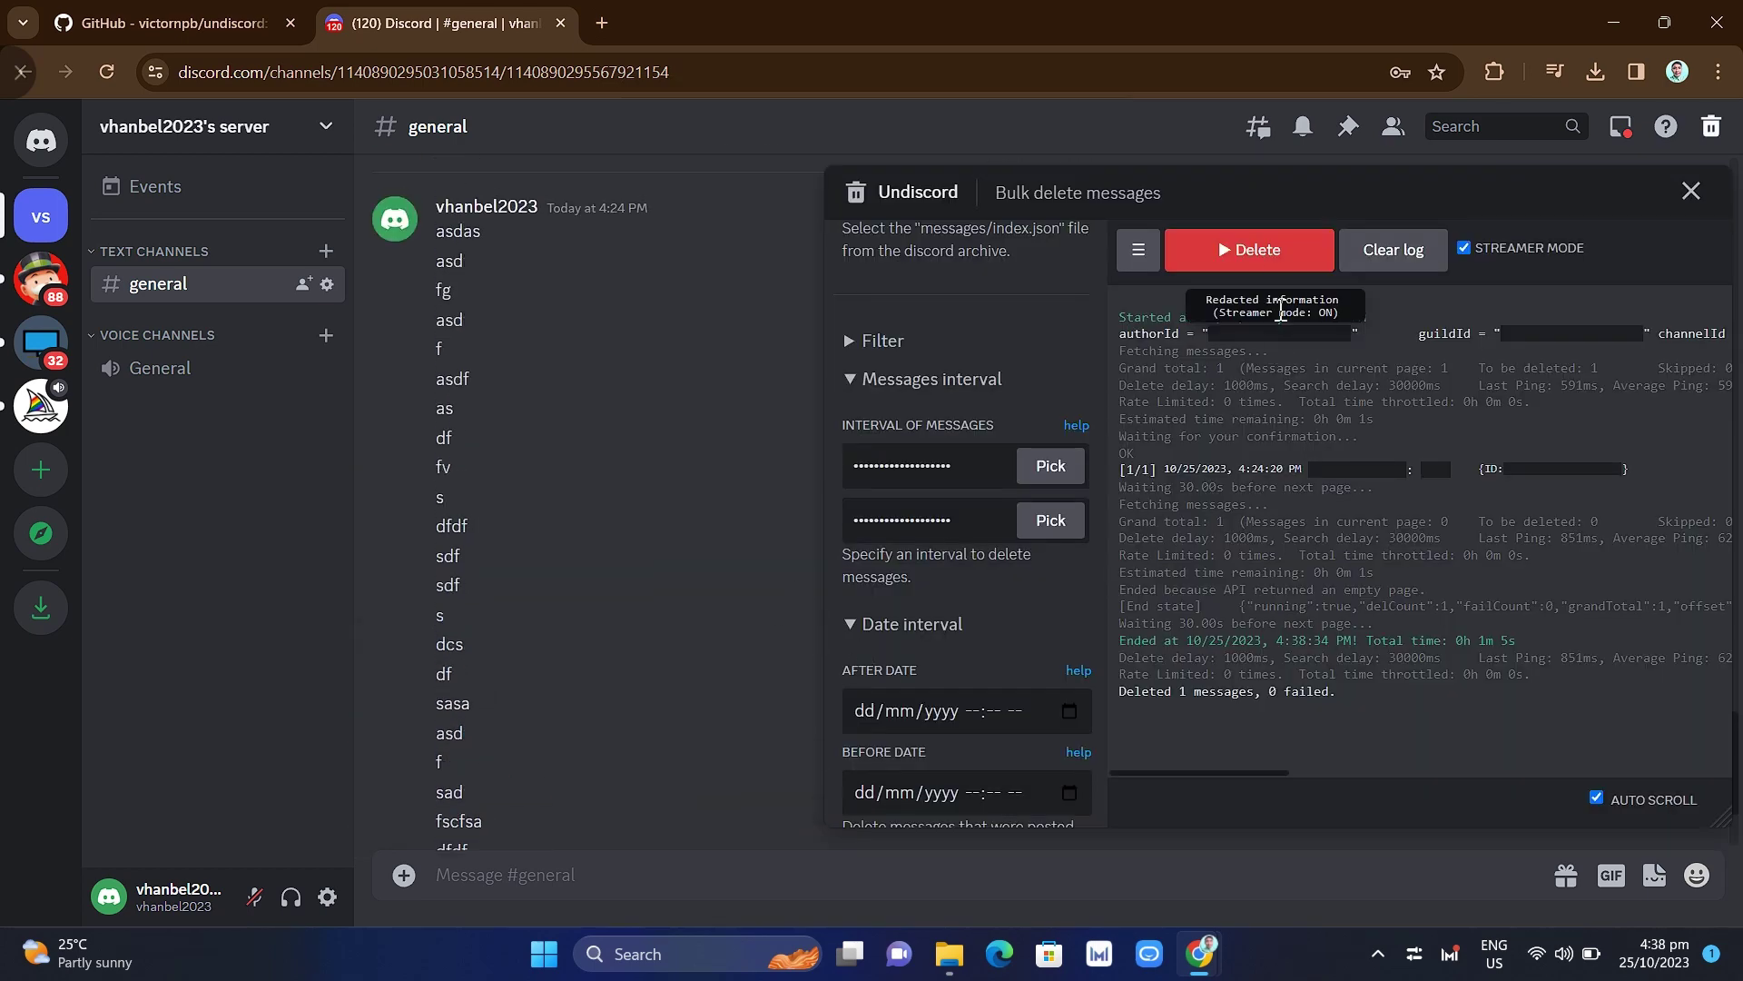
{"action": "left_click", "coordinate": [1252, 250]}
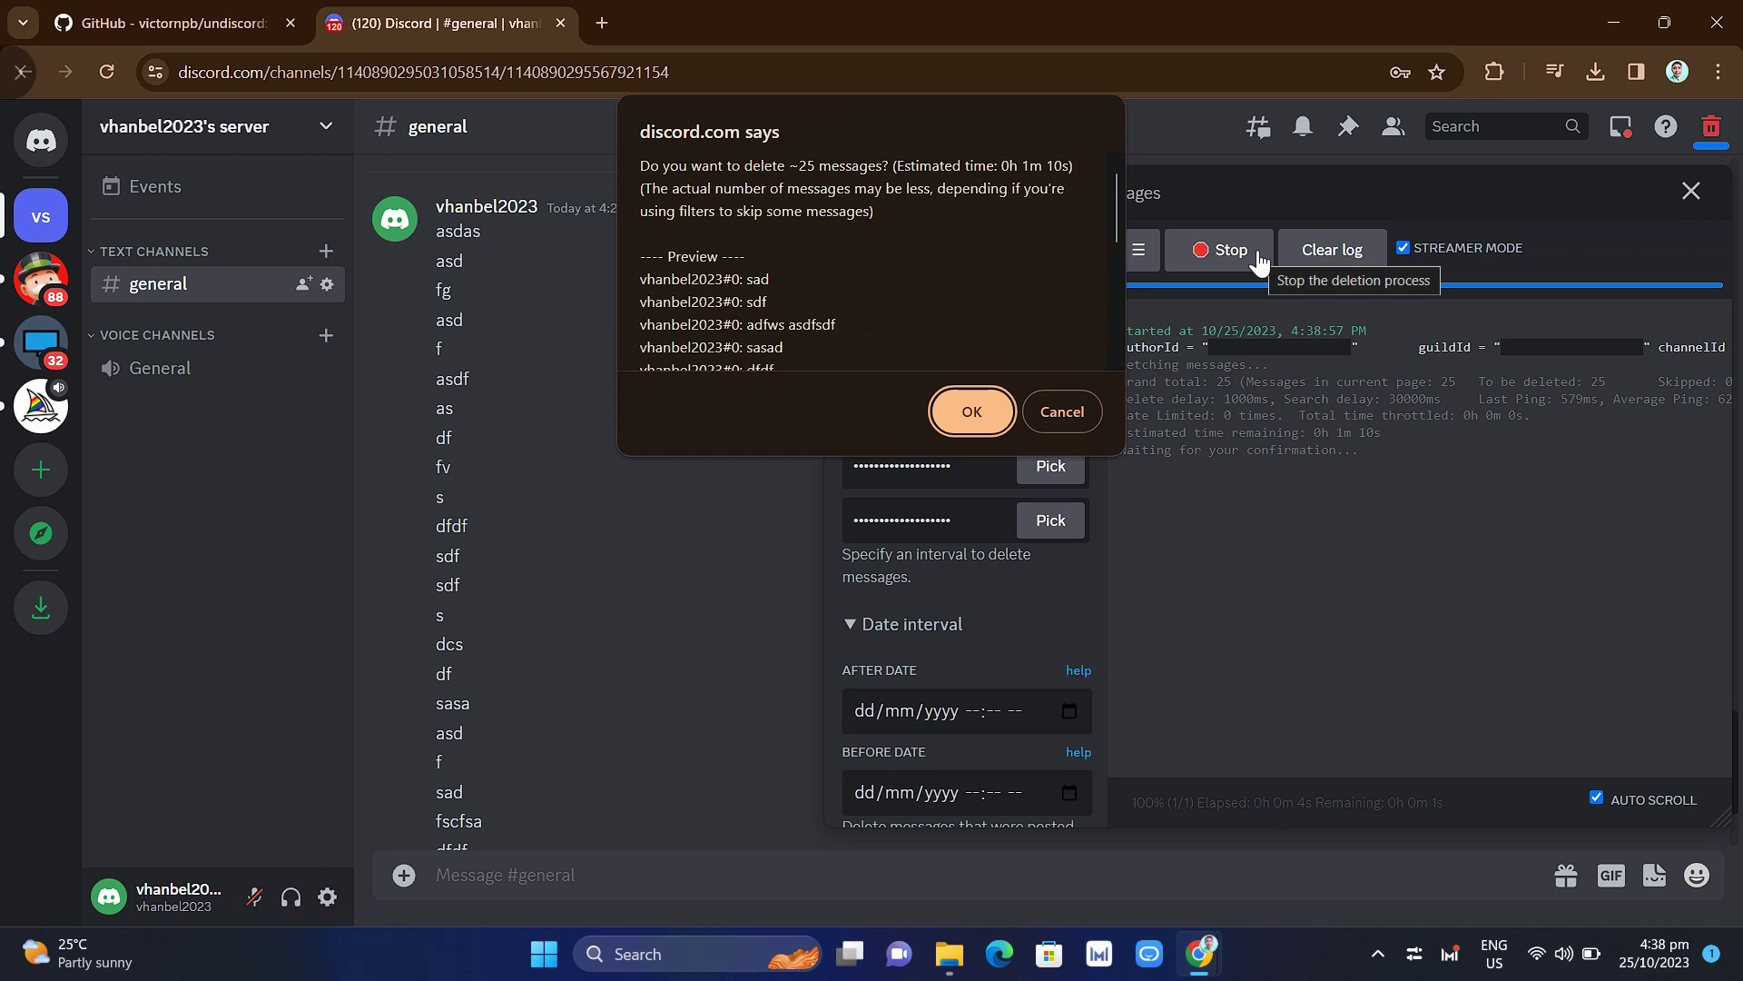
{"action": "left_click", "coordinate": [986, 410]}
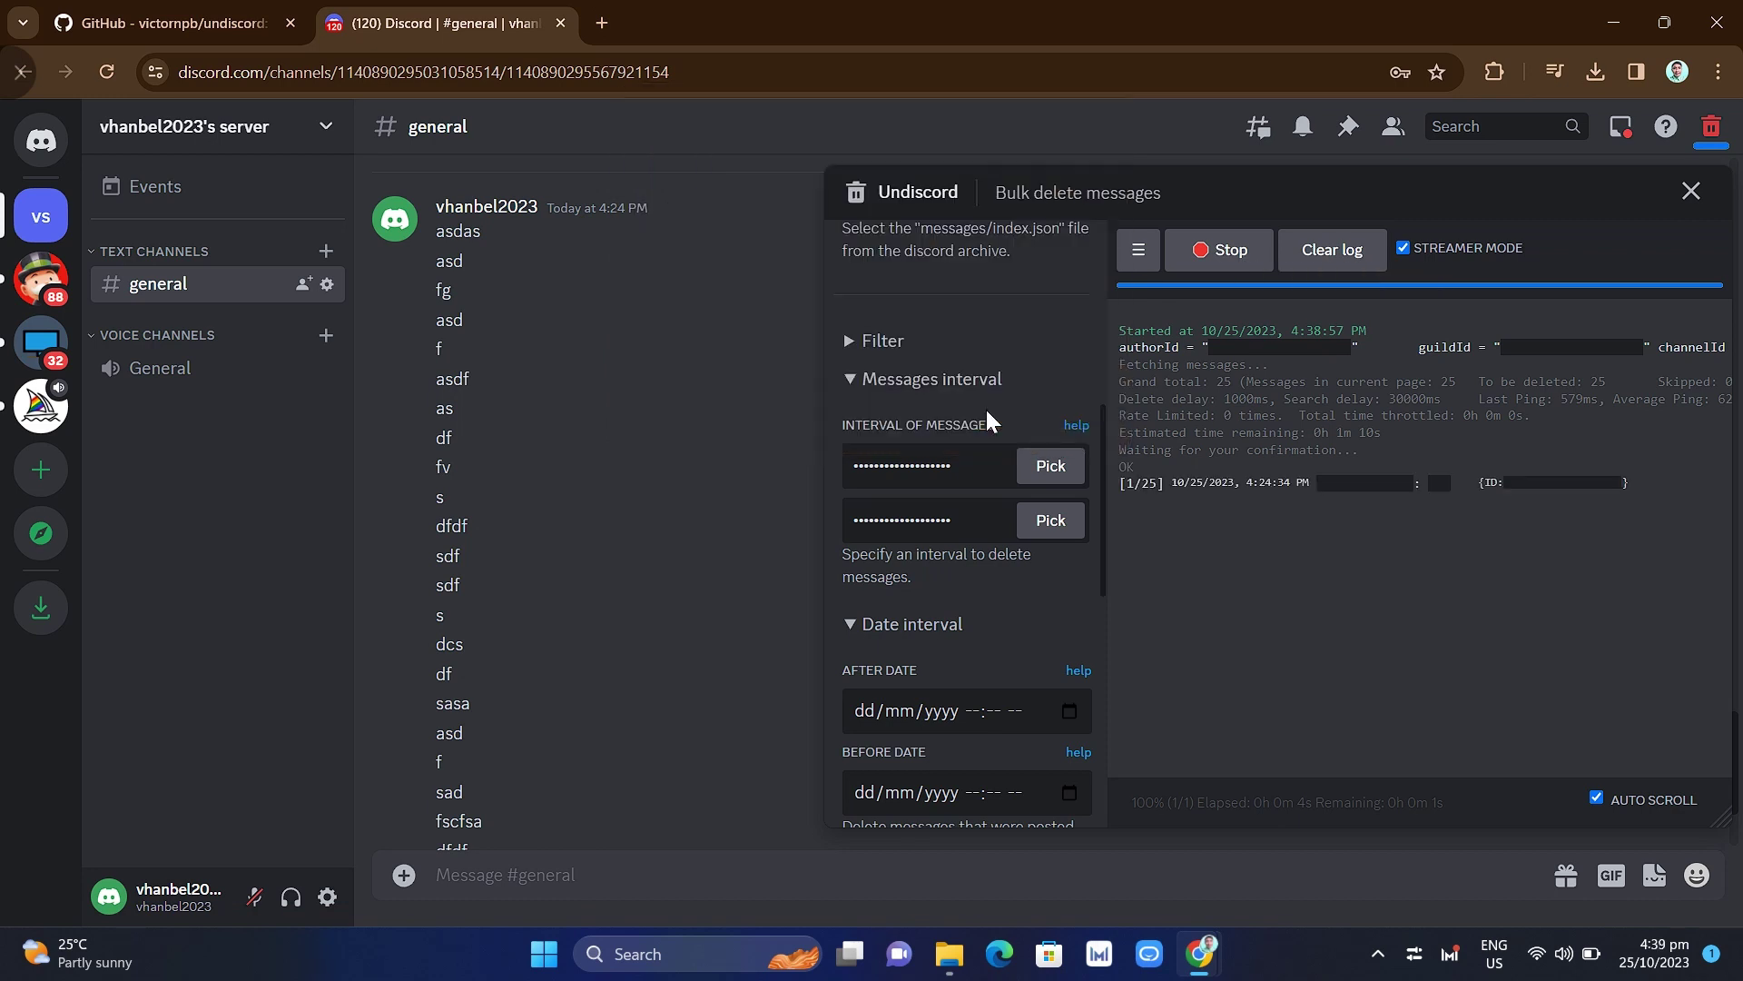